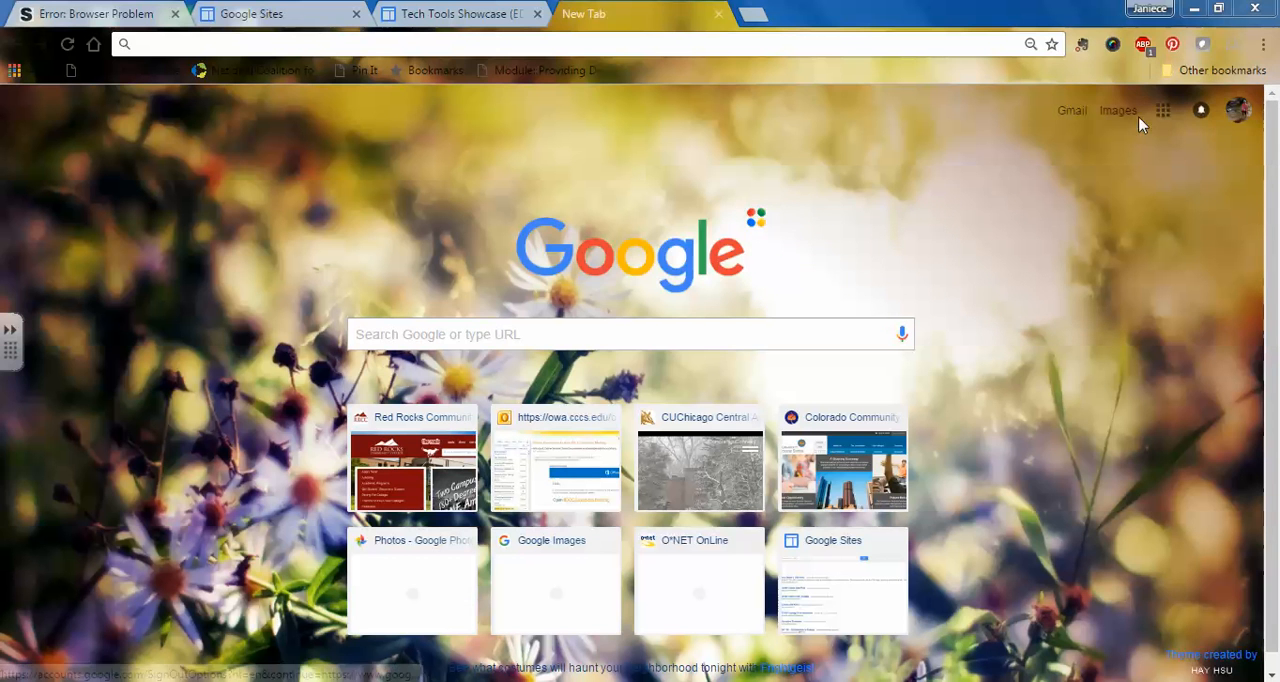
Step: Open Google Photos from the new browser page, bring up the photo upload file chooser and dismiss it without choosing a file
click(1163, 112)
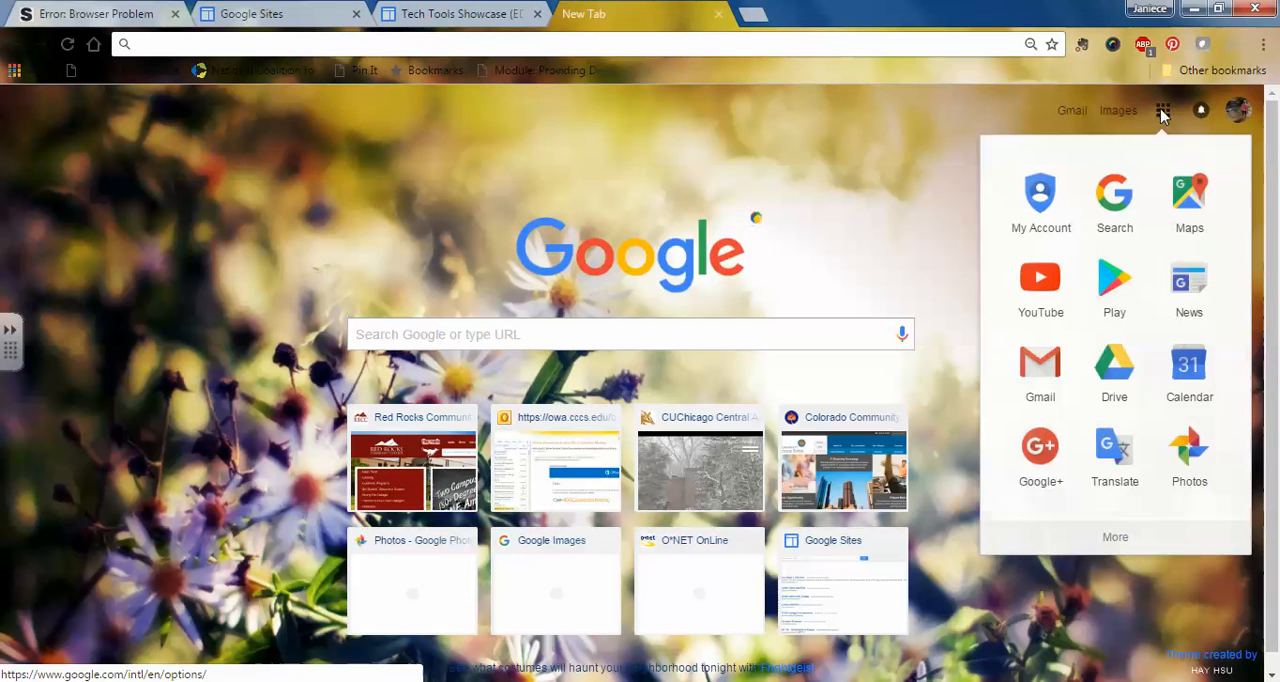
click(1195, 466)
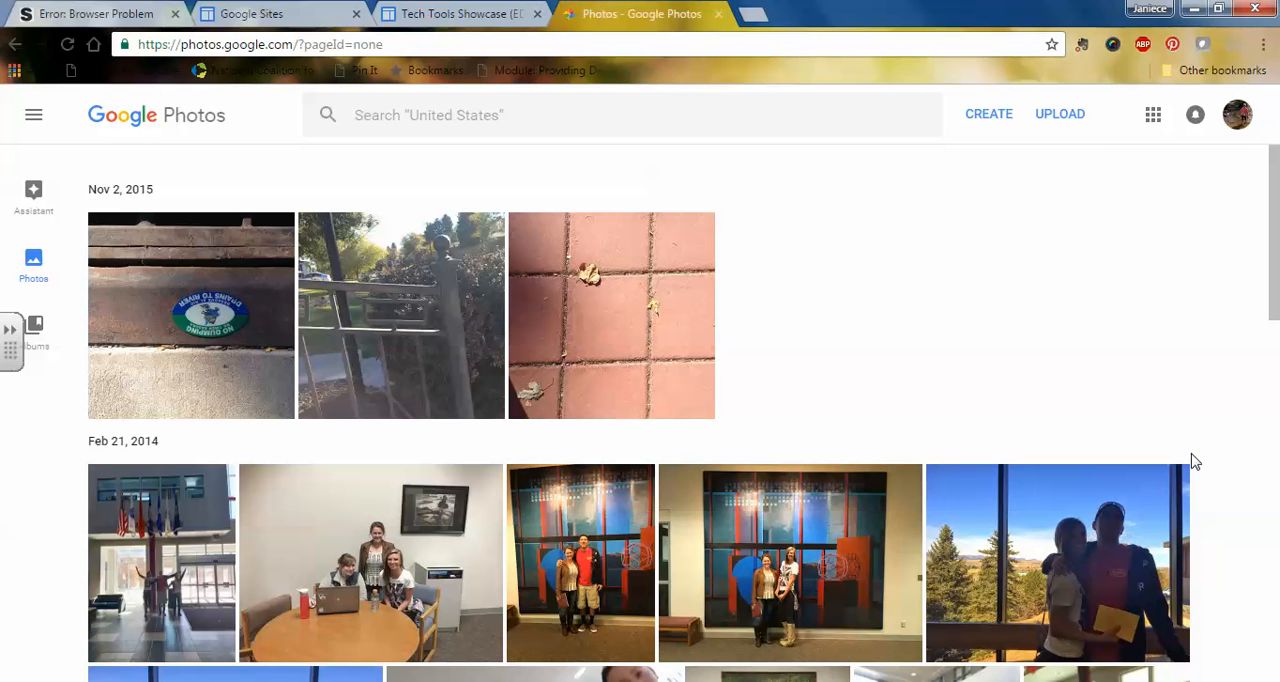
click(1061, 116)
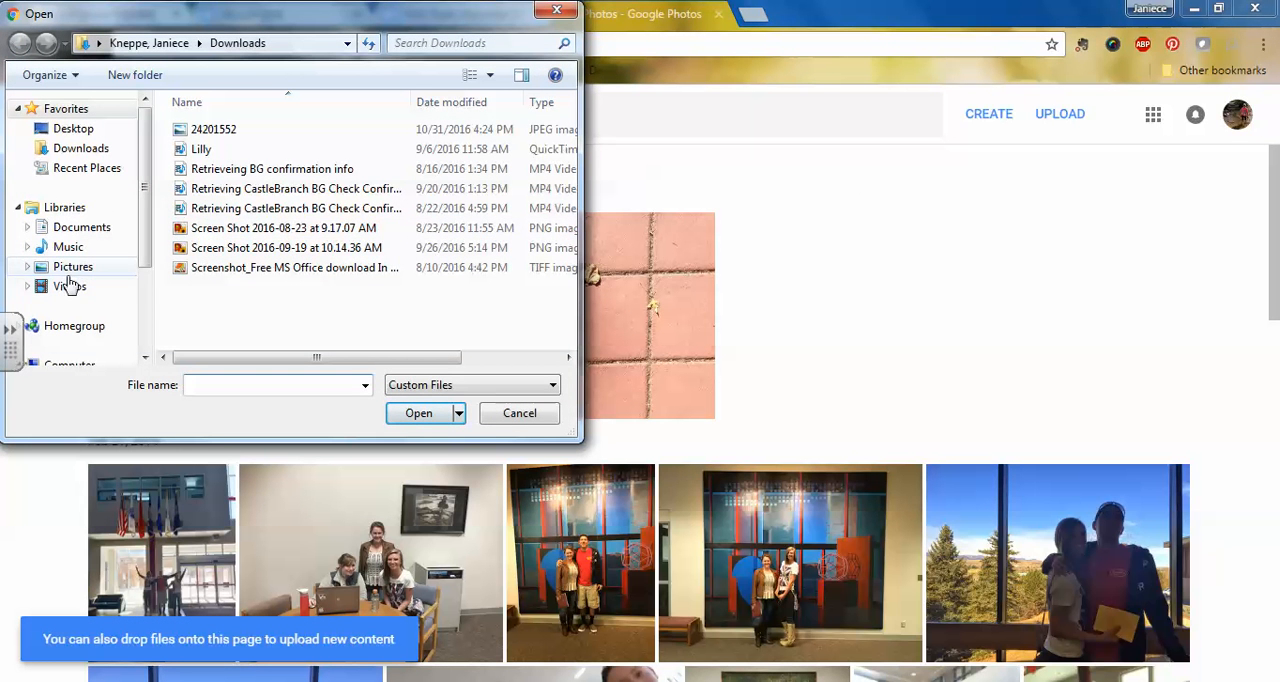
click(520, 414)
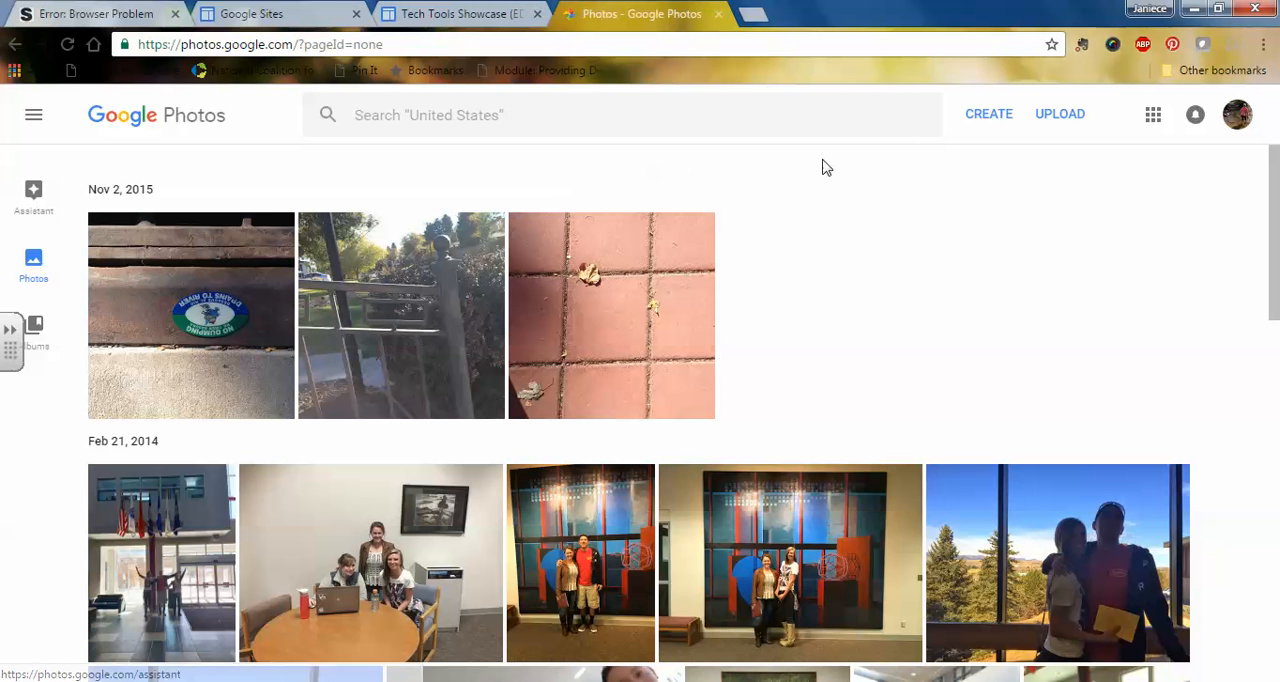
Step: Create a new album containing the three photos dated Nov 2, 2015
click(993, 118)
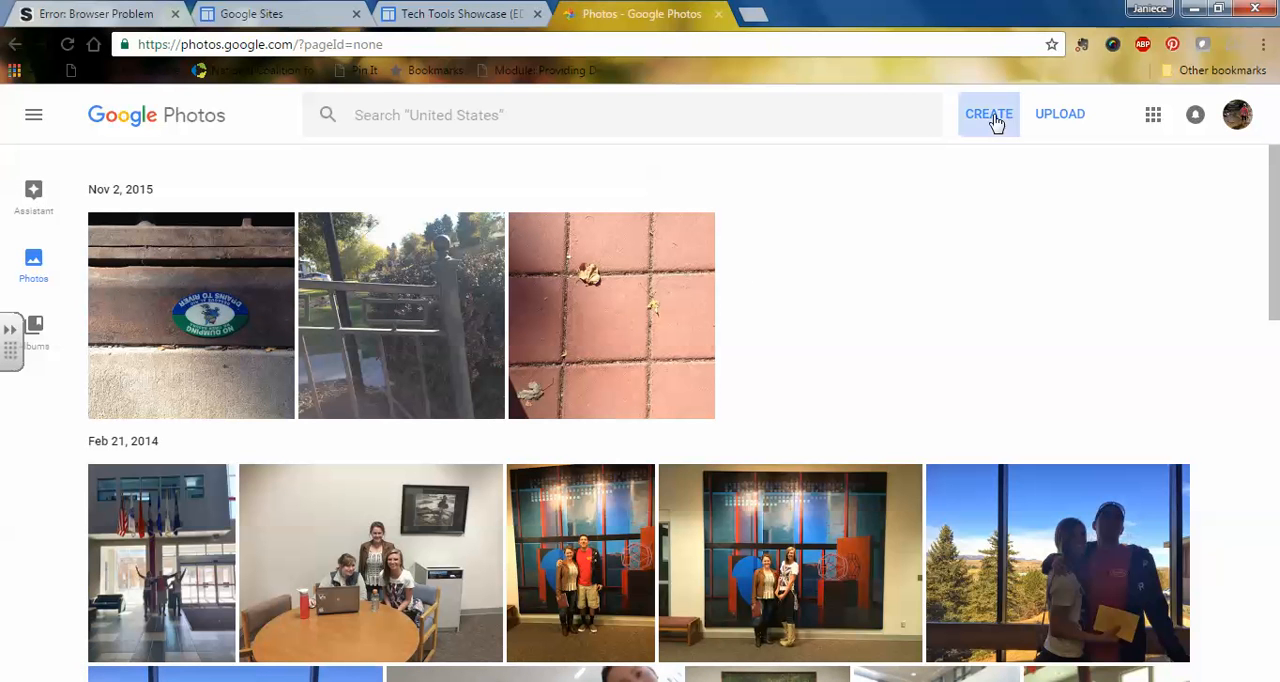
click(913, 160)
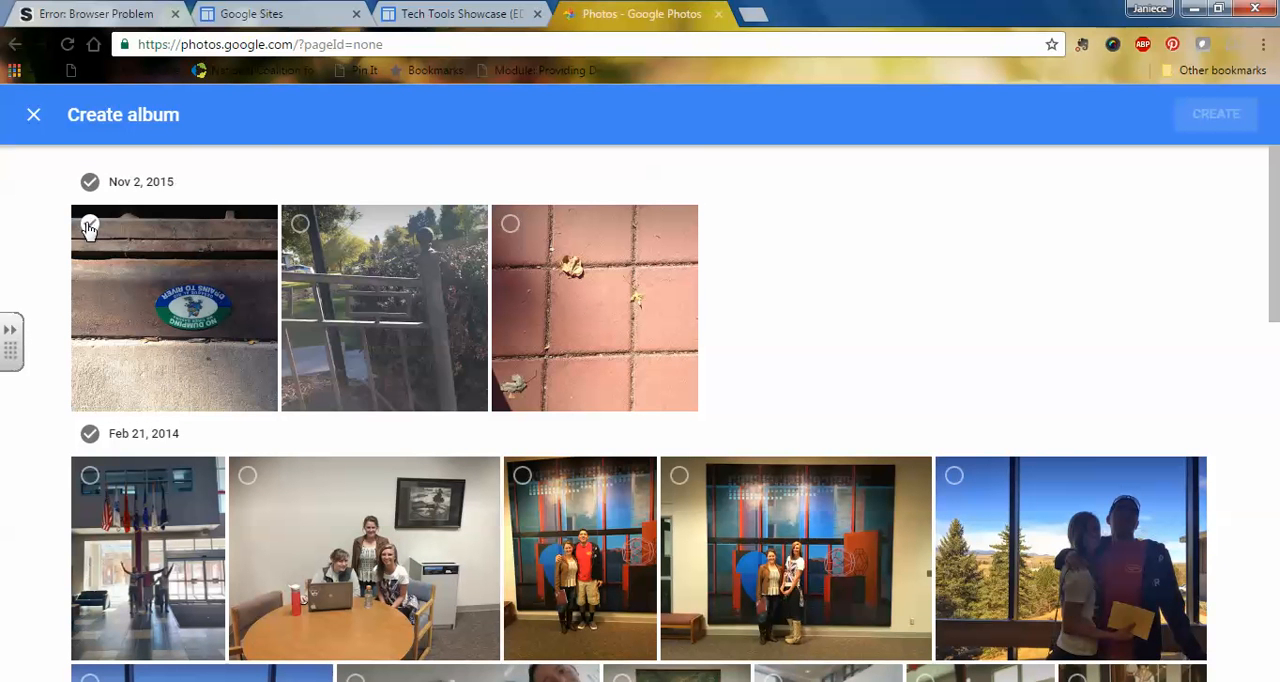
click(89, 224)
click(299, 224)
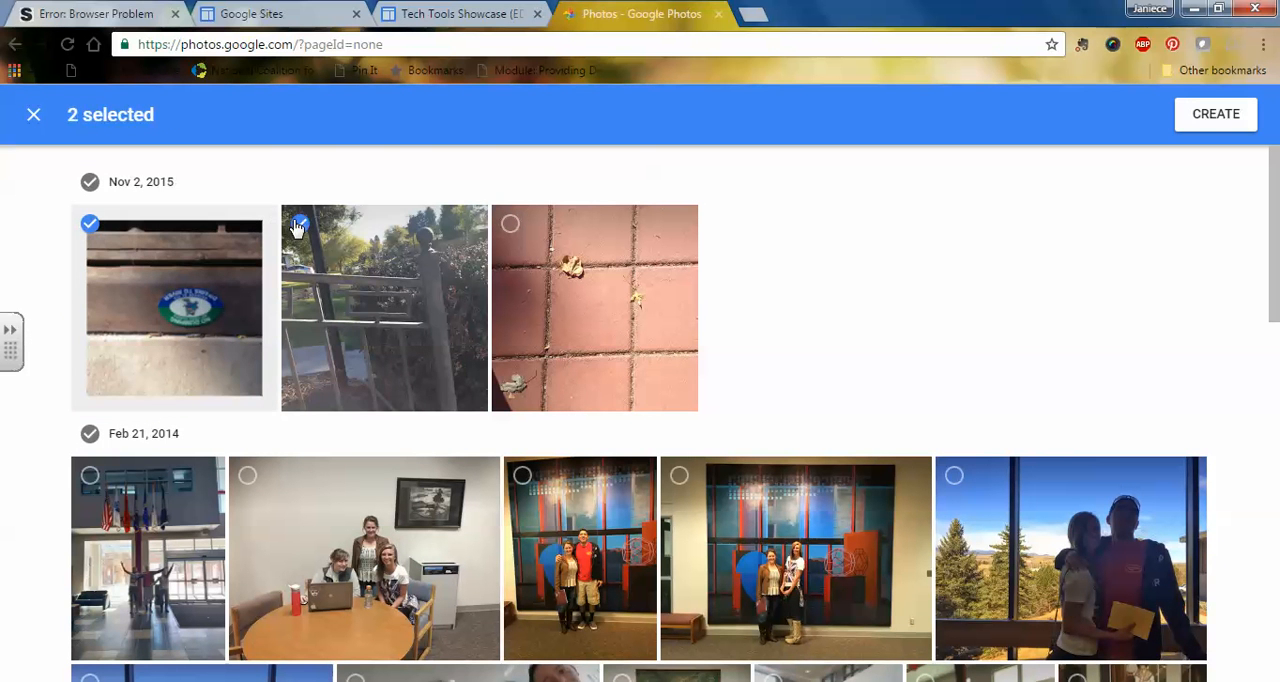
click(510, 223)
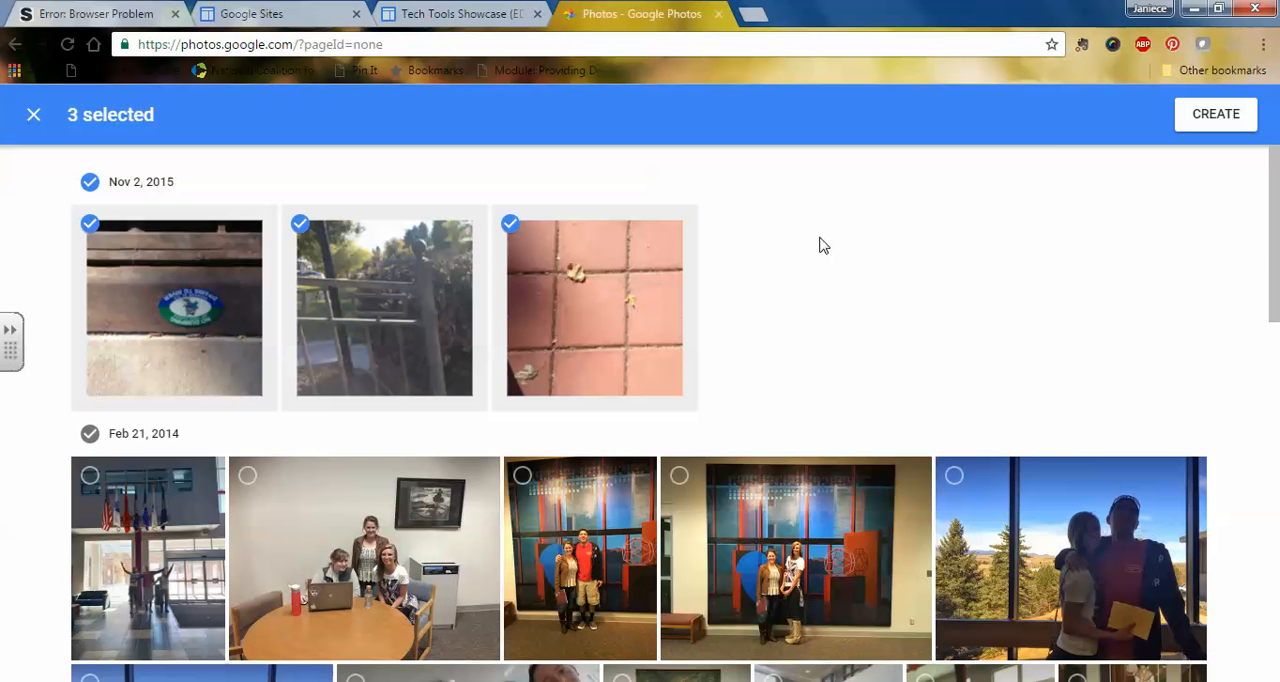
click(1193, 115)
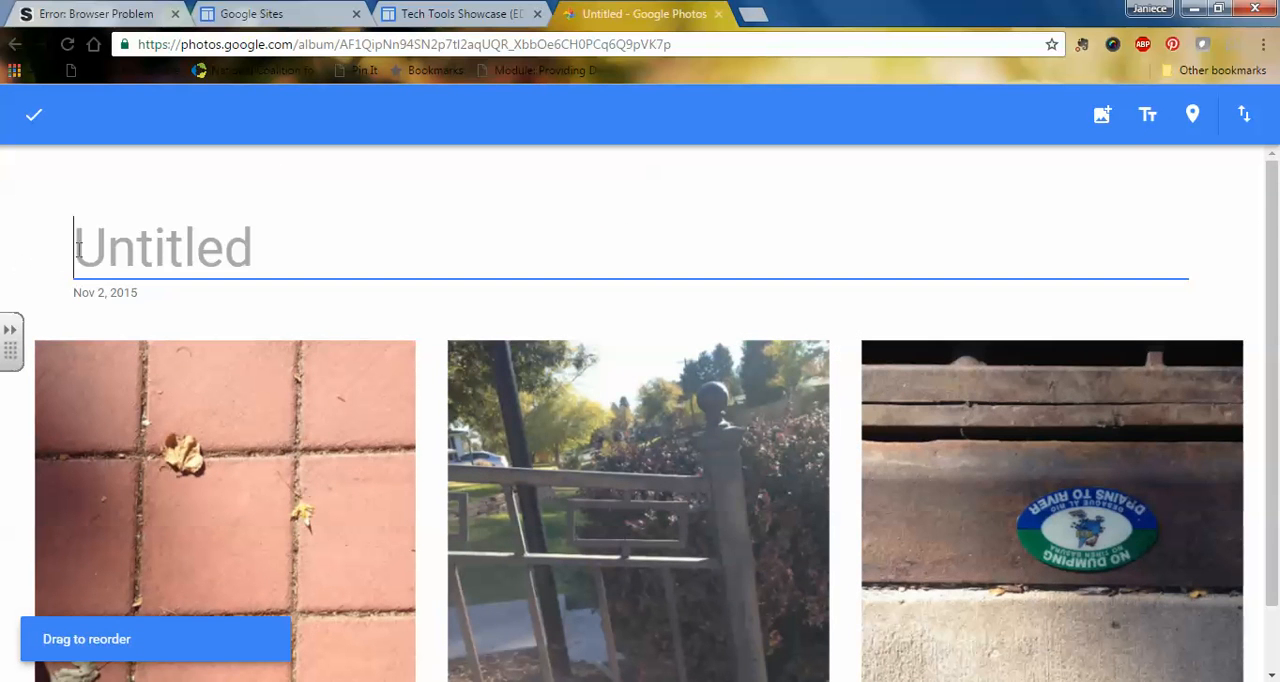
Step: Title the album "Digital Shapes Project_EDU261" and finish editing it
text(Di)
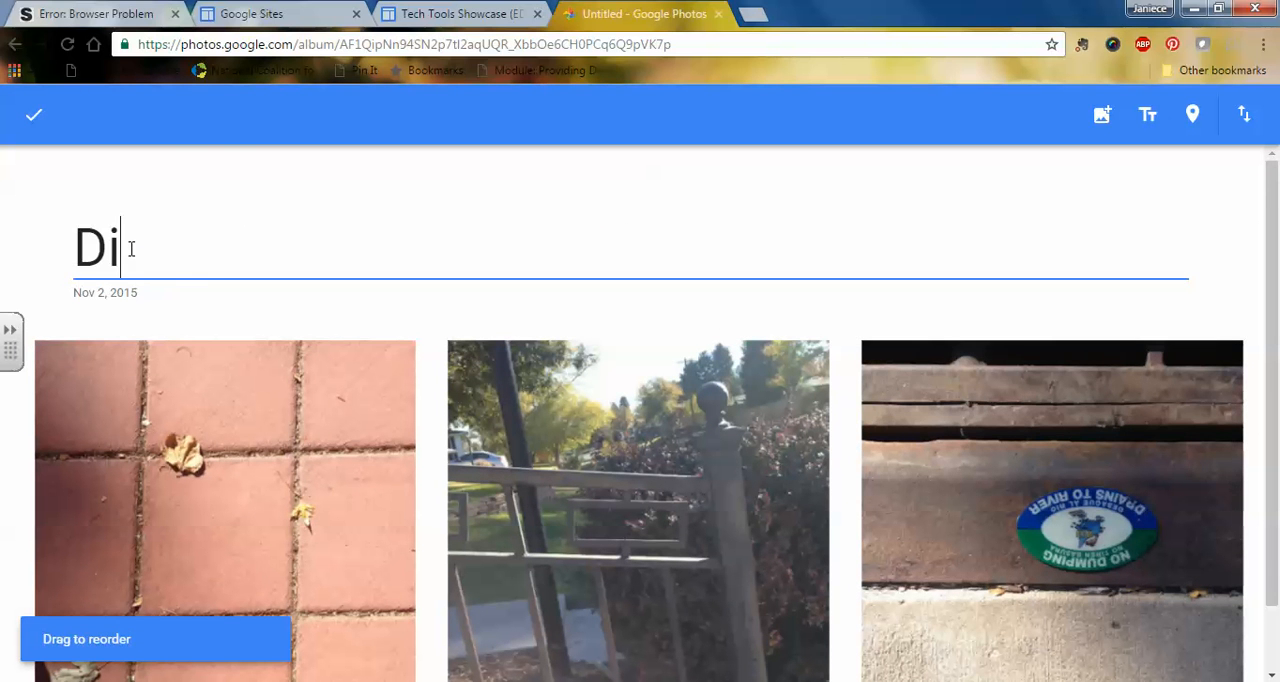
text(gital Shap)
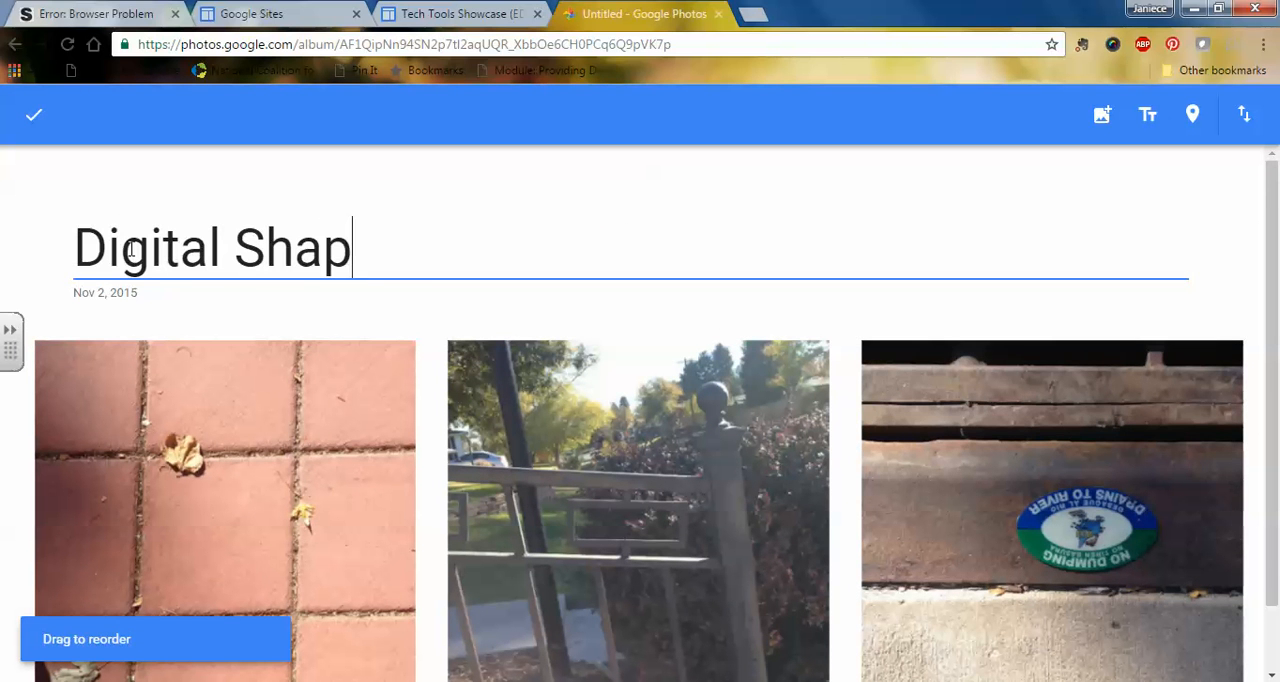
text(es Project_)
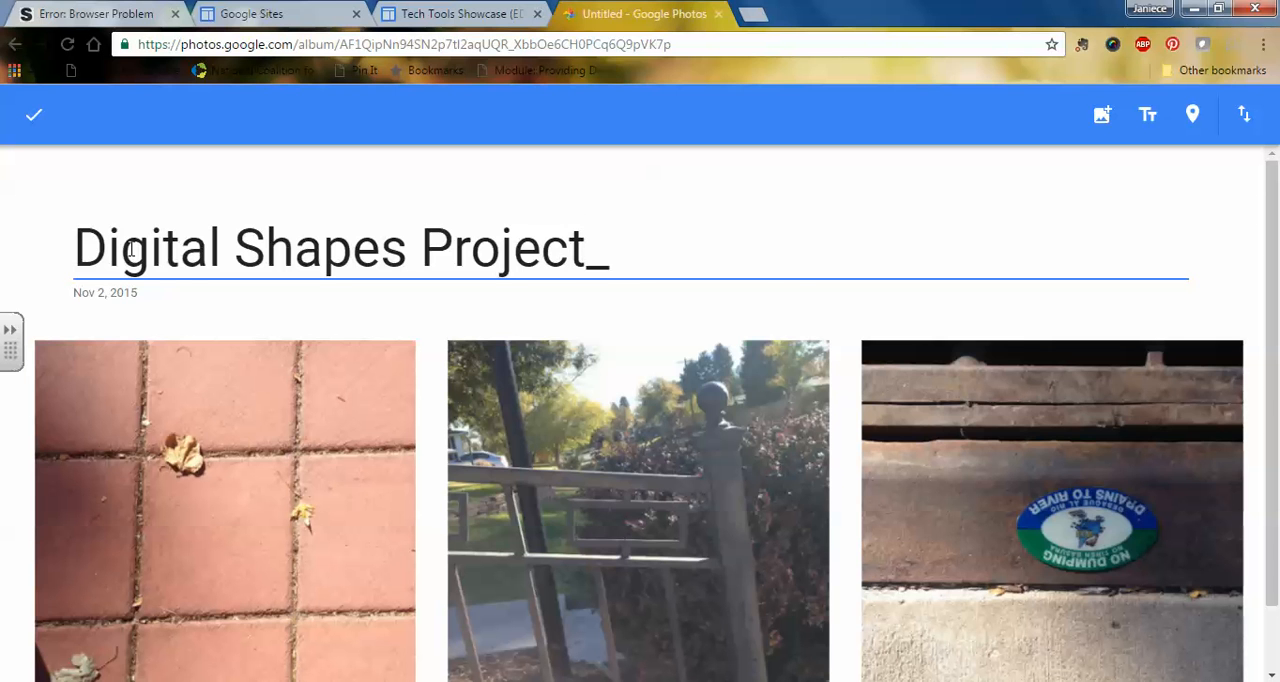
text(EDU261)
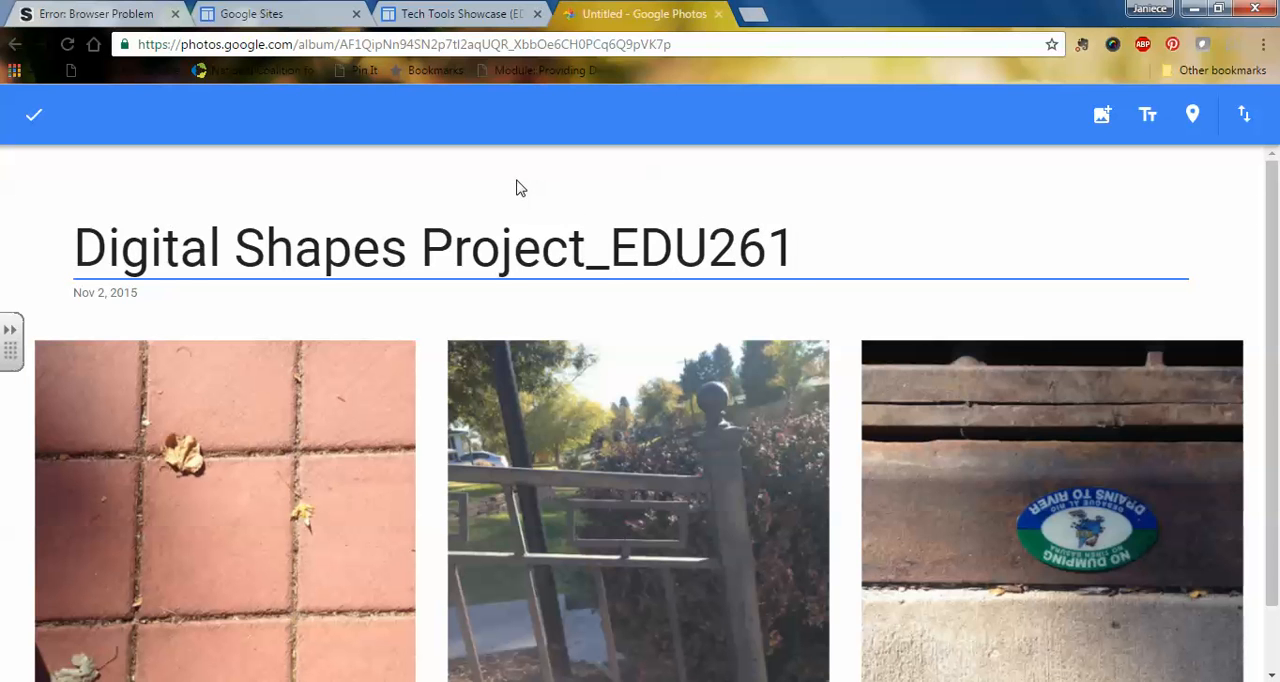
key(Return)
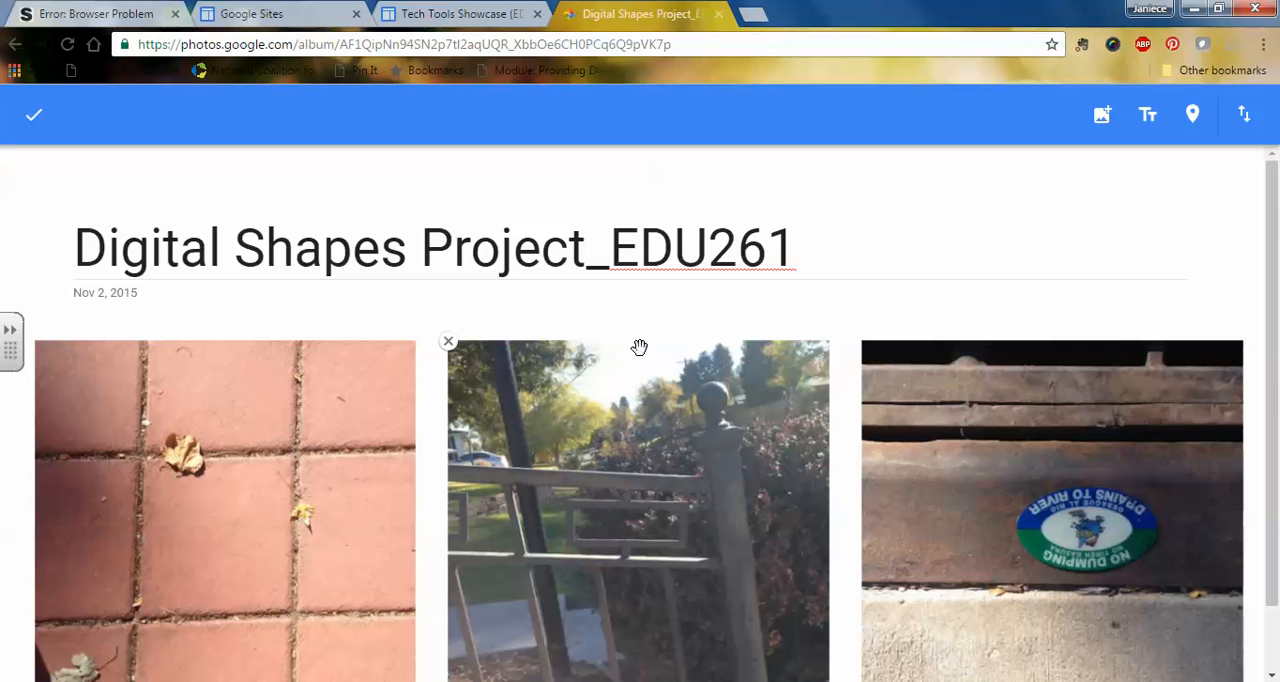
scroll(646, 367, down, 2)
scroll(650, 366, up, 2)
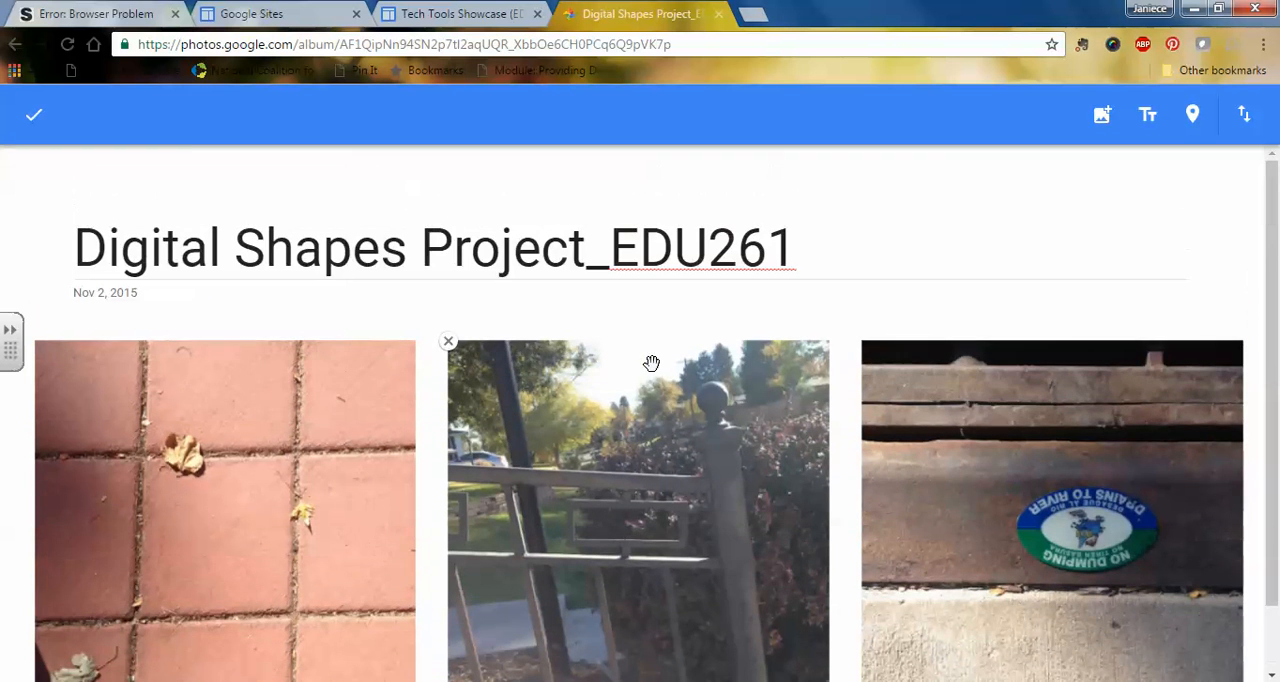
click(33, 114)
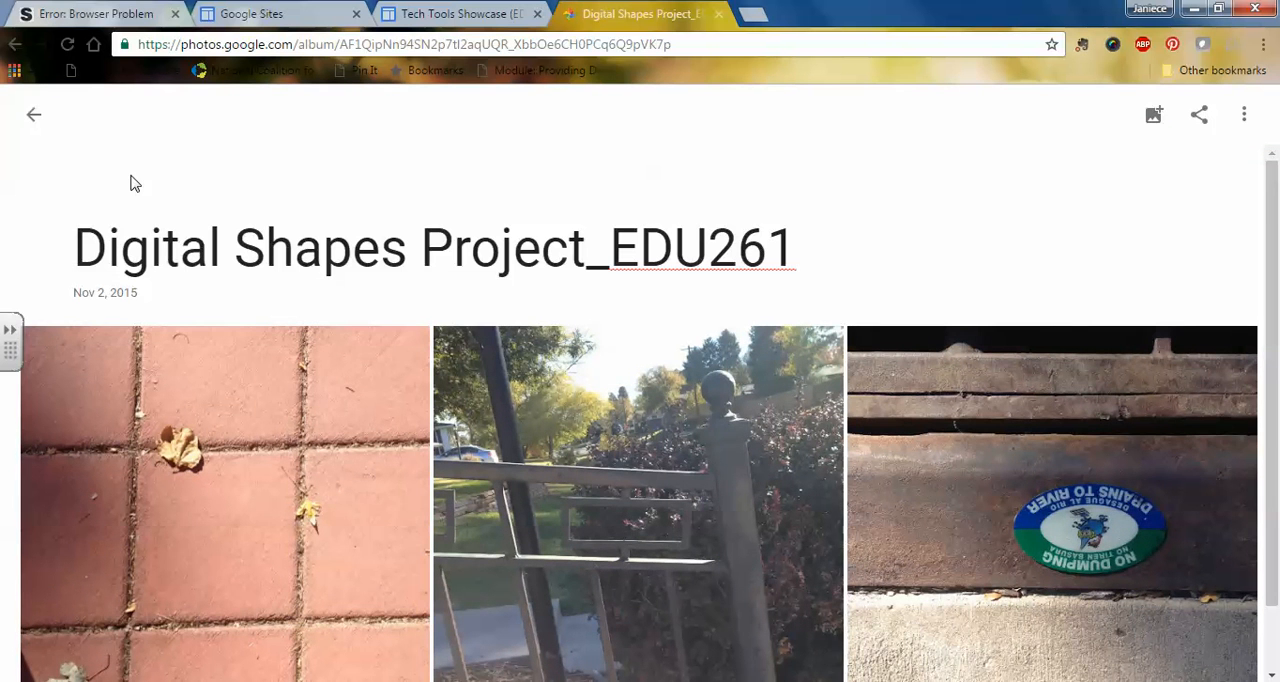
scroll(218, 186, down, 1)
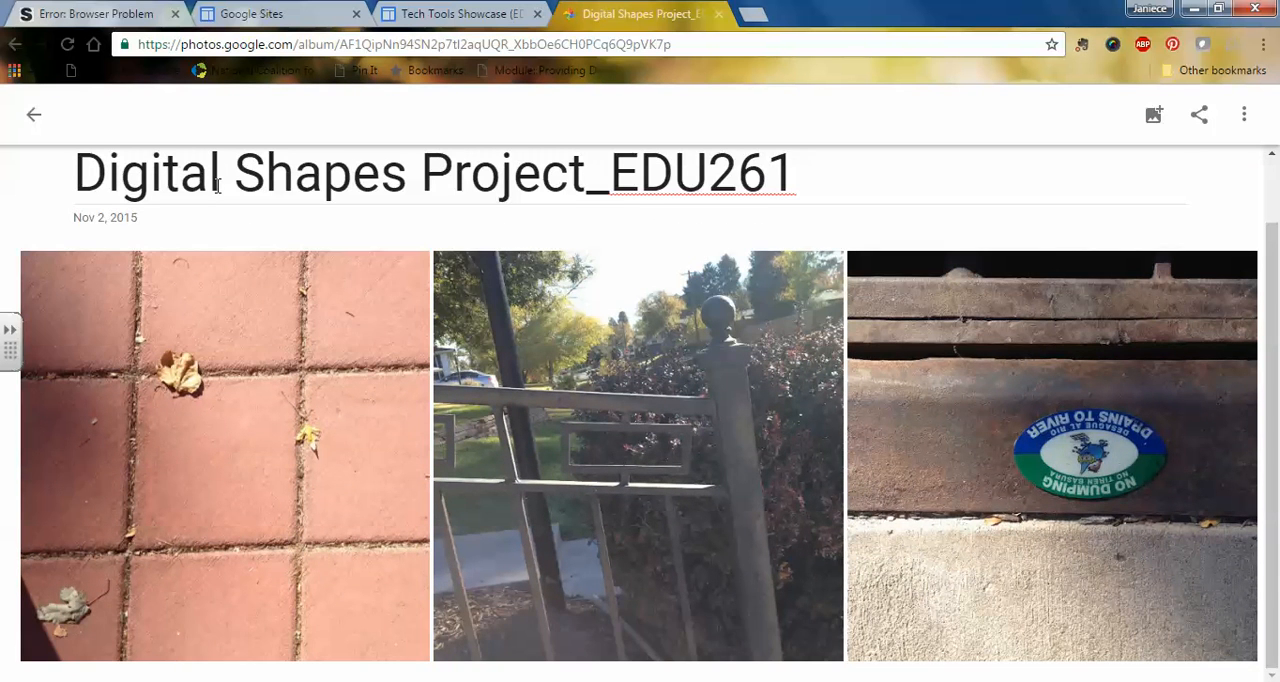
scroll(216, 188, up, 1)
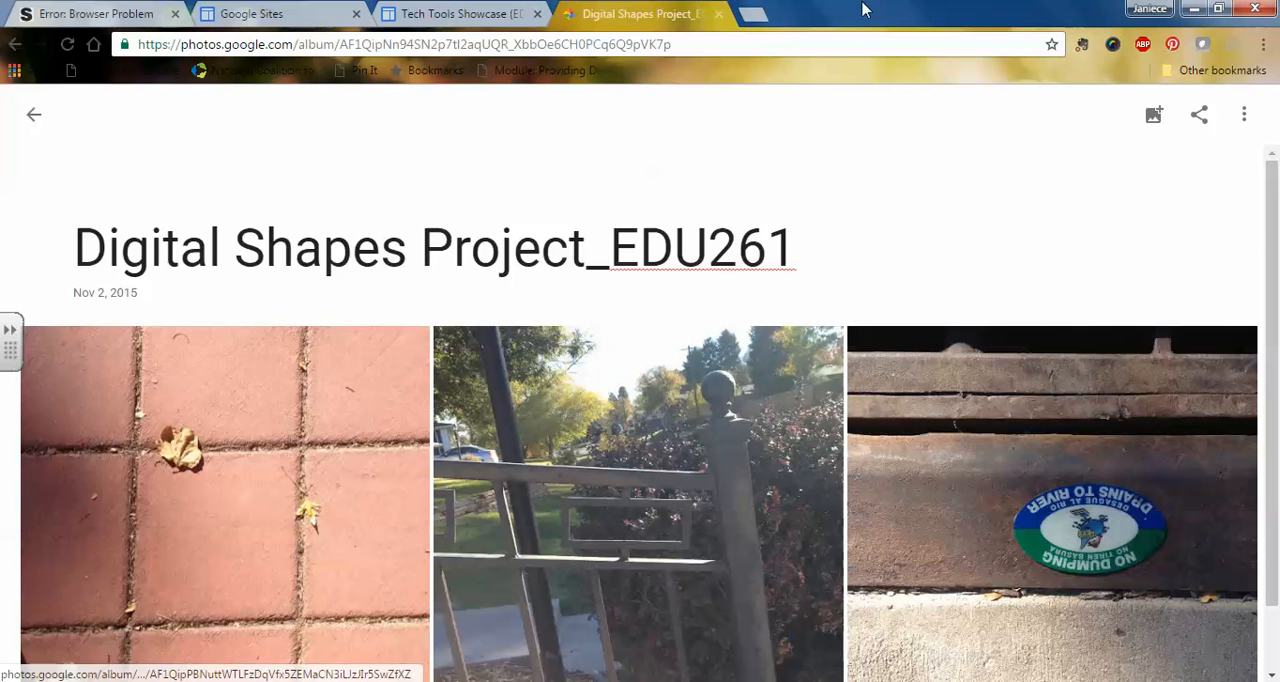
Step: Open ribbet.com in a new browser tab and start editing a photo
click(752, 16)
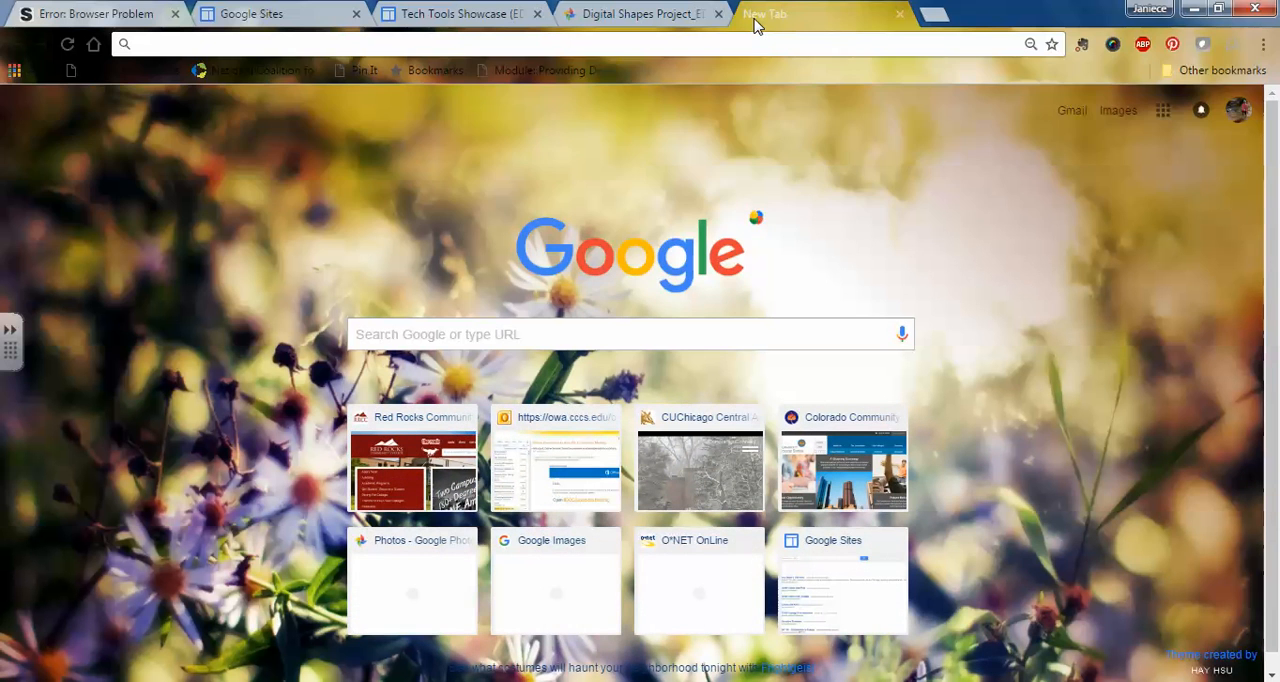
text(ribbet.com)
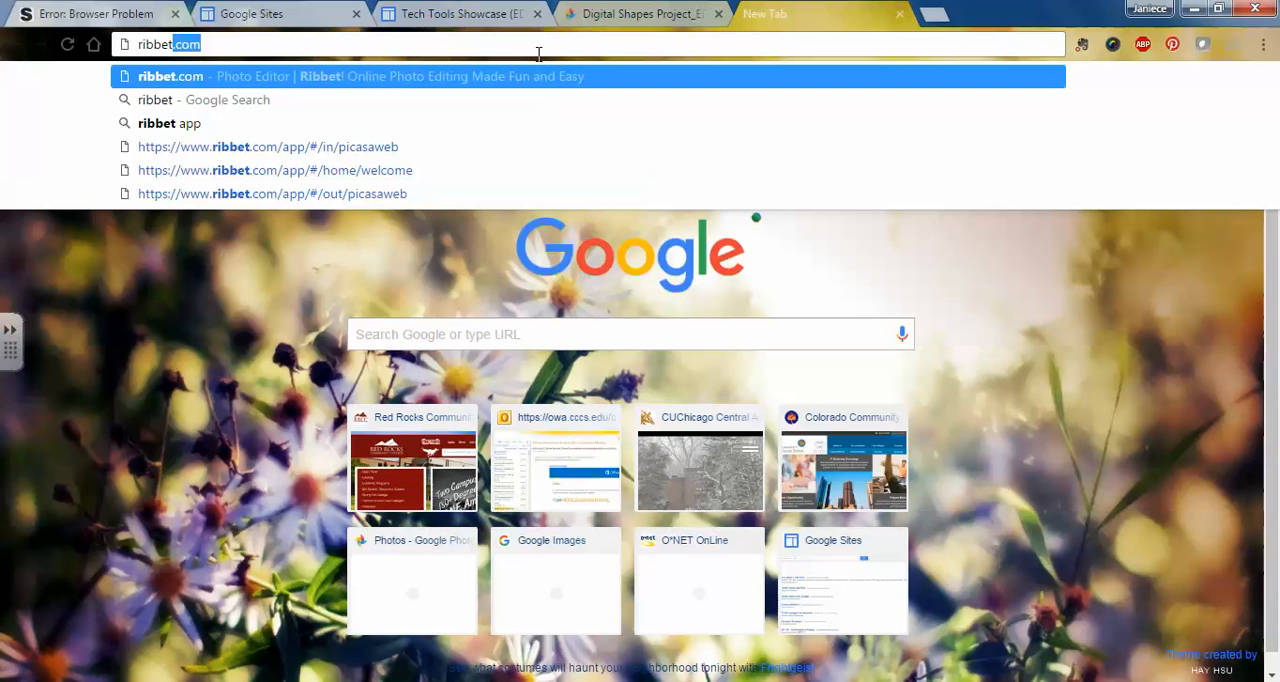
key(Return)
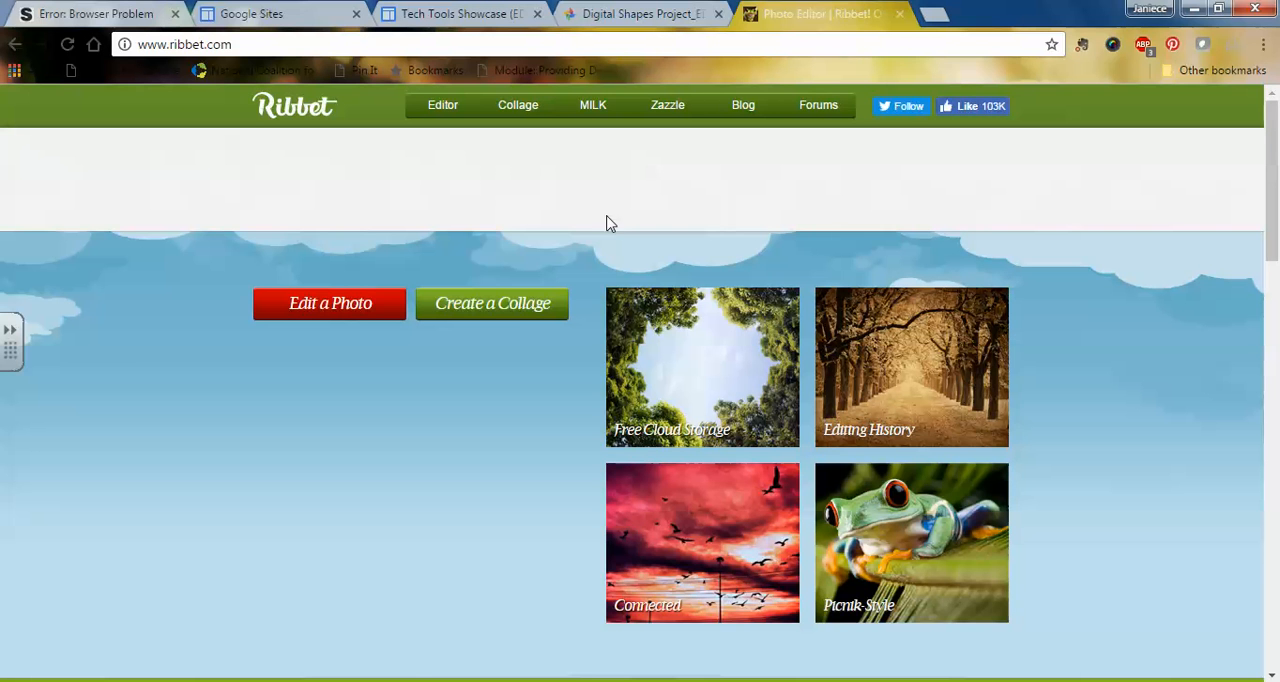
click(327, 309)
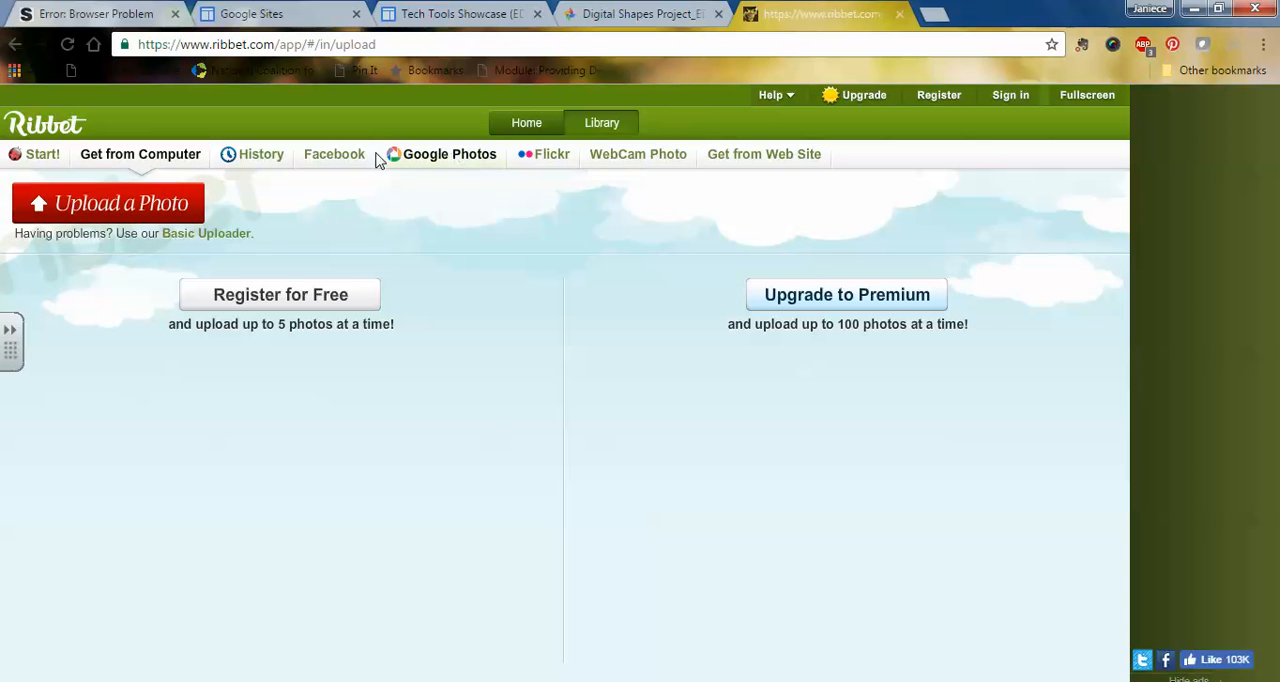
Step: Connect Ribbet to Google Photos and allow it the requested access to the Google account
click(455, 160)
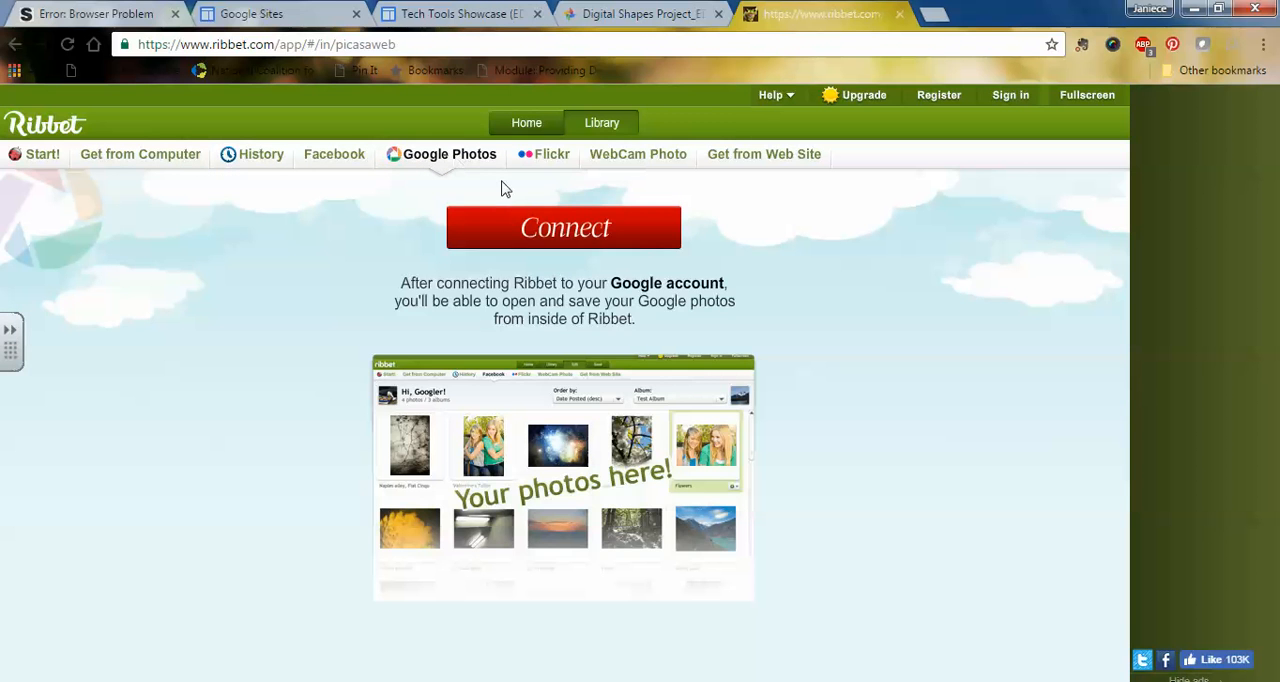
click(557, 226)
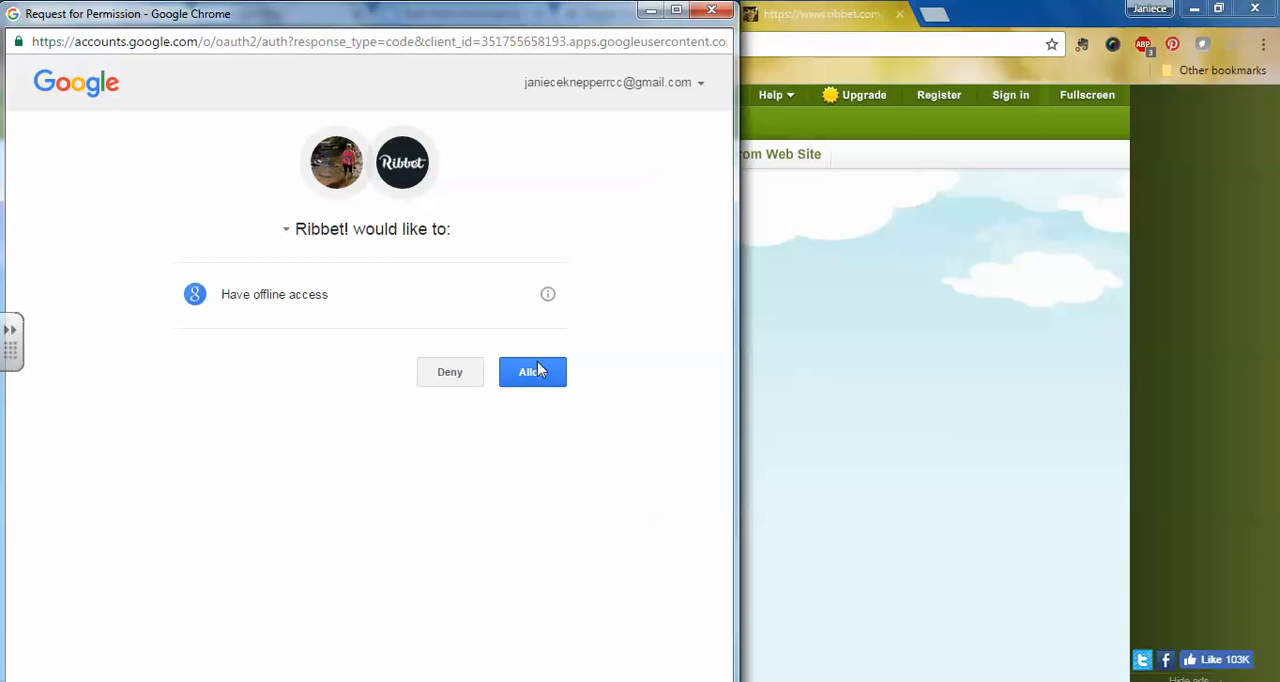
click(537, 373)
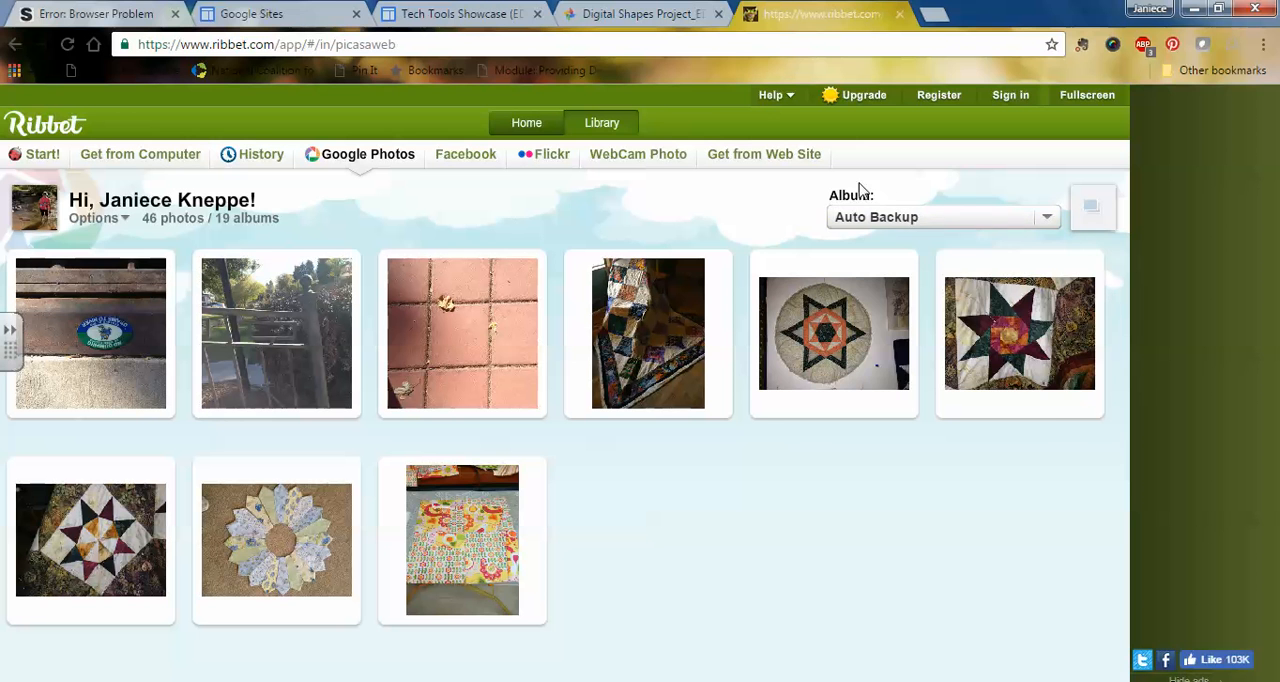
Step: Show the Digital Shapes Project_EDU261 album and open its red paving tile photo for editing
click(1048, 219)
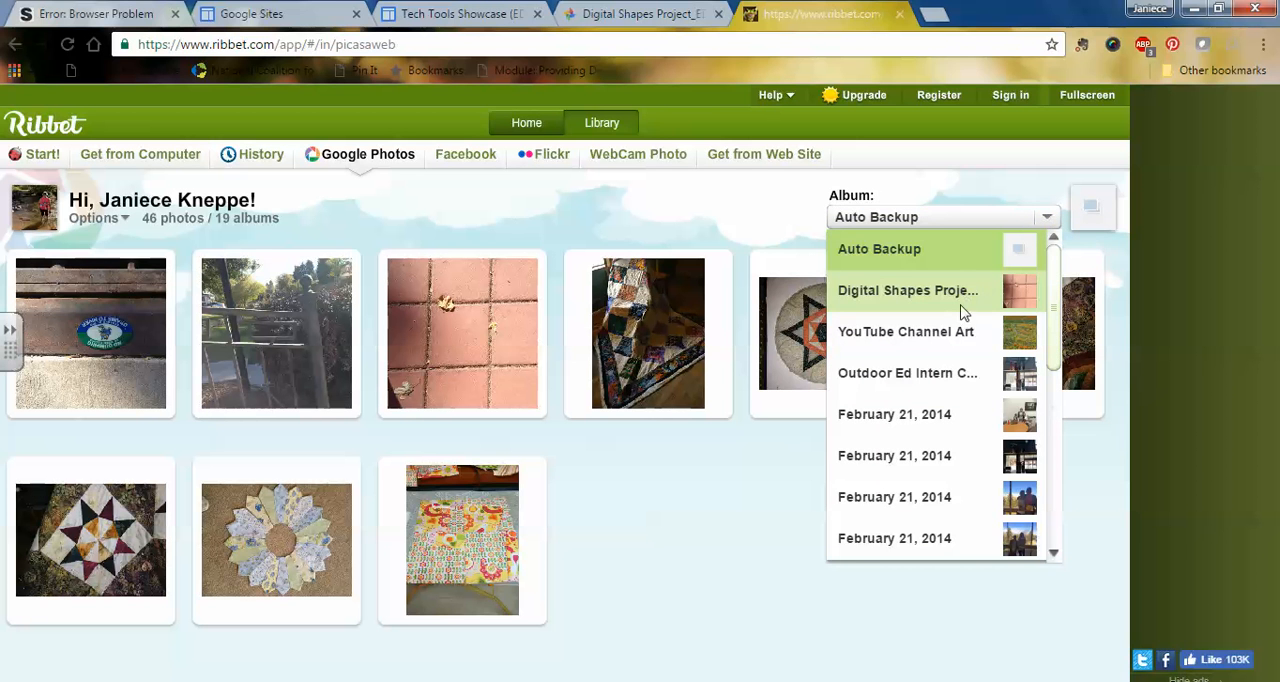
scroll(1018, 518, down, 3)
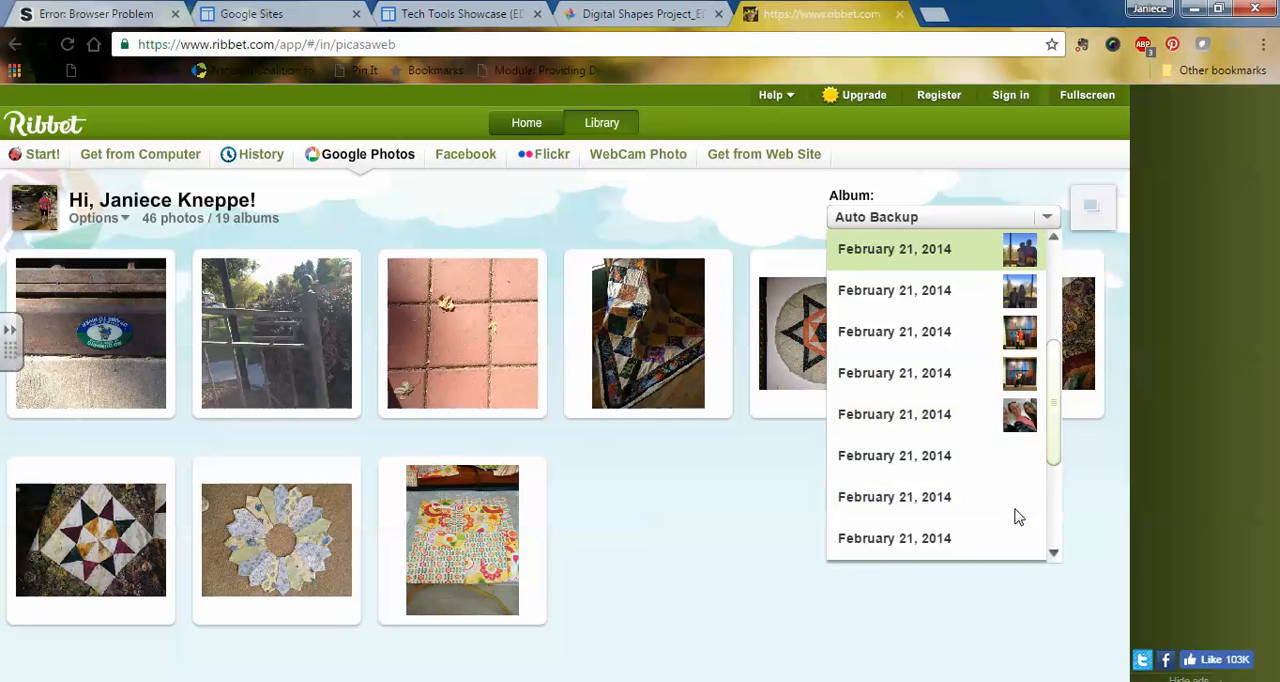
scroll(1018, 518, down, 2)
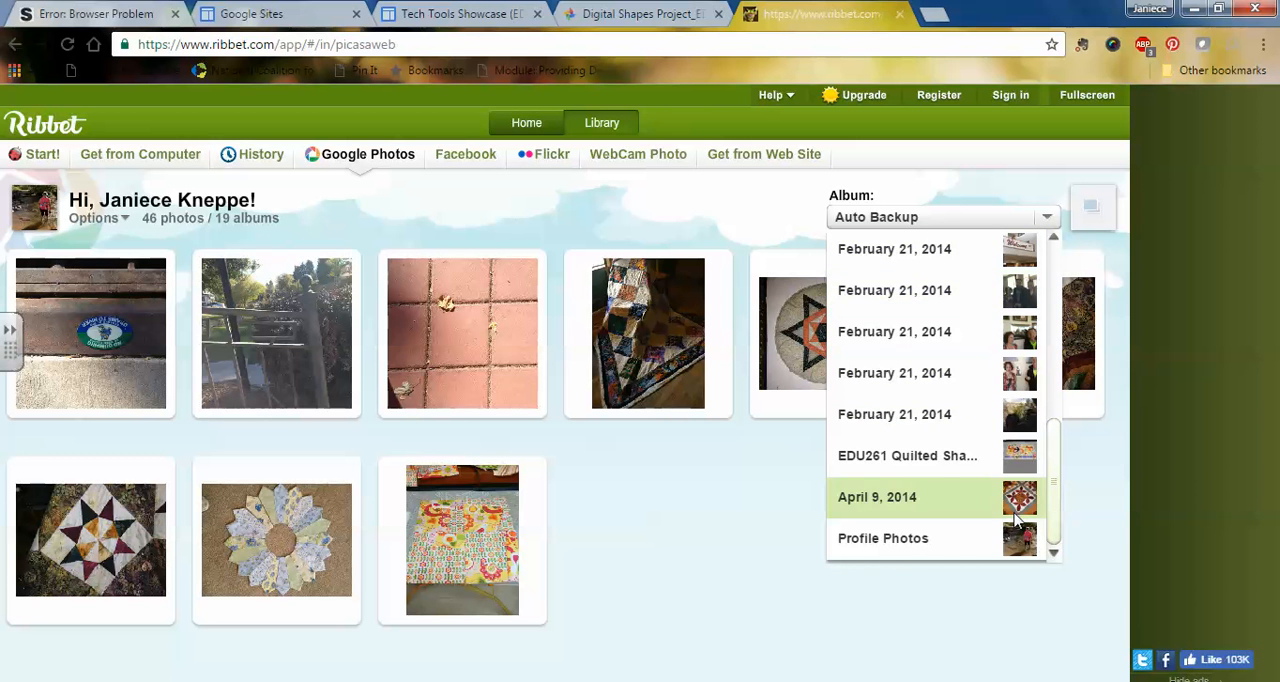
scroll(968, 455, up, 3)
scroll(968, 453, up, 2)
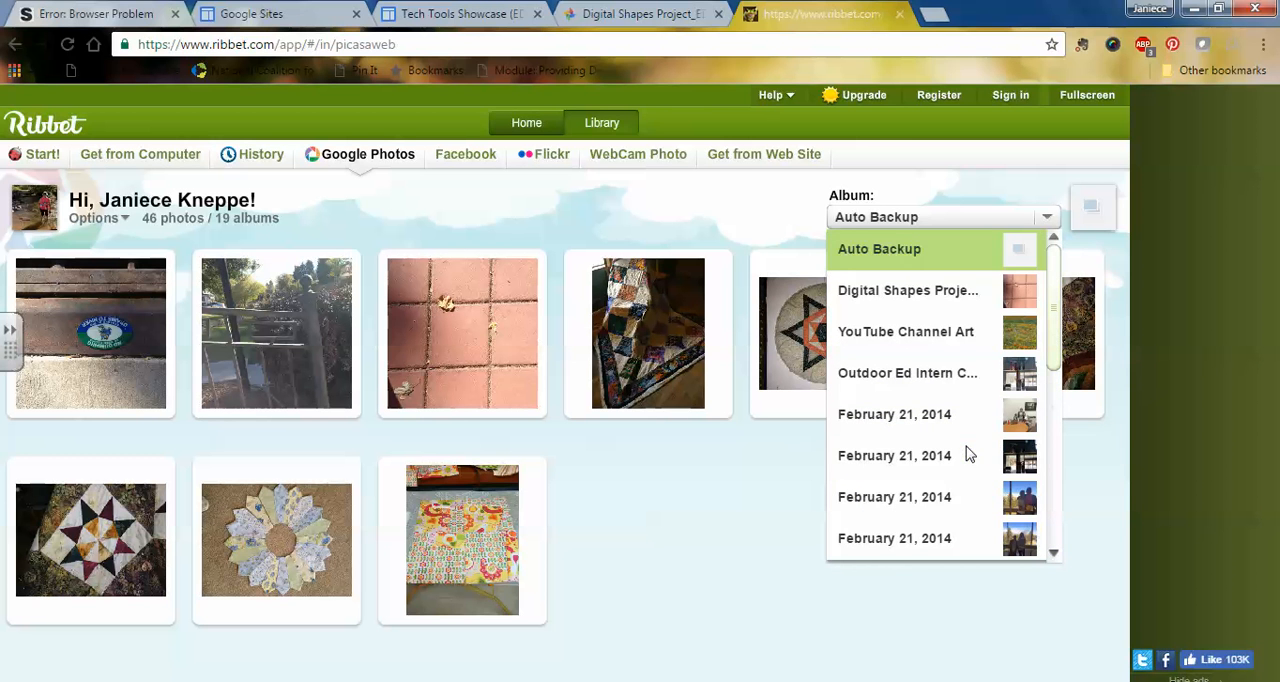
click(912, 298)
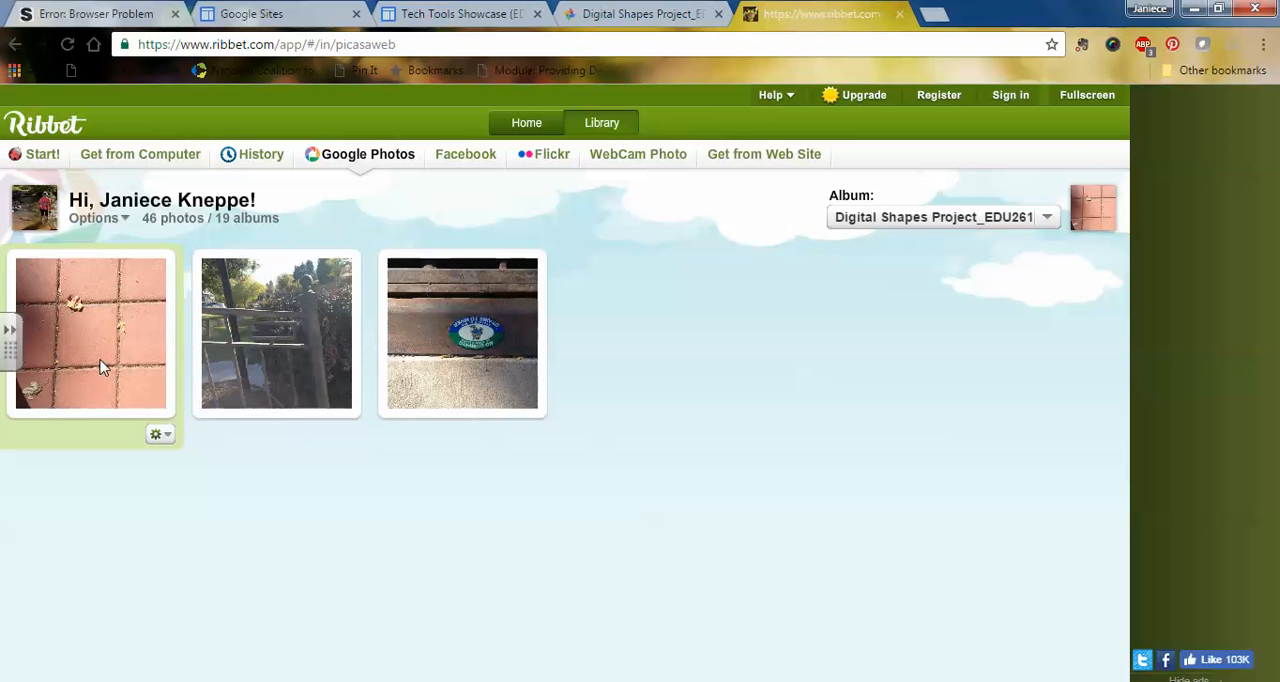
click(166, 436)
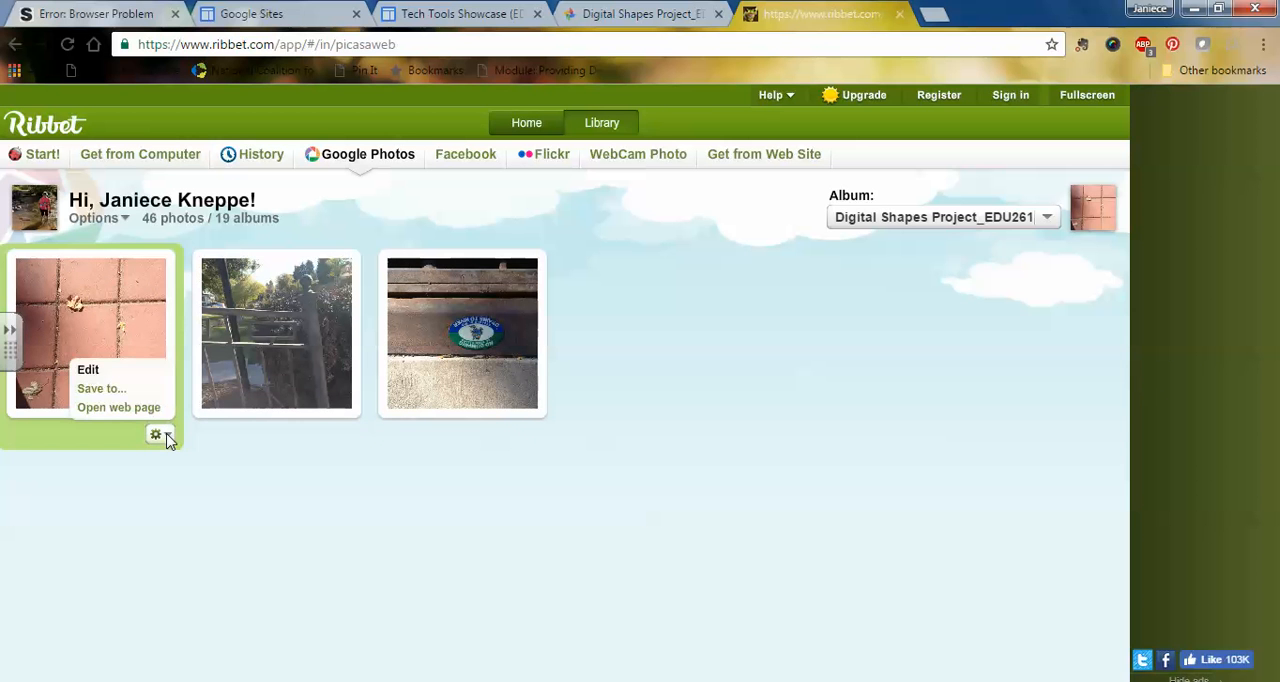
click(88, 370)
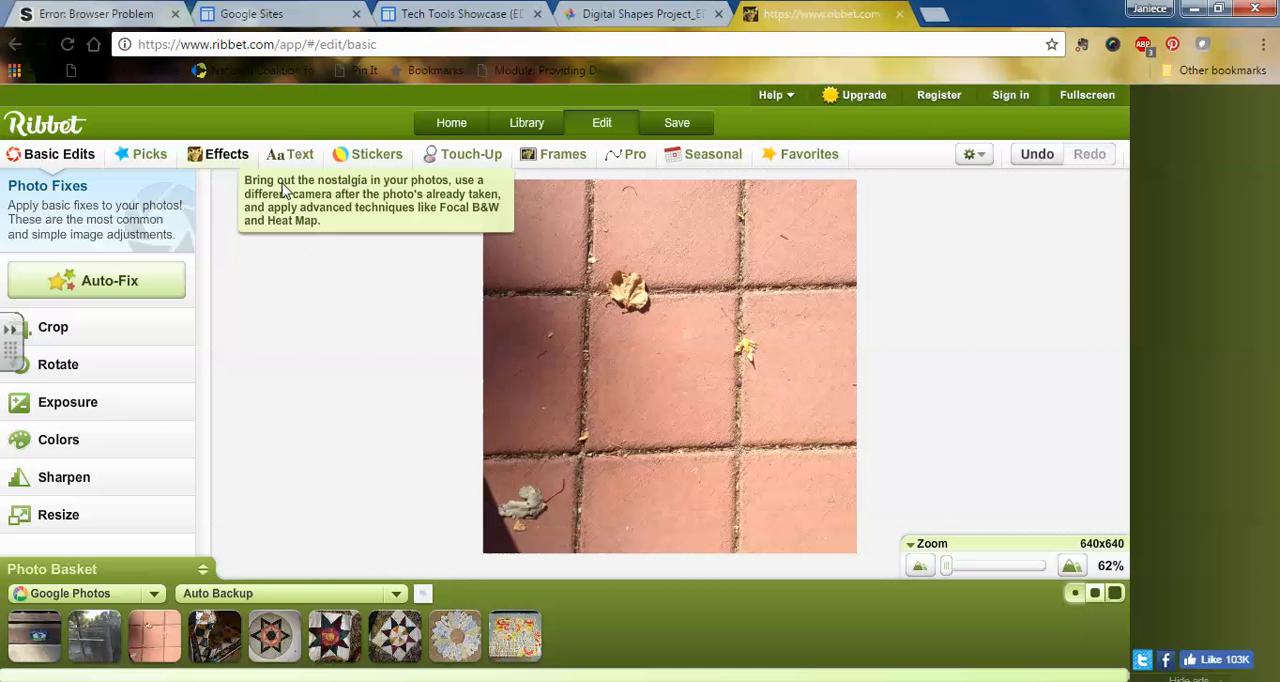
Step: Crop the paving tile photo without constraints to about 481 x 497, keeping the central tile inside the frame
click(53, 331)
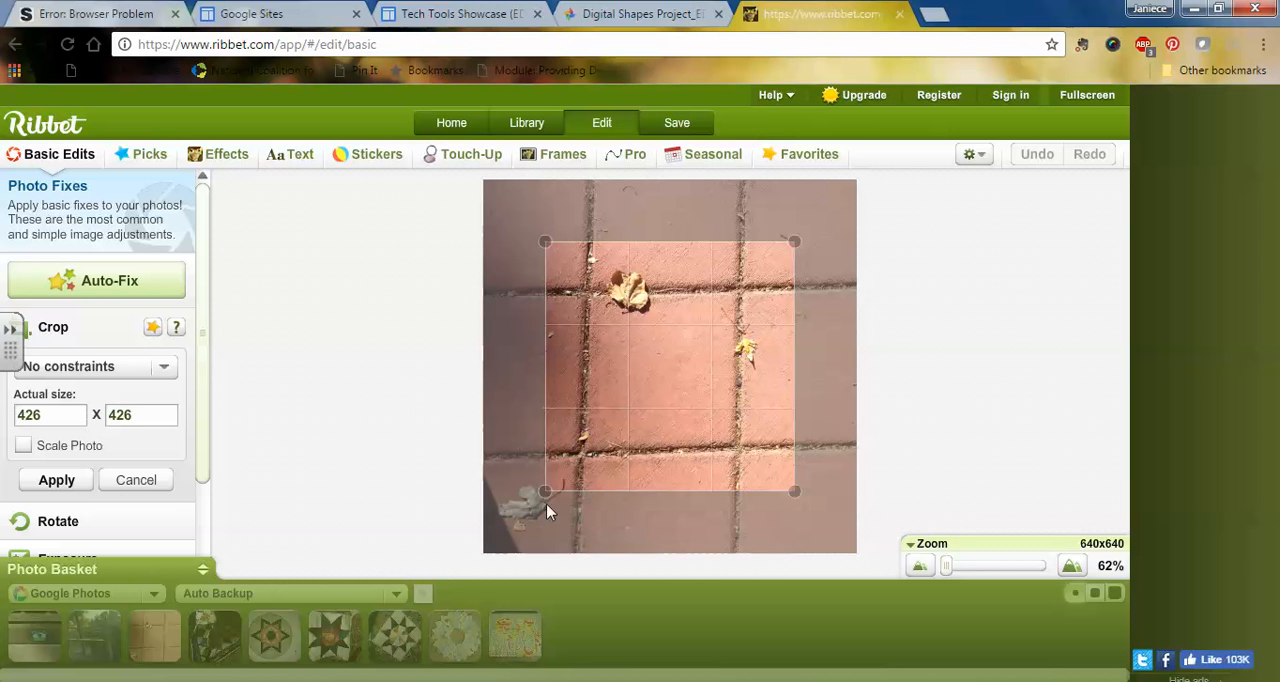
drag(547, 492, 533, 512)
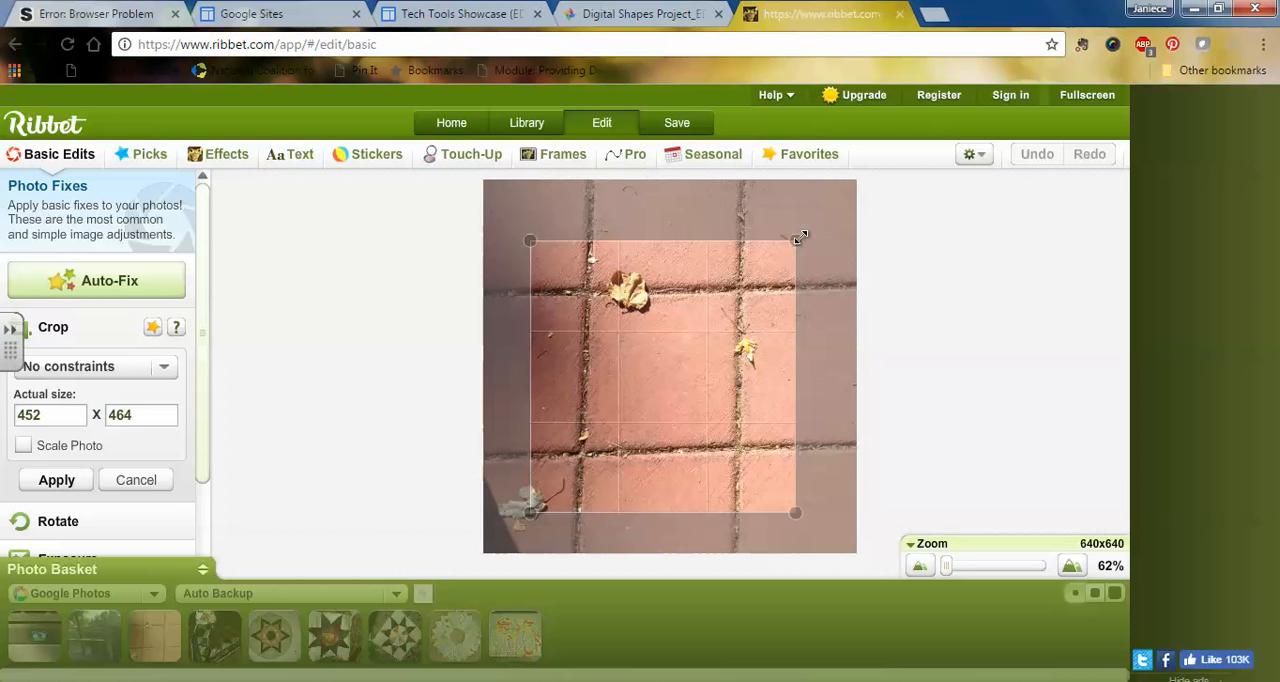
drag(798, 238, 813, 219)
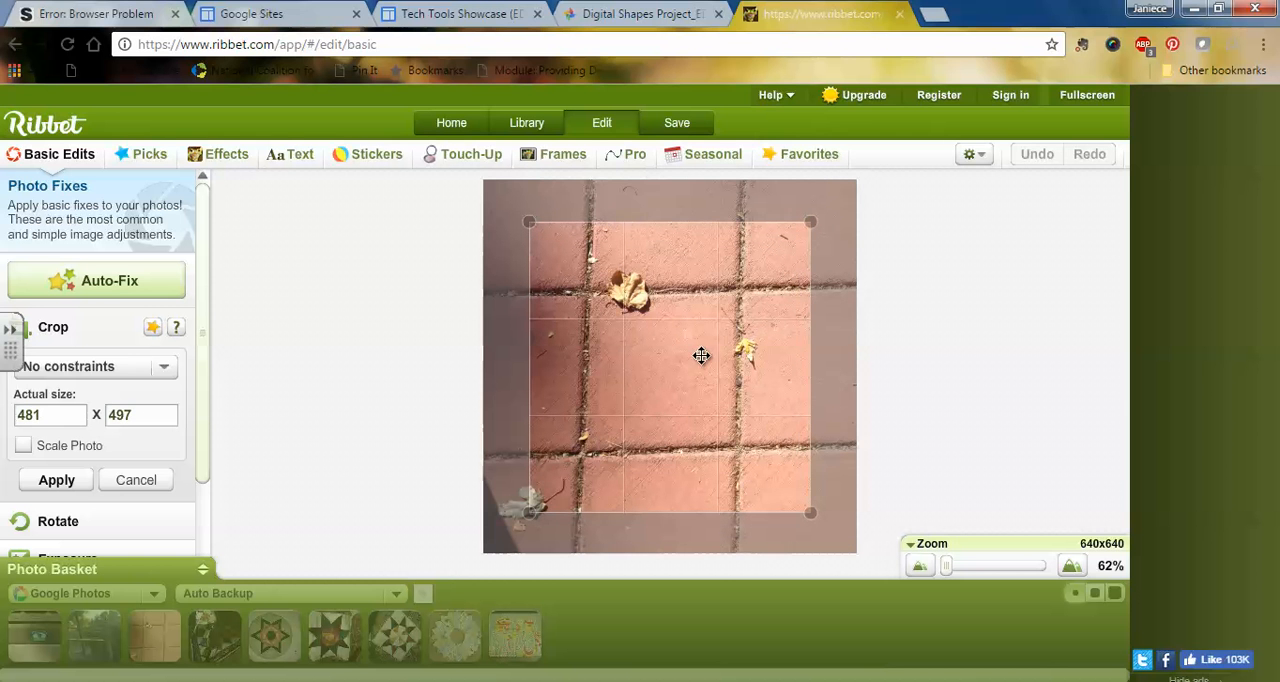
drag(671, 369, 663, 367)
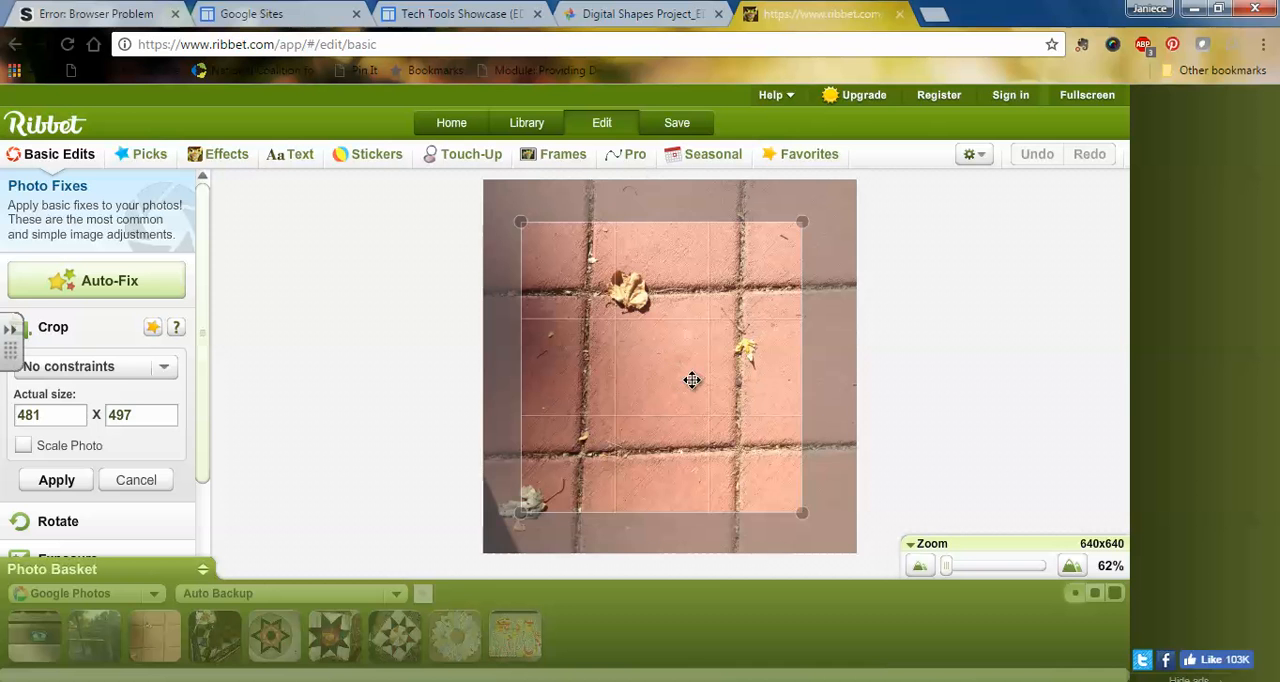
click(68, 482)
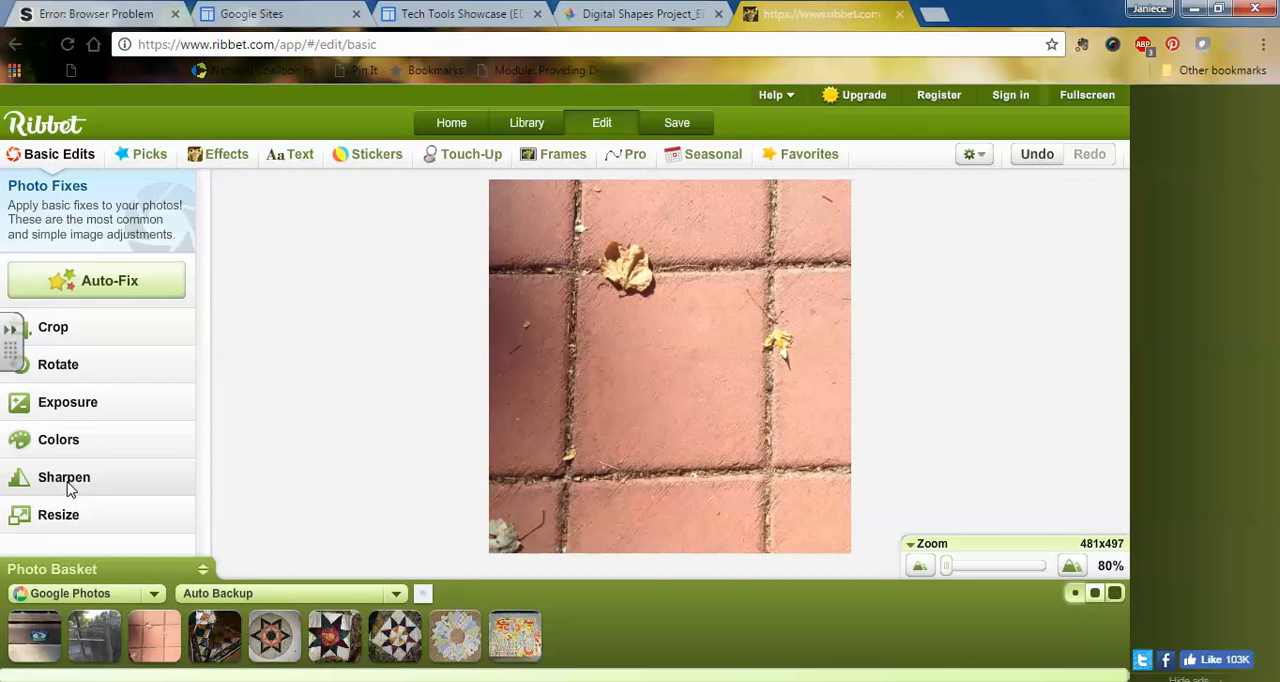
Step: Add a square sticker from the Geometric set to the tile photo
click(381, 164)
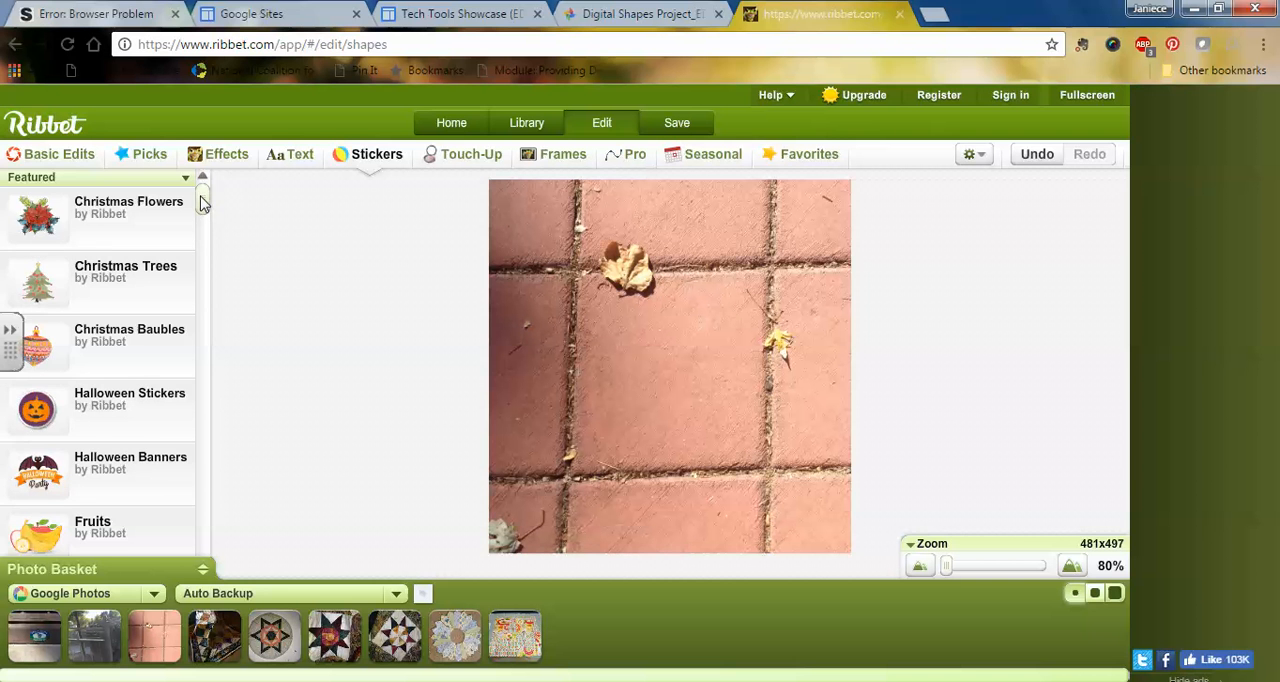
scroll(198, 228, down, 3)
drag(198, 228, 201, 303)
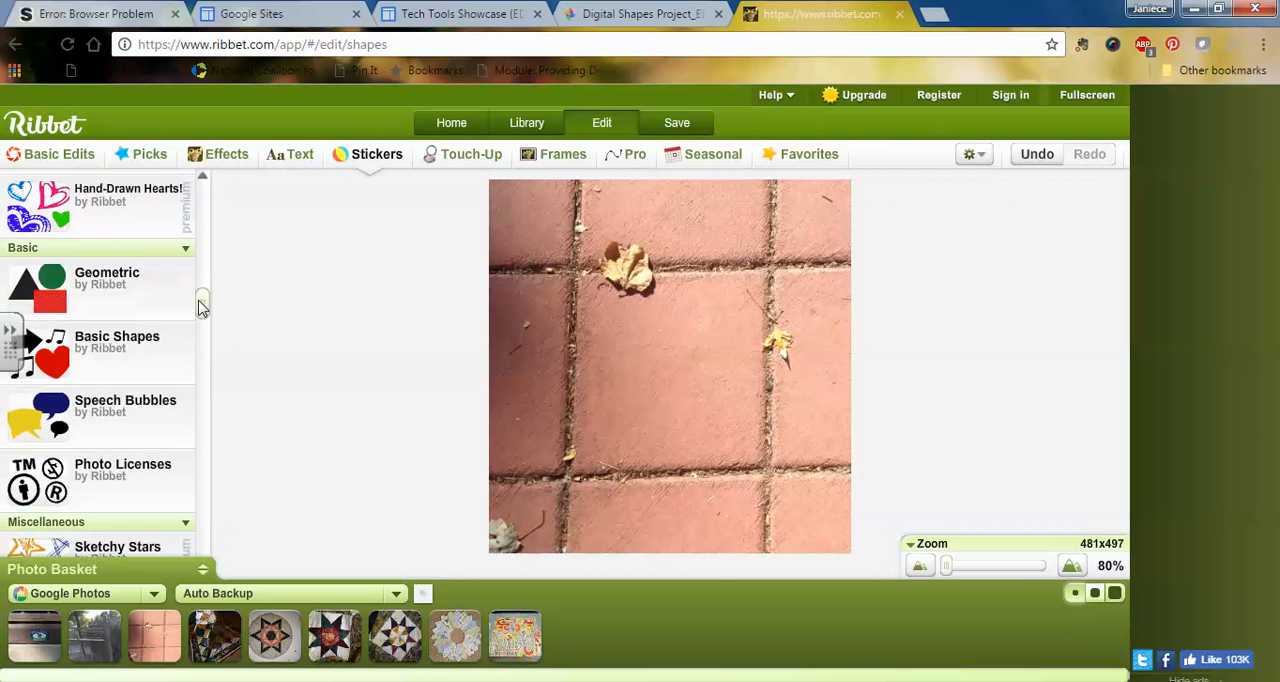
click(112, 292)
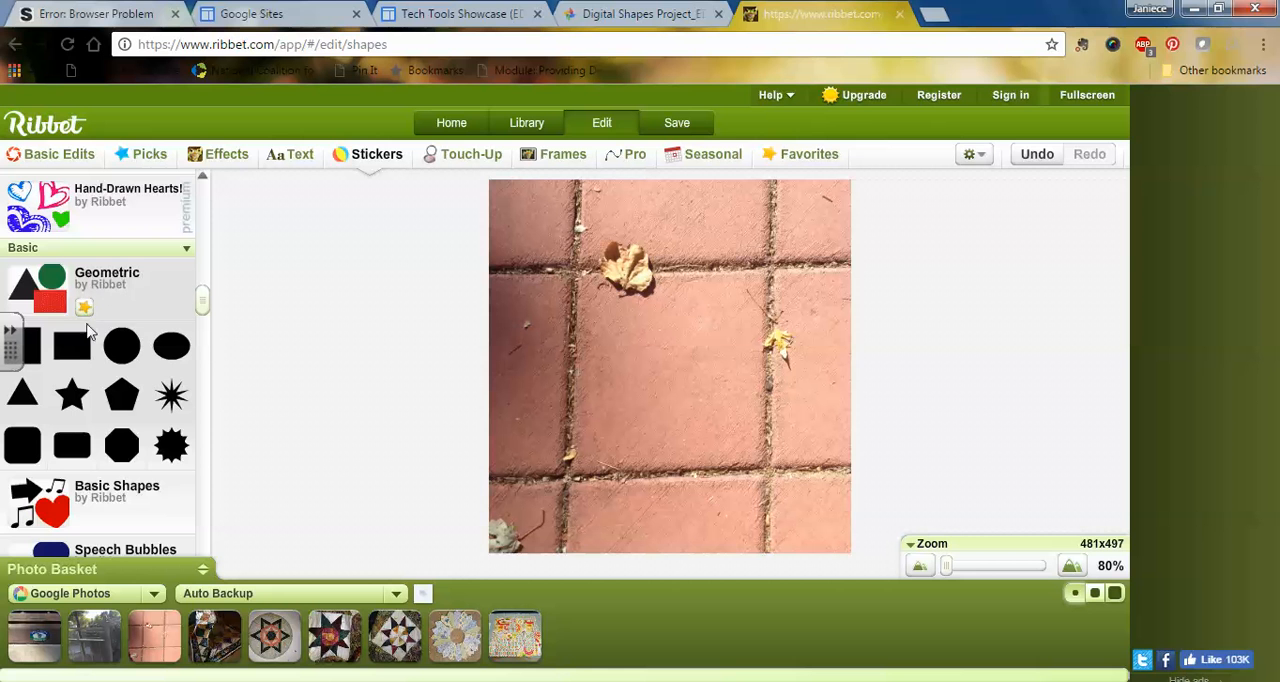
click(34, 357)
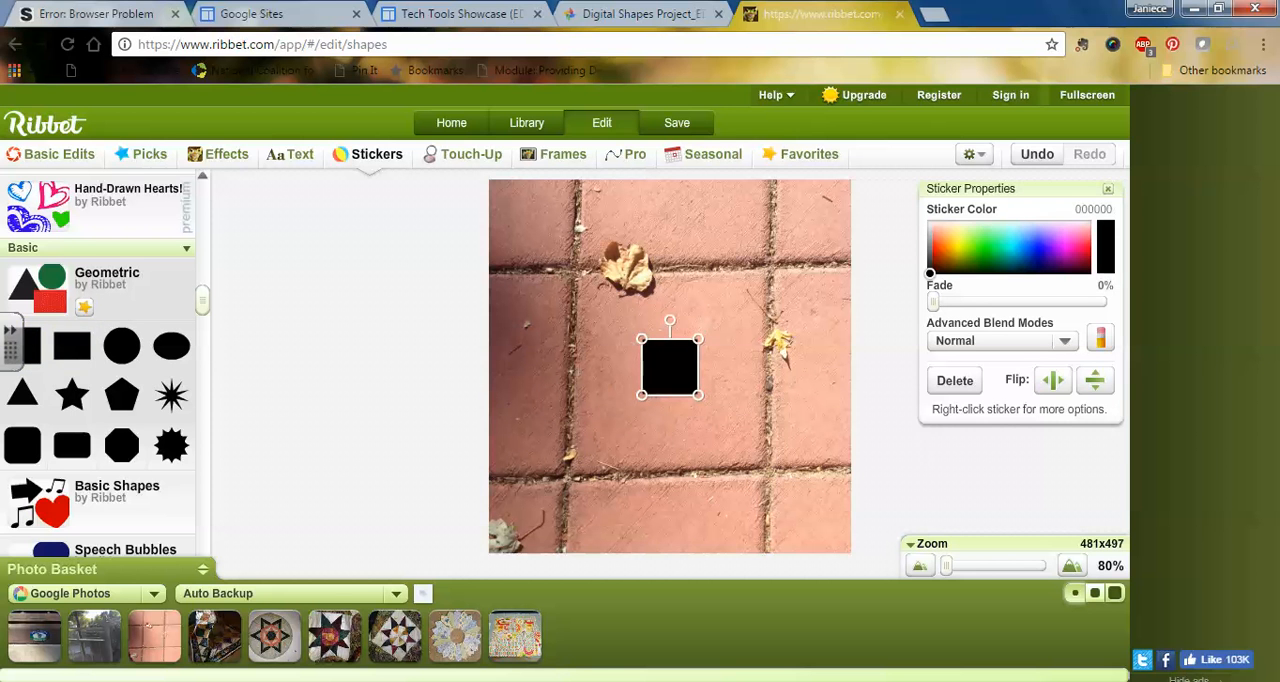
Step: Enlarge the square sticker to cover most of the central tile, centre it there and colour it blue (0825FF)
drag(699, 339, 739, 296)
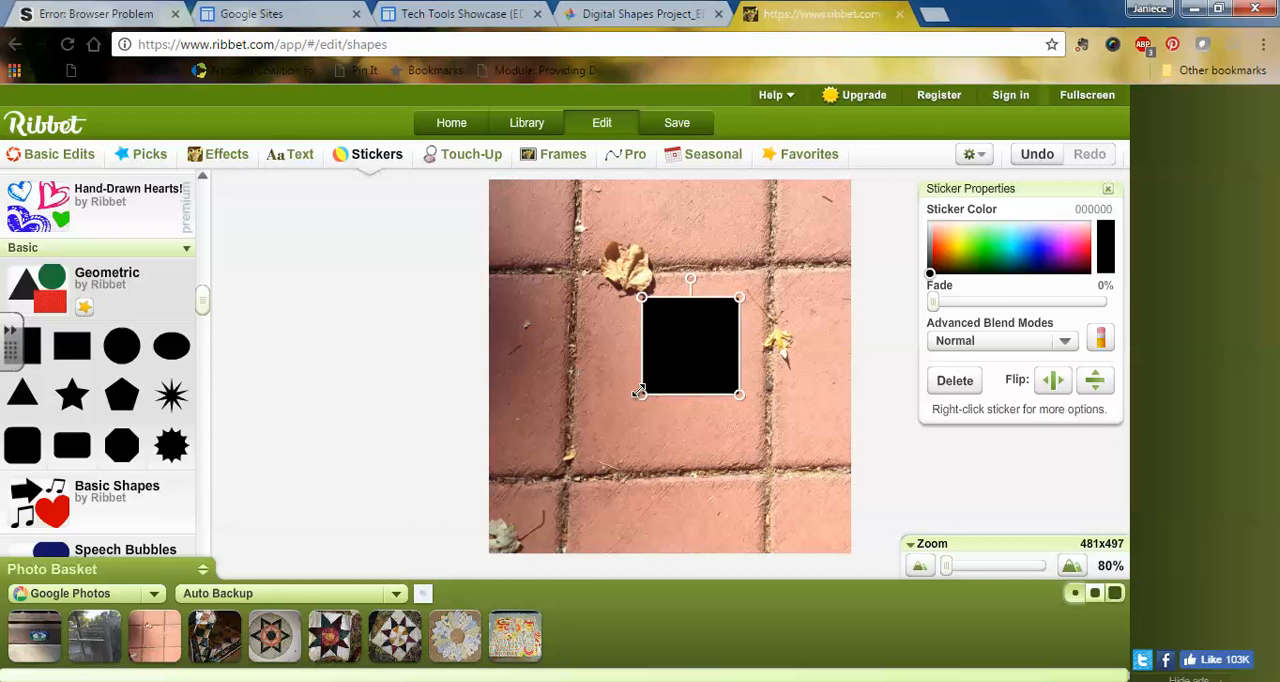
drag(639, 400, 605, 446)
mouse_move(673, 358)
mouse_down()
mouse_move(669, 373)
mouse_move(675, 364)
mouse_up()
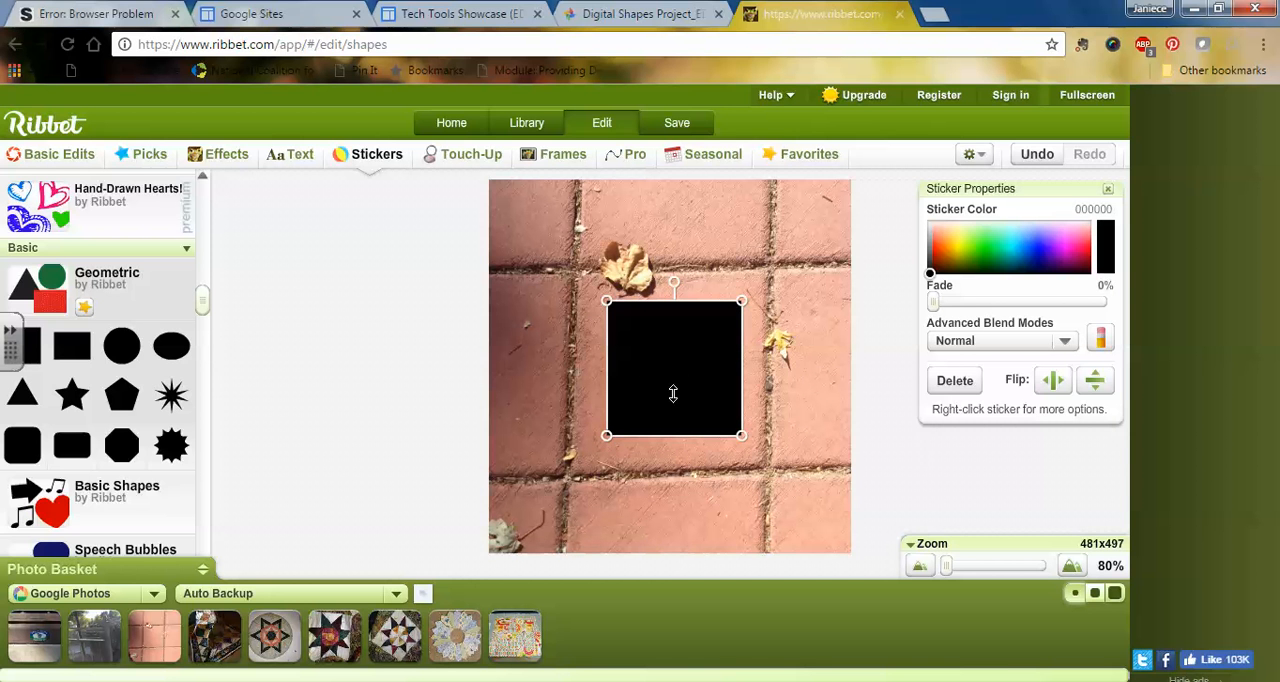
click(1035, 248)
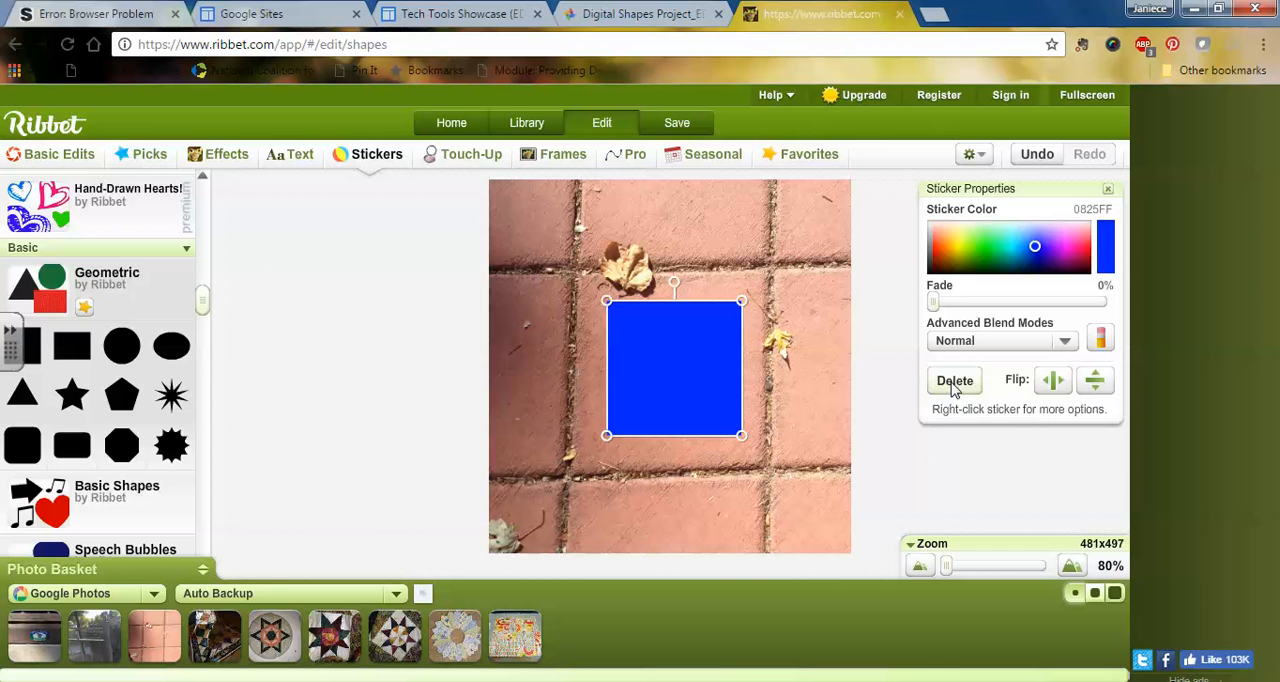
Step: Add the text "Square in the concrete crosswalk" to the photo in the Impact font
click(290, 160)
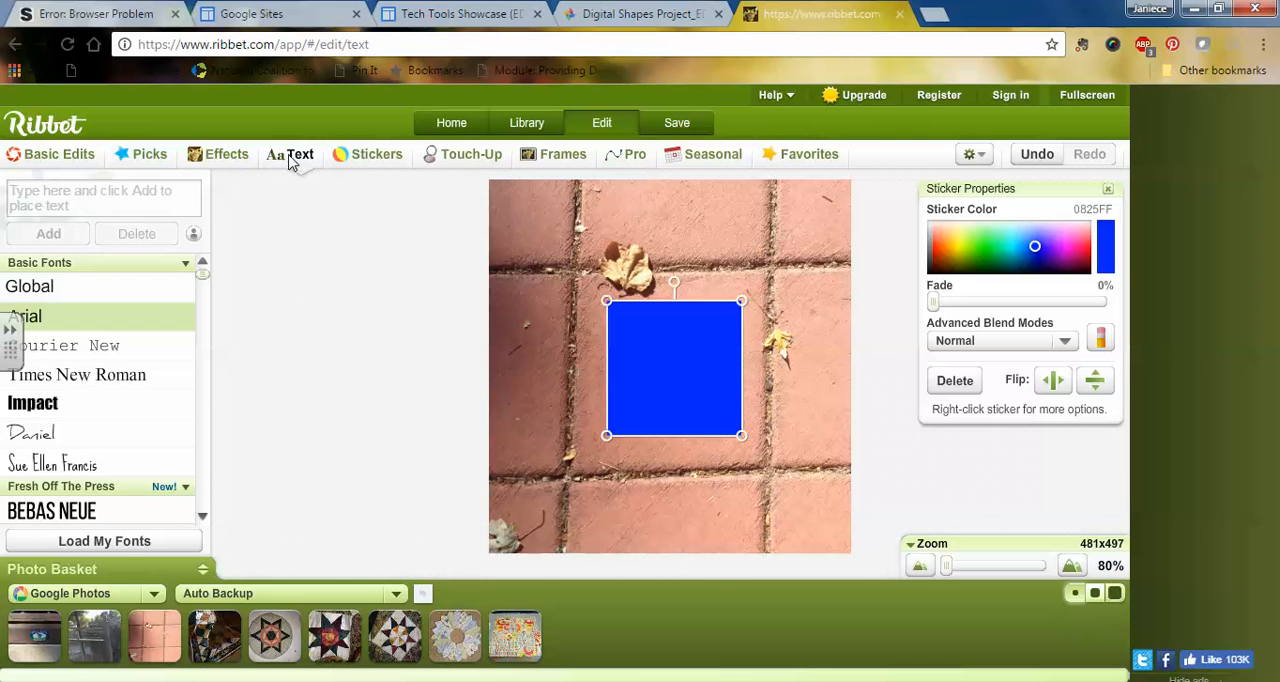
click(47, 406)
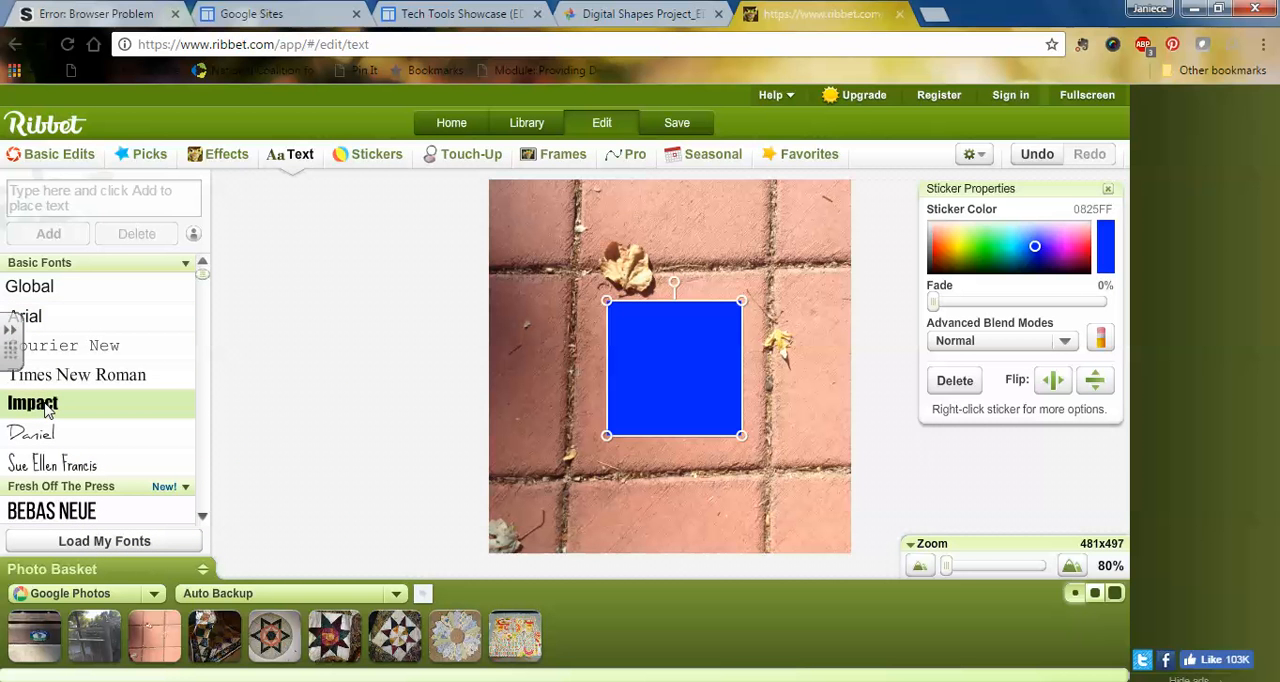
click(78, 195)
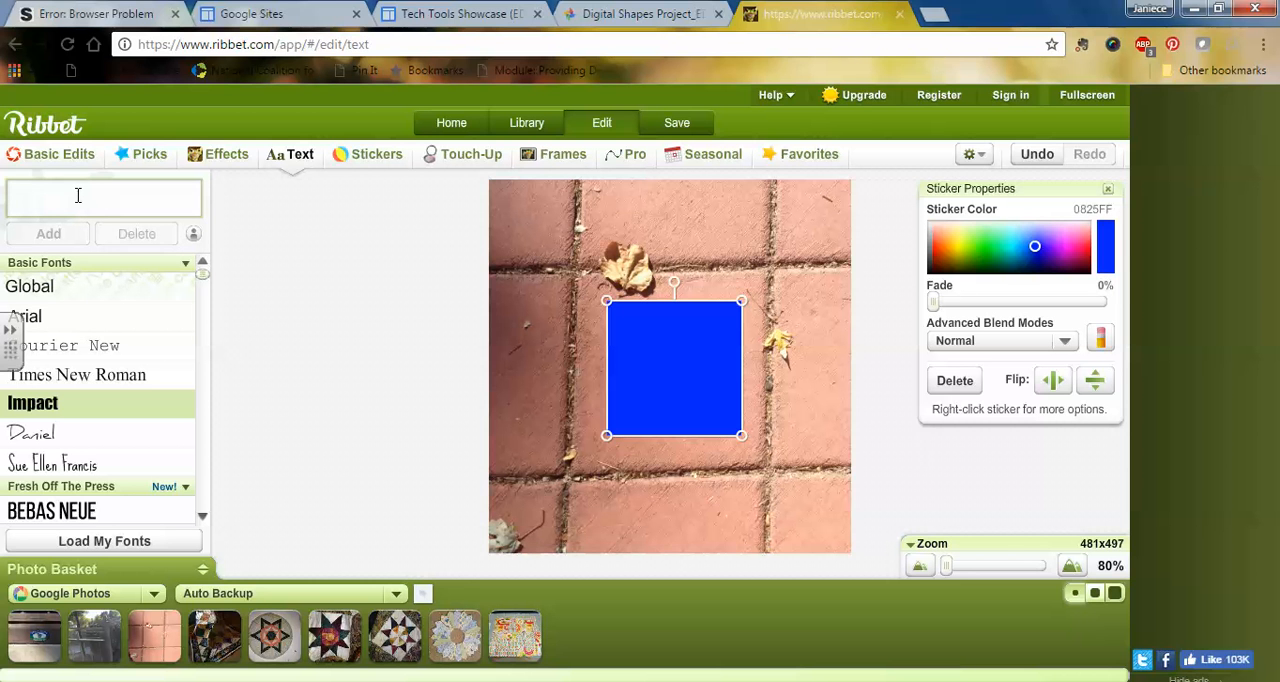
text(Square in the concrete cross)
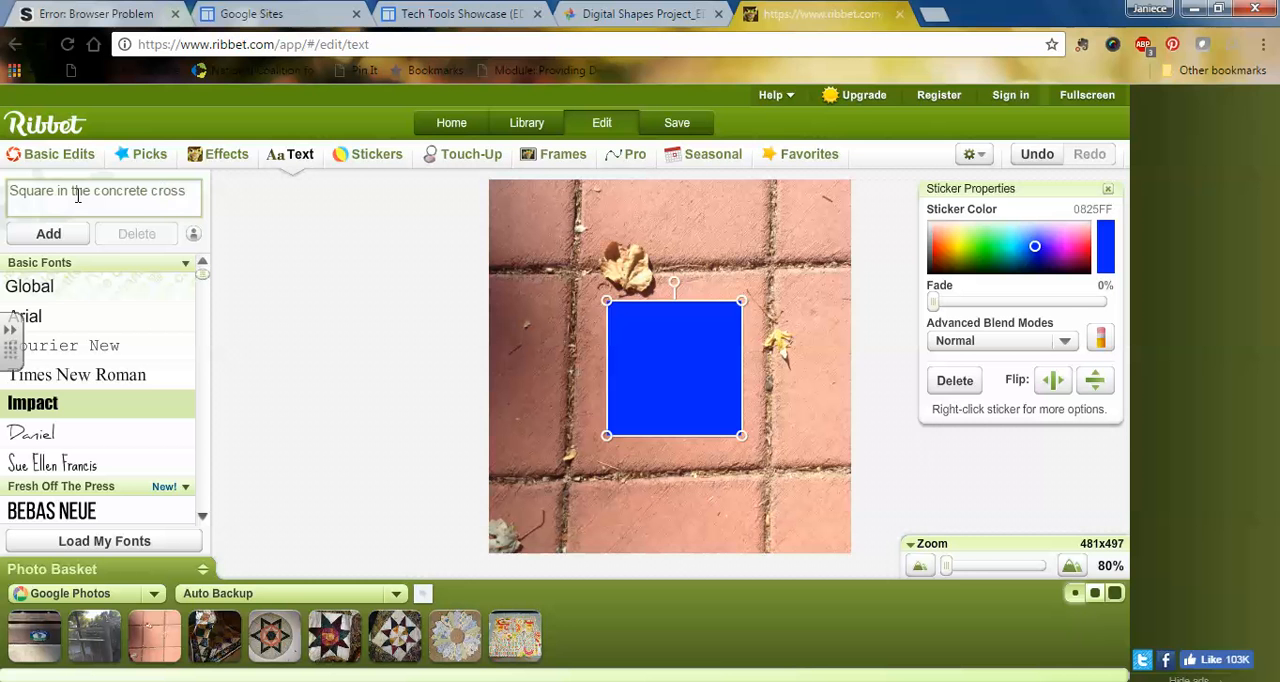
text(walk)
click(48, 236)
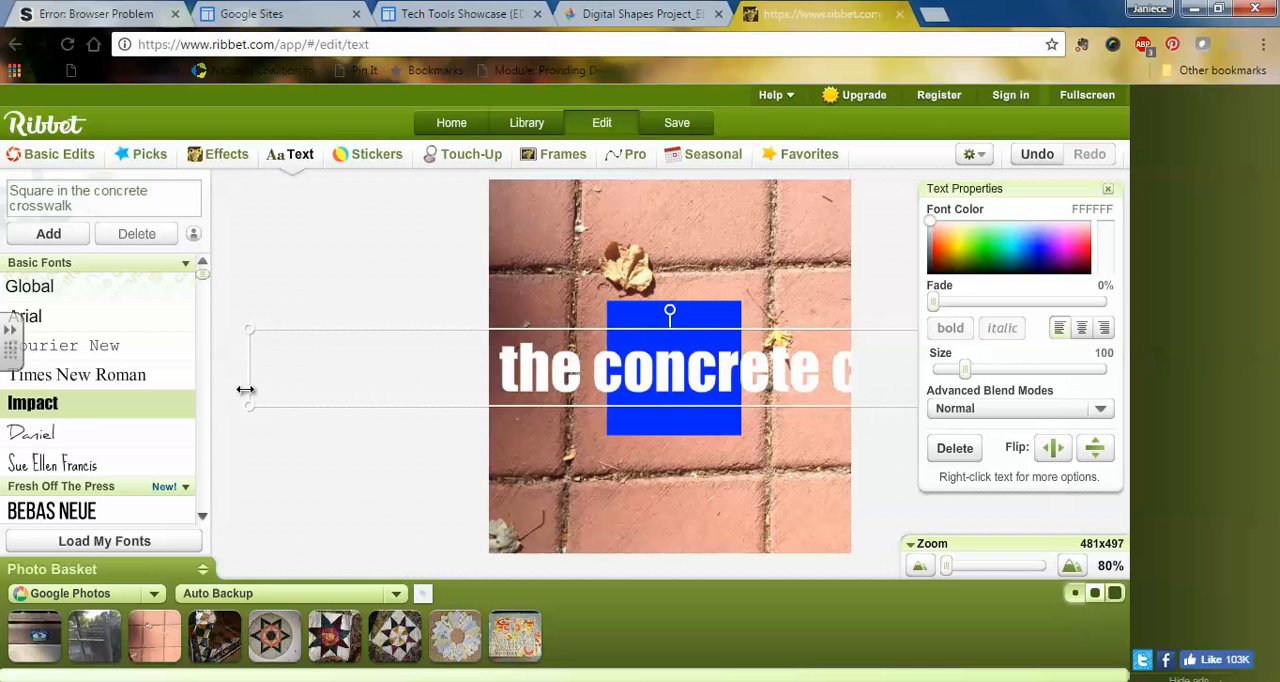
Step: Reduce the caption text to size 36 and place it centred just below the blue square
drag(249, 419, 346, 372)
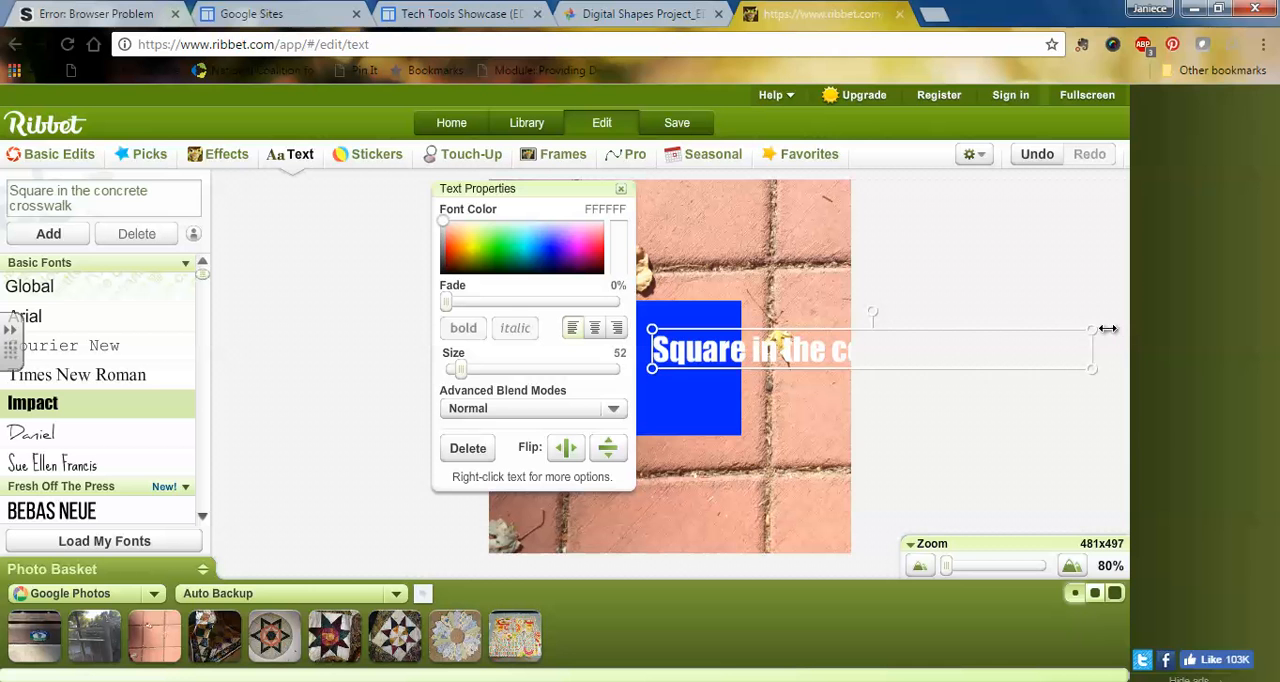
drag(1097, 349, 847, 353)
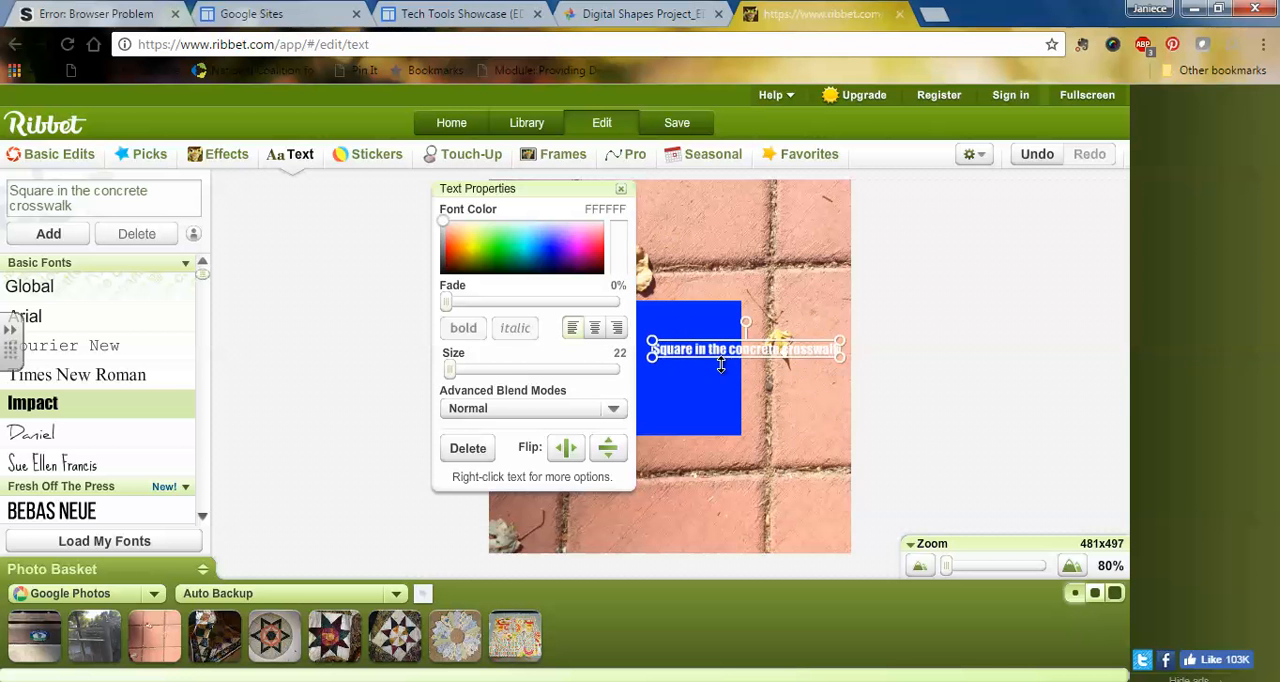
drag(721, 355, 651, 447)
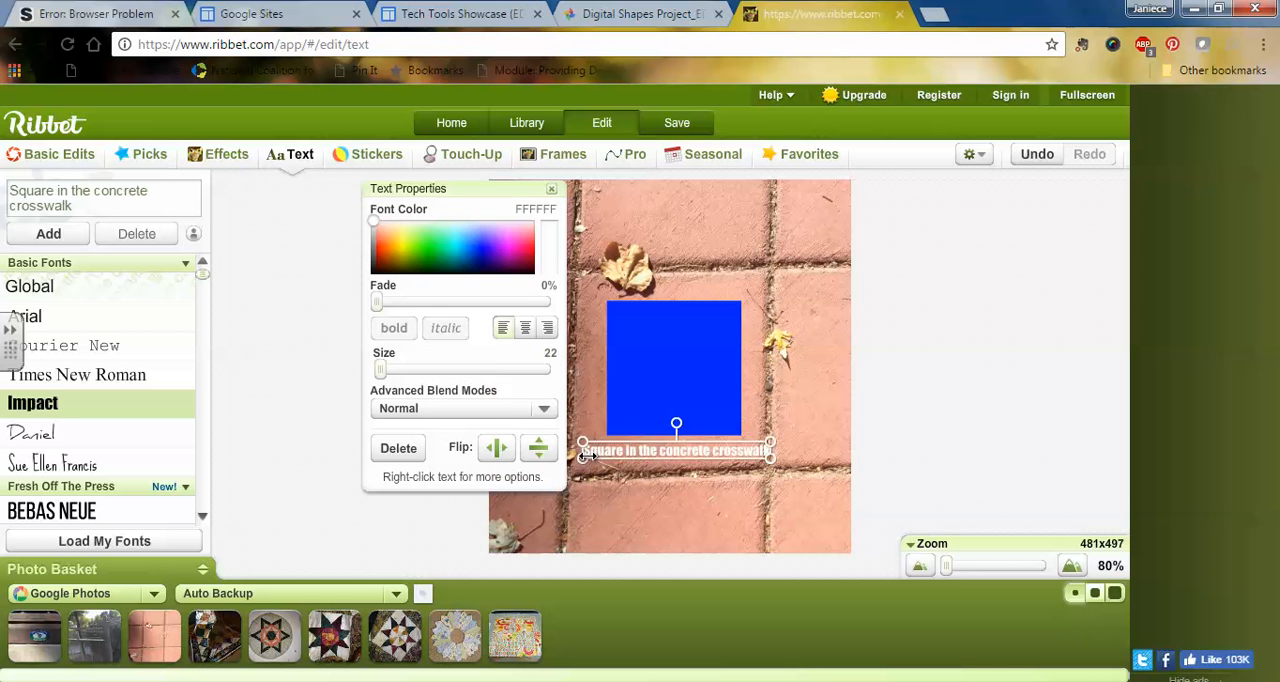
drag(582, 458, 511, 463)
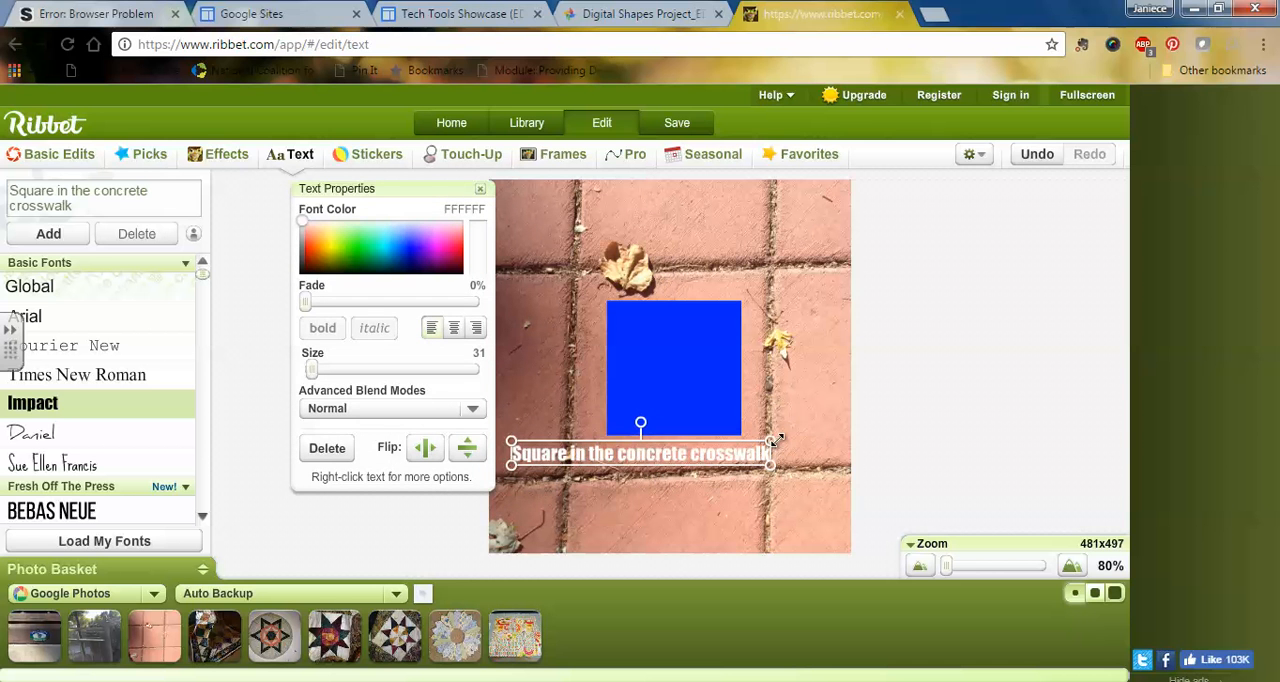
drag(773, 441, 821, 411)
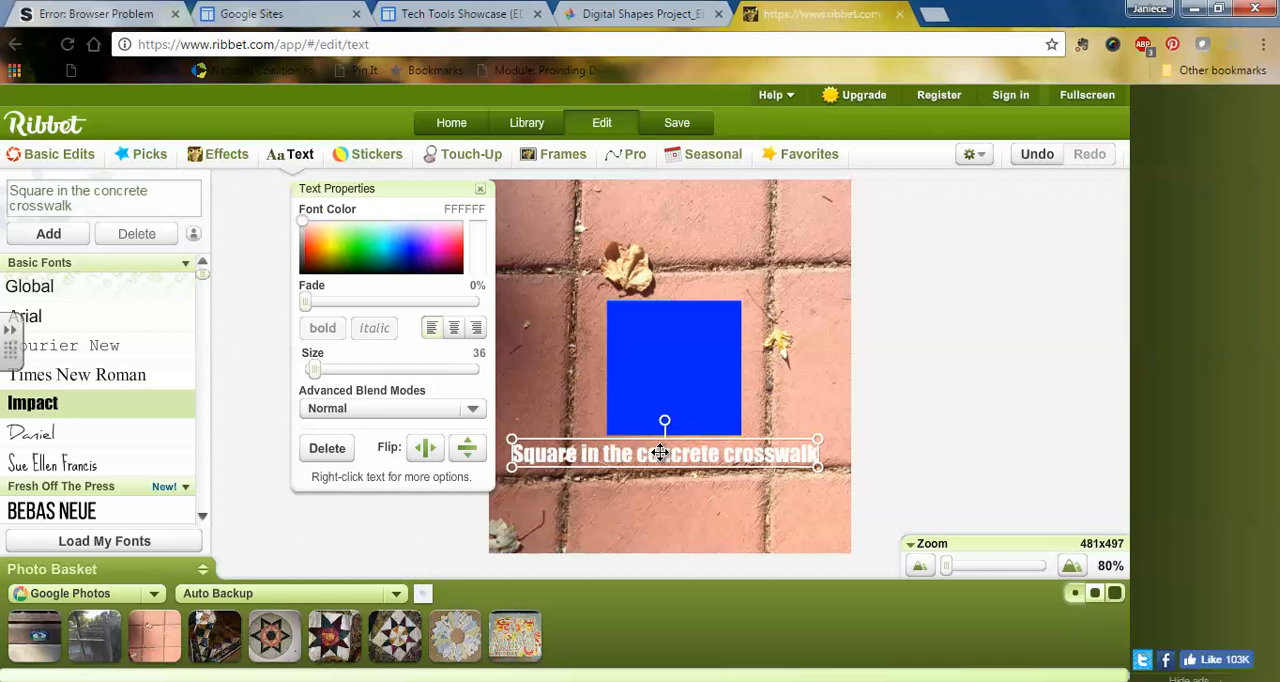
drag(660, 452, 667, 453)
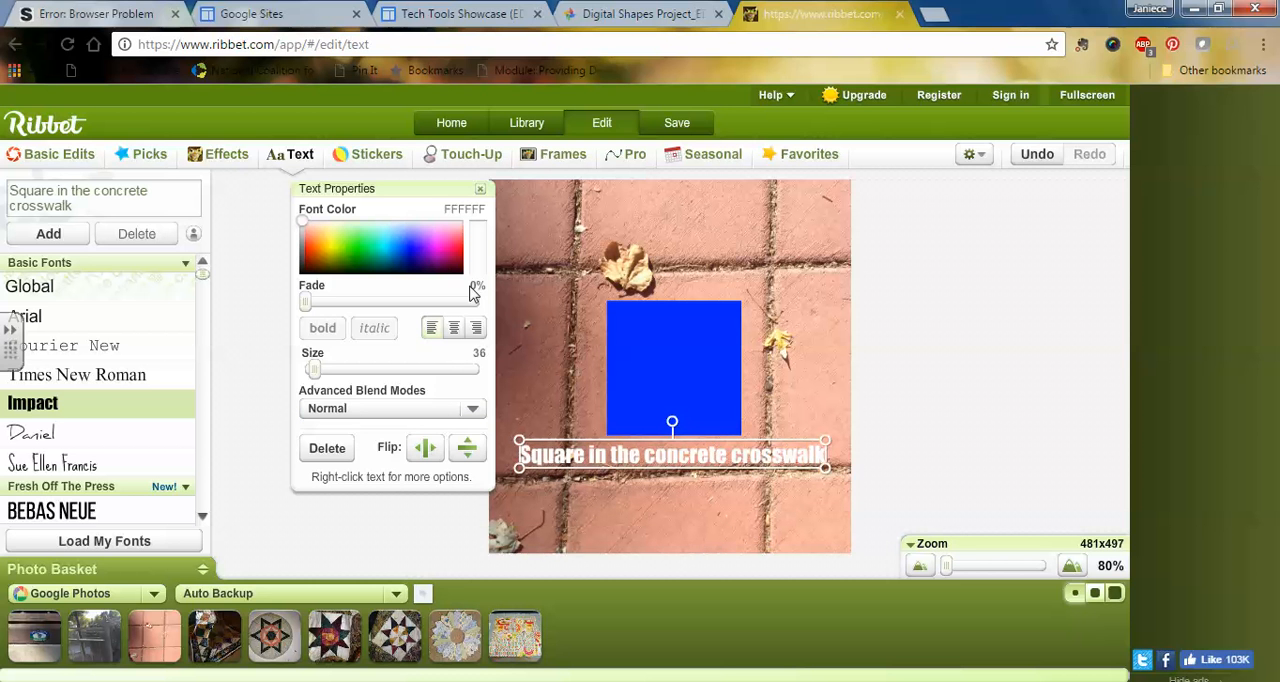
Step: Colour the caption text blue-violet (3F1AFF) and move it down onto the lower row of tiles
click(451, 250)
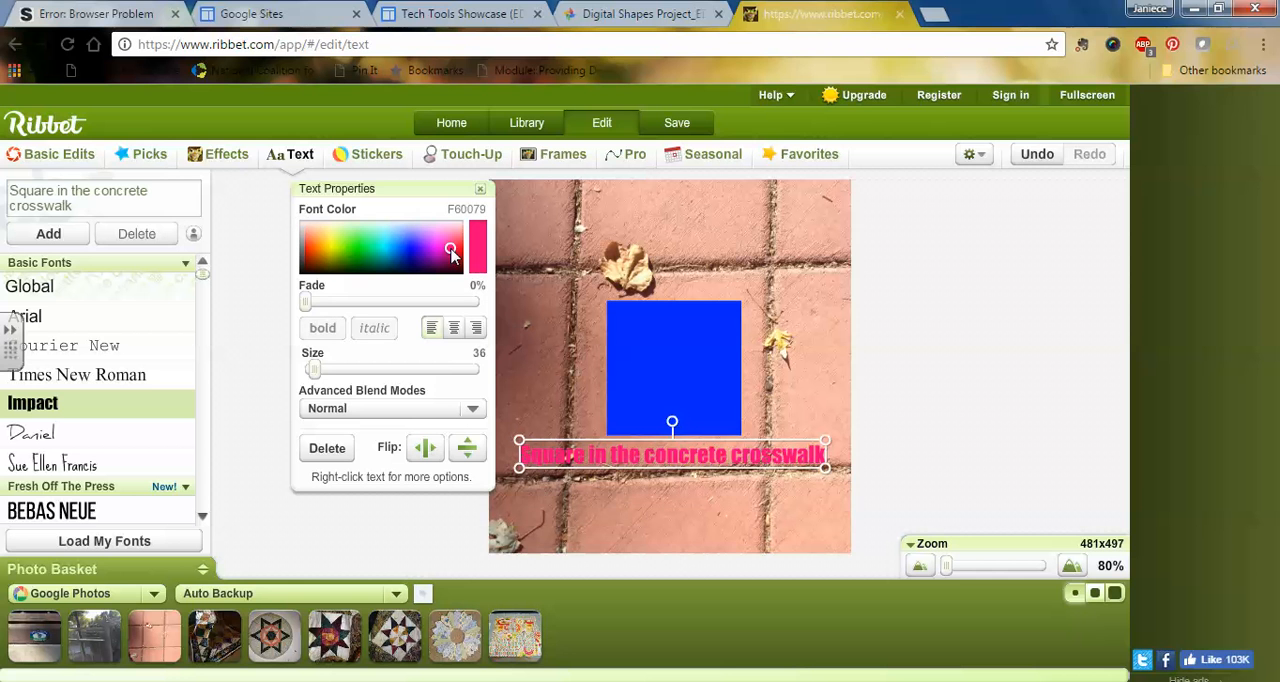
click(362, 251)
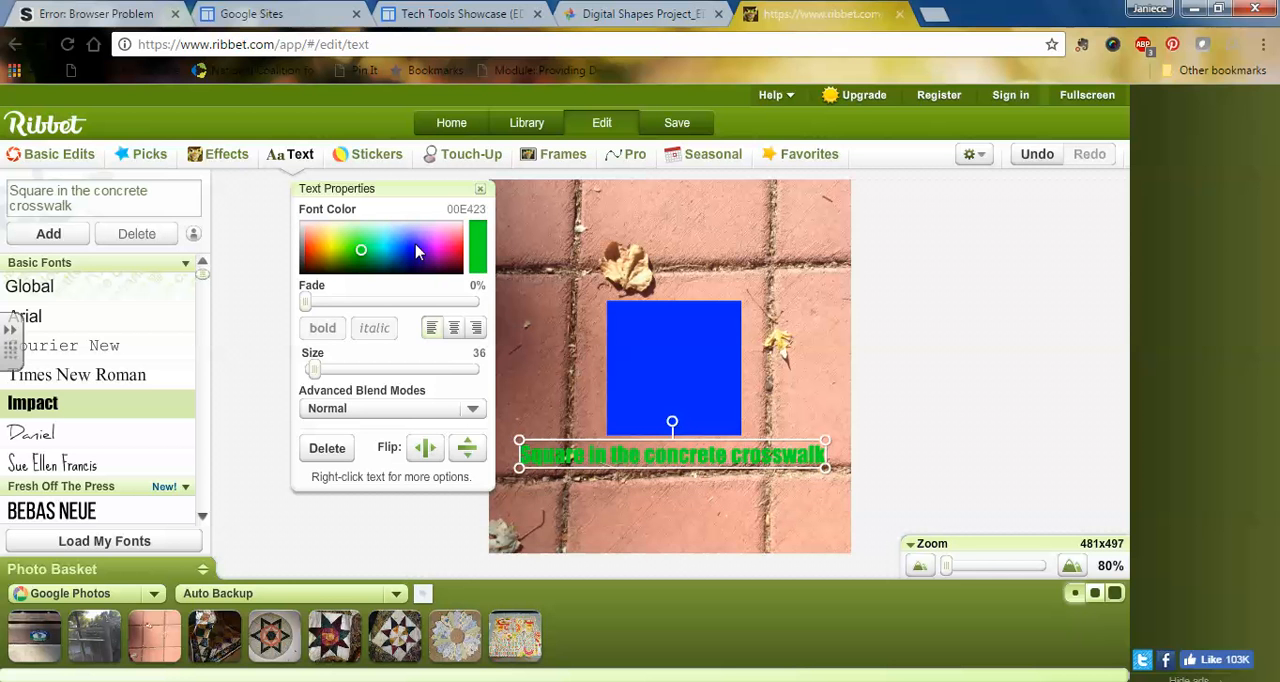
click(416, 247)
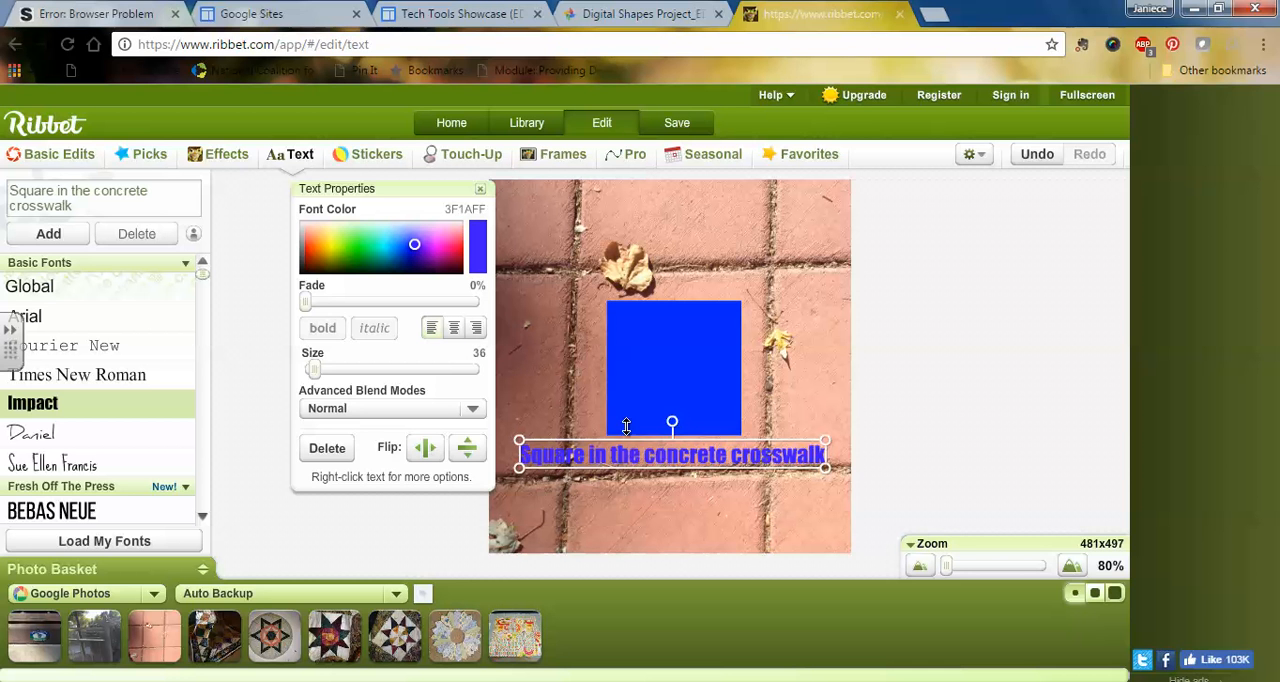
drag(688, 456, 692, 504)
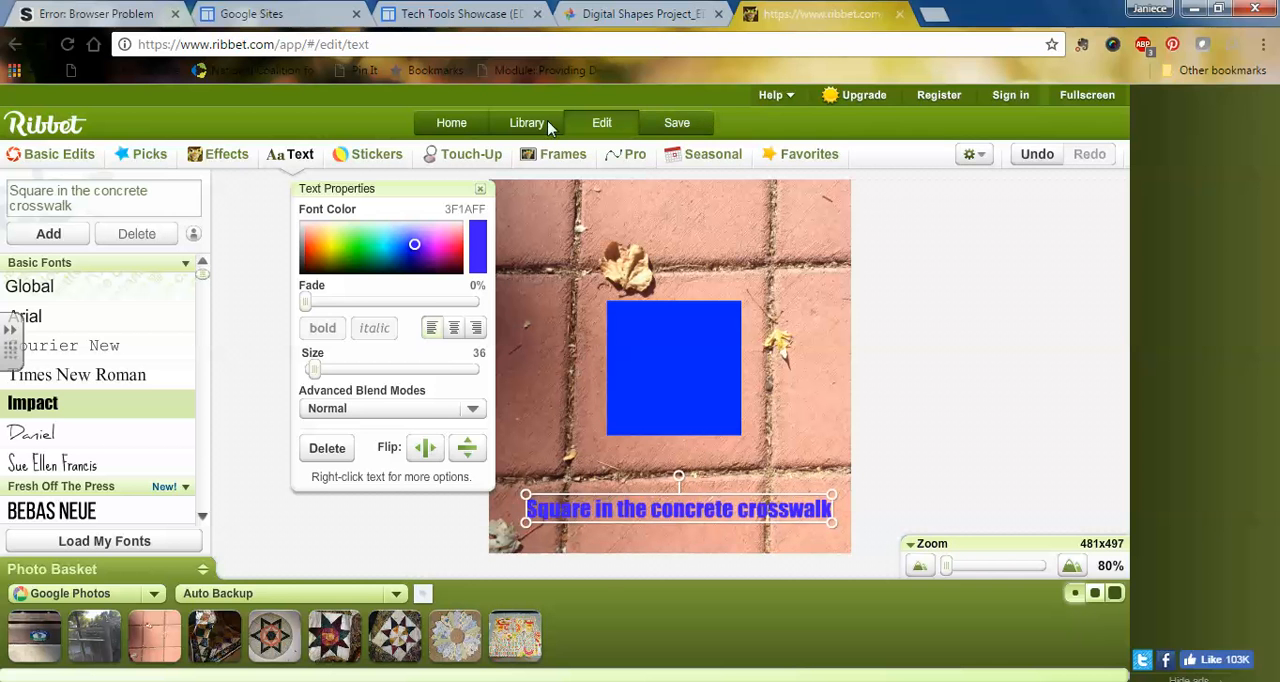
Step: Save the edited photo to the Digital Shapes Project_EDU261 album in Google Photos and close it
click(676, 124)
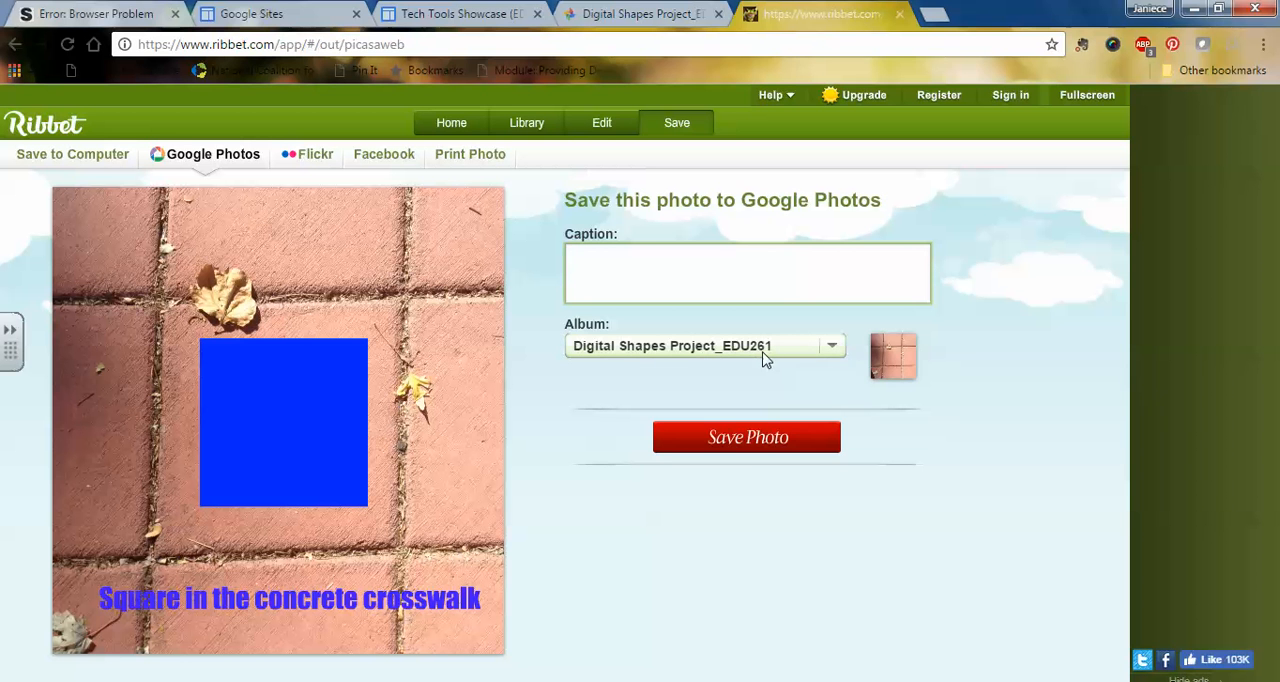
click(757, 447)
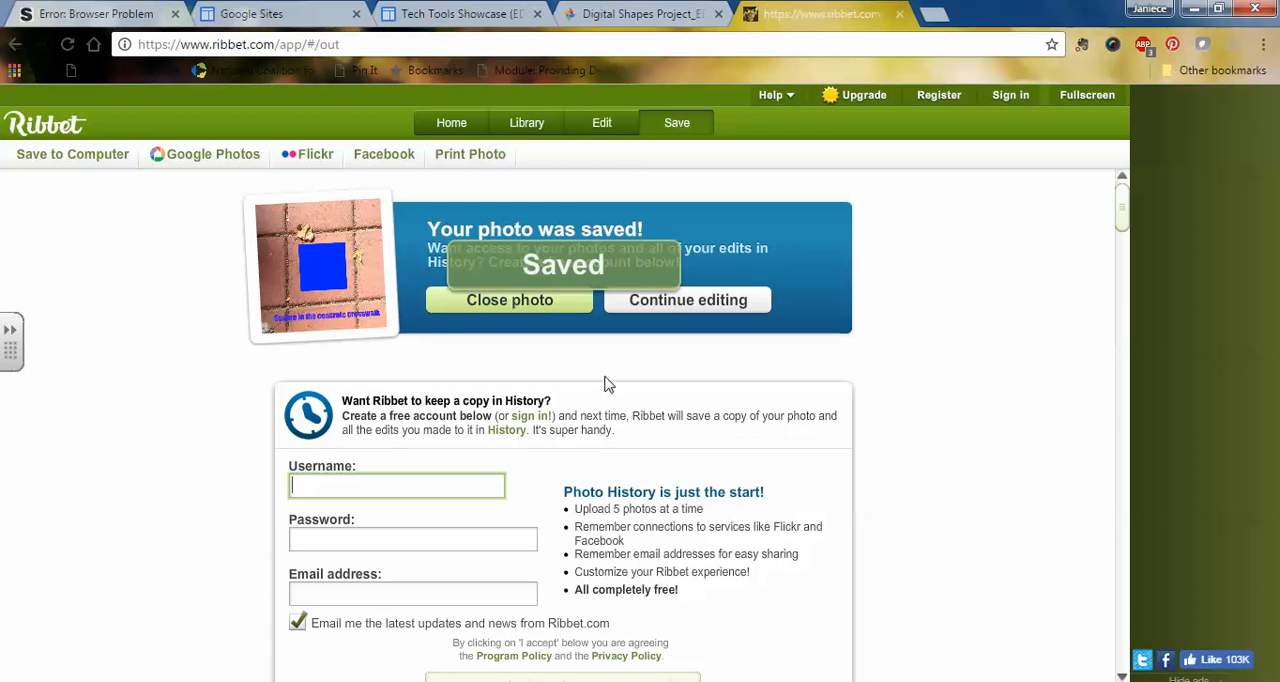
click(515, 303)
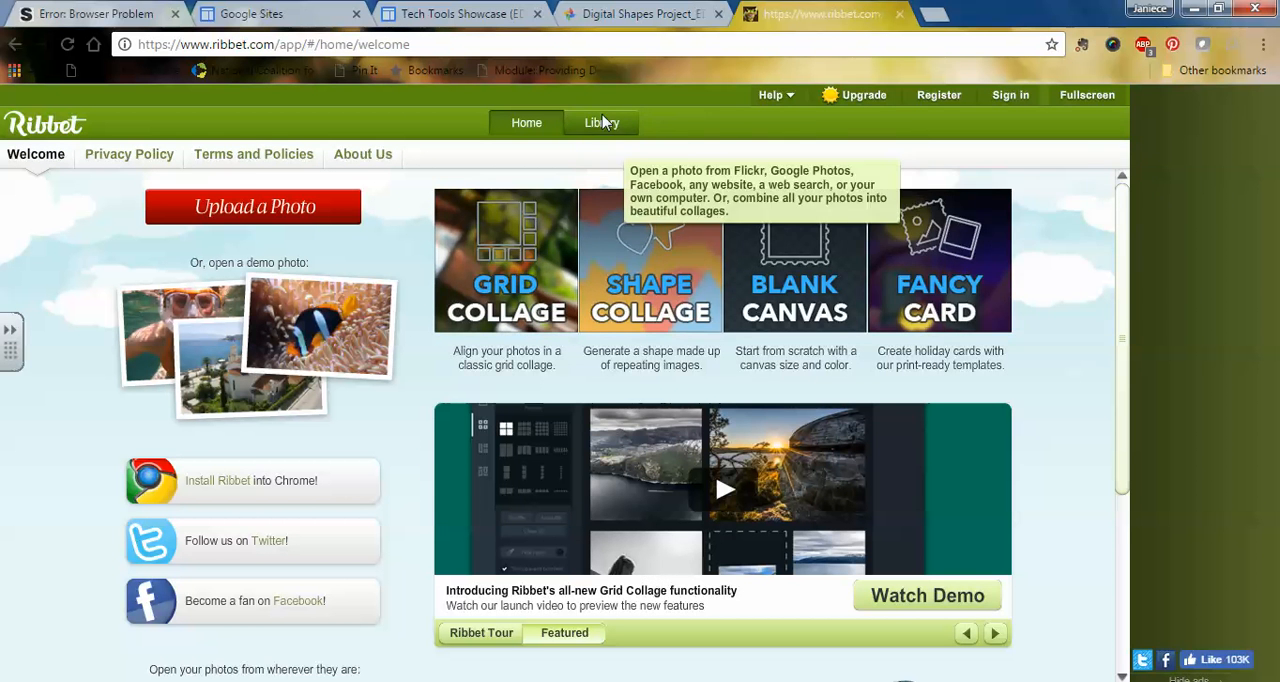
Step: Open the fence photo from the Digital Shapes Project_EDU261 album for editing
click(602, 118)
click(302, 344)
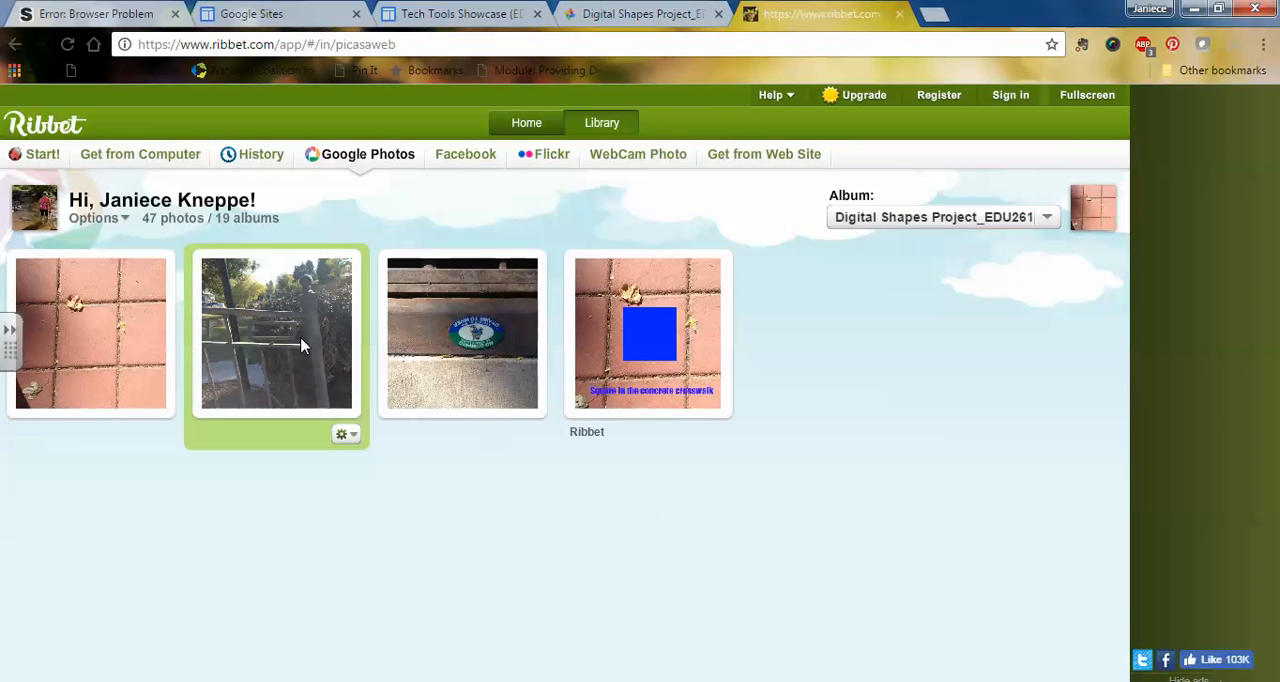
click(350, 436)
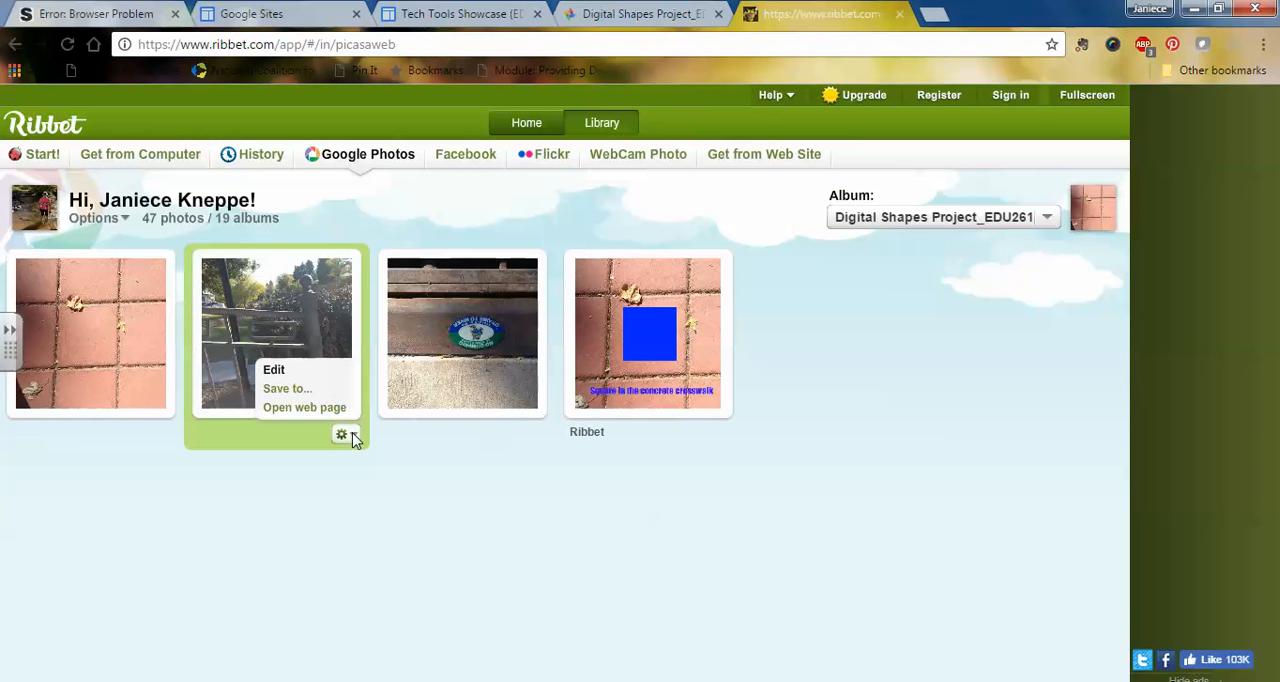
click(279, 372)
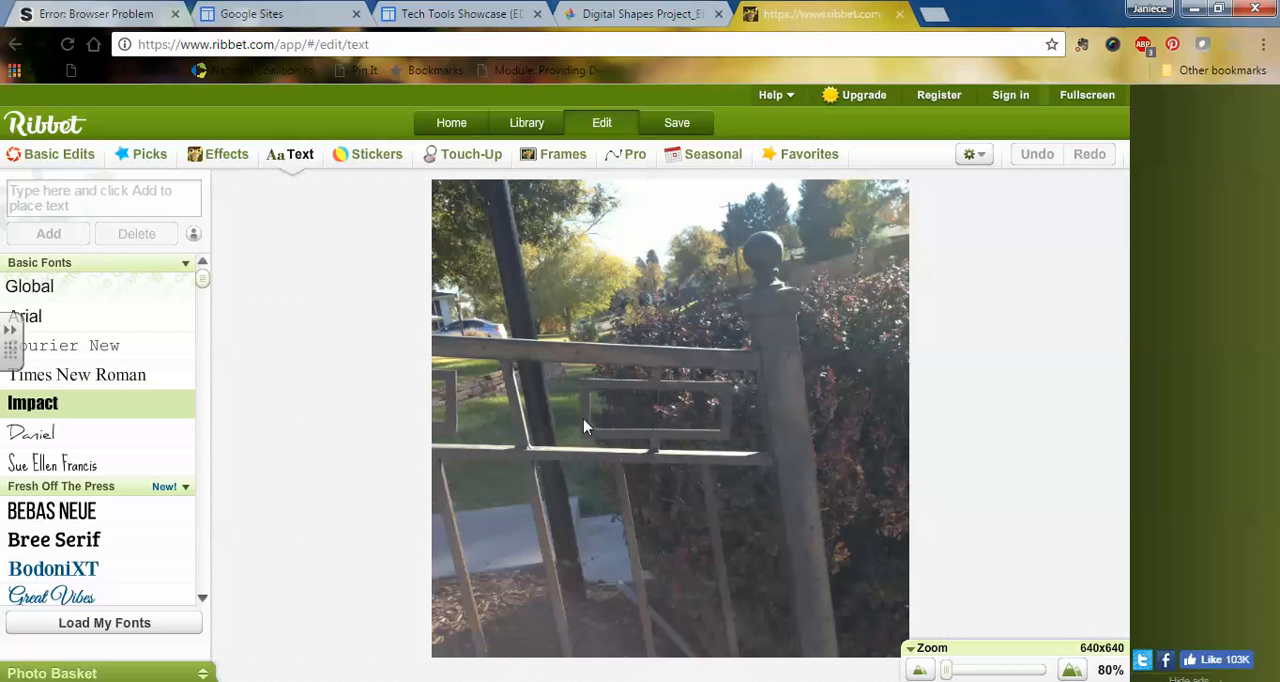
Step: Add a geometric rectangle sticker, fit it inside the fence's rectangular opening and colour it orange (F66800)
click(376, 158)
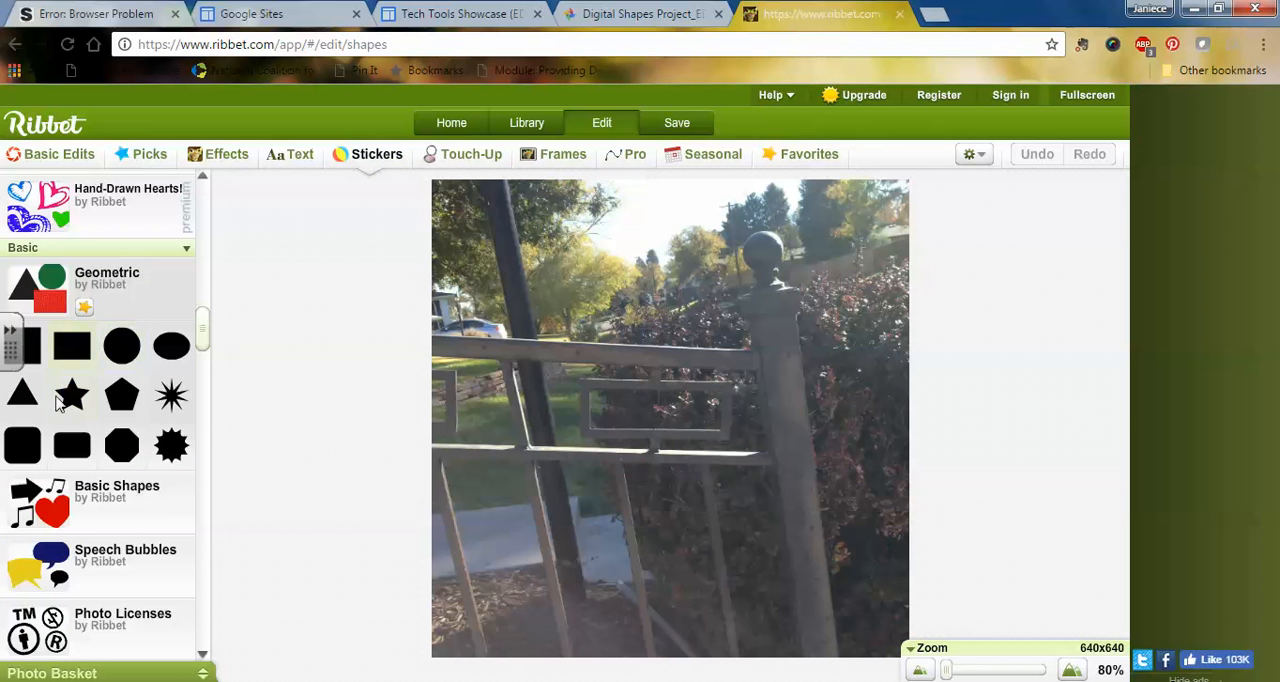
click(70, 349)
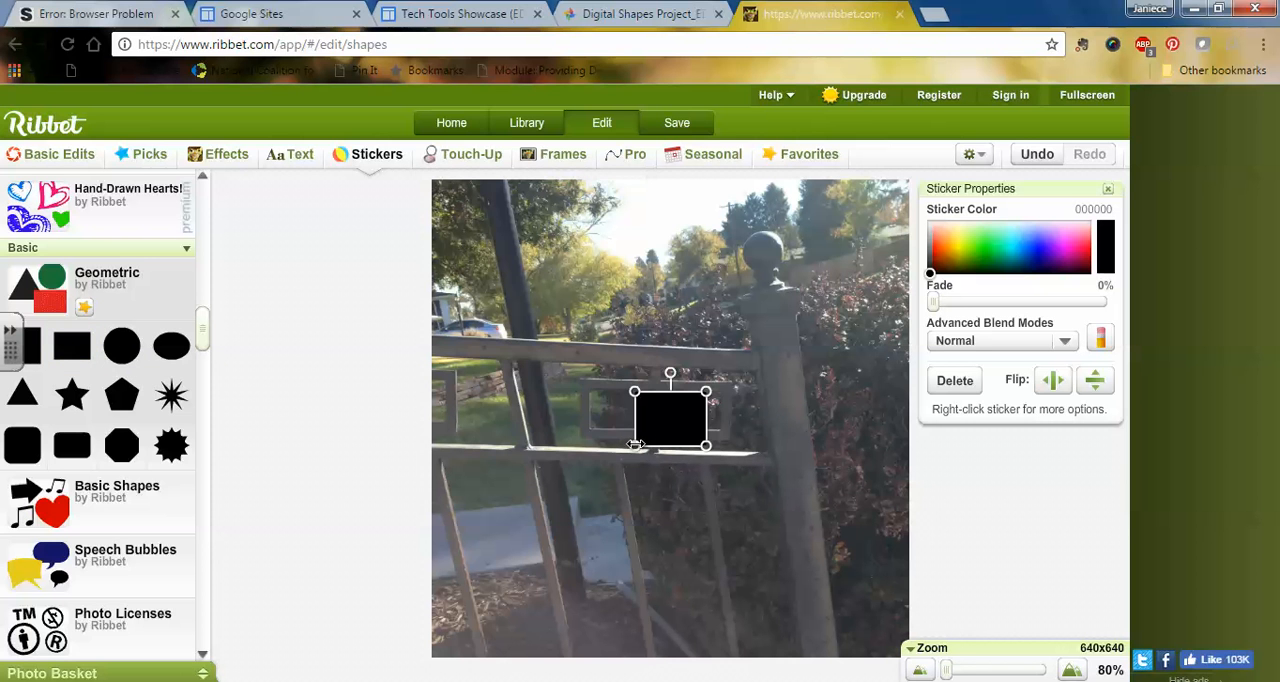
drag(670, 448, 671, 421)
drag(672, 393, 603, 405)
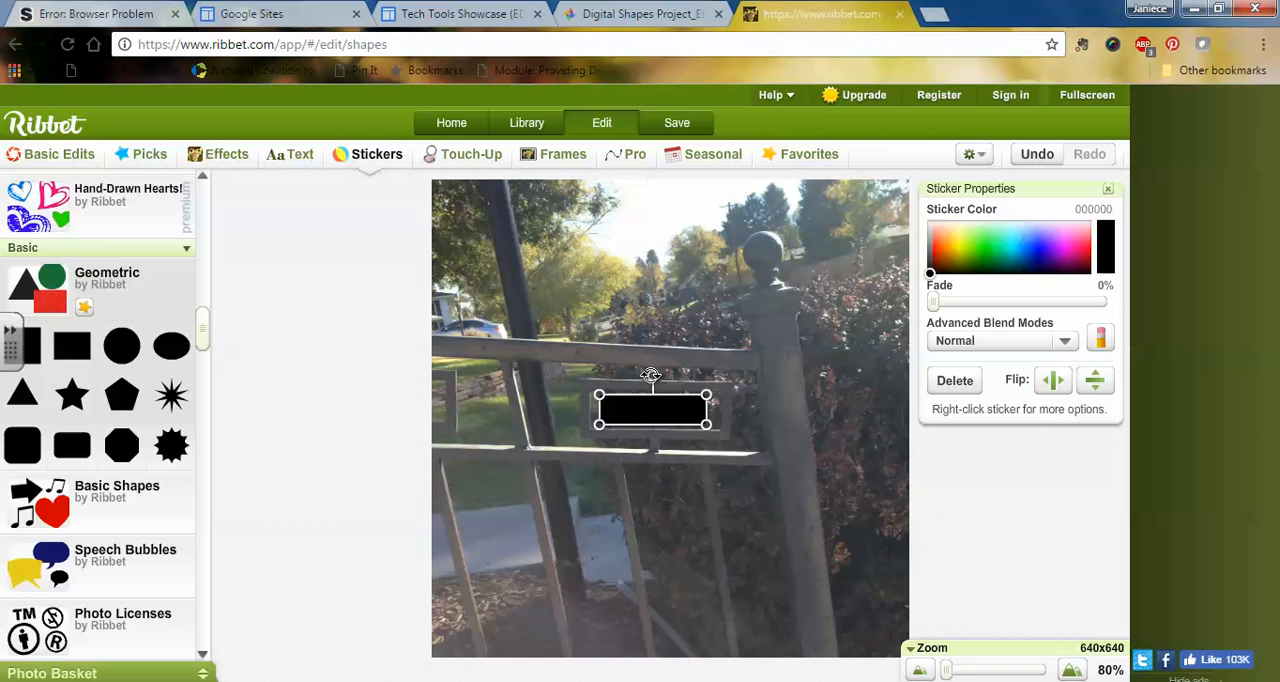
drag(651, 375, 667, 411)
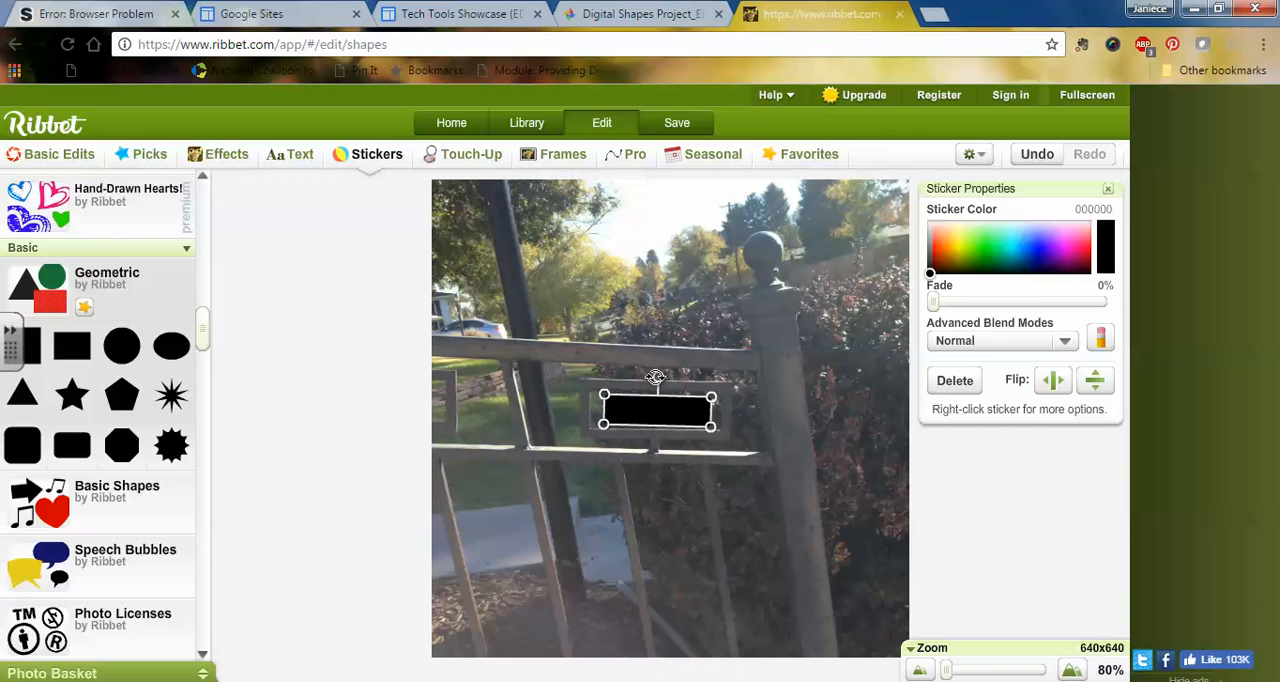
mouse_move(656, 379)
mouse_down()
mouse_move(666, 376)
mouse_move(652, 389)
mouse_move(689, 384)
mouse_move(657, 381)
mouse_up()
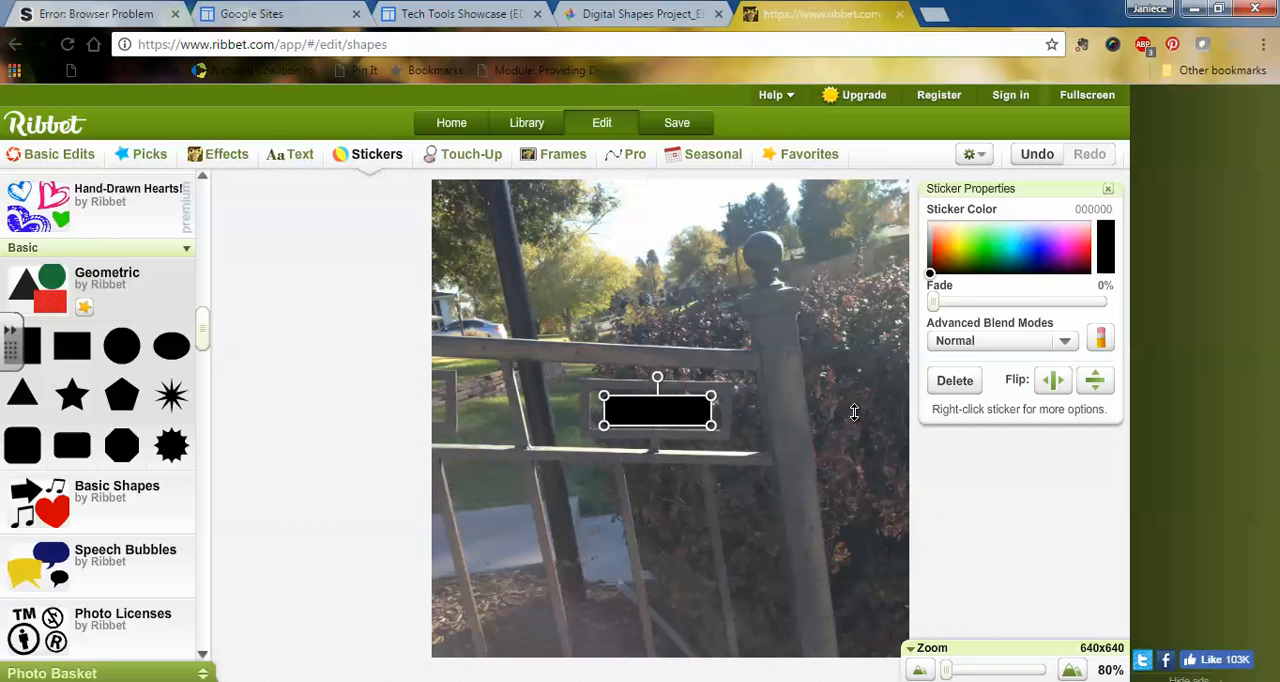
click(943, 250)
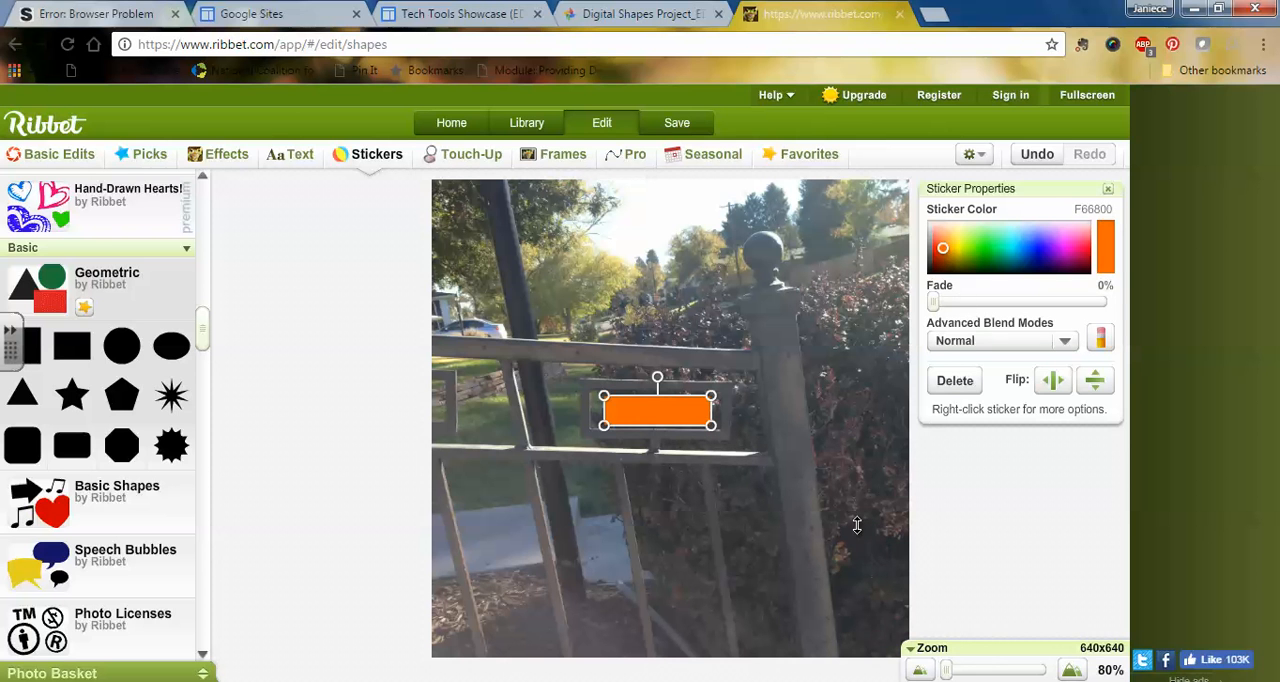
Step: Add the caption "Rectangle in wrought iron railing" at size 46, placed just below the orange rectangle
click(289, 154)
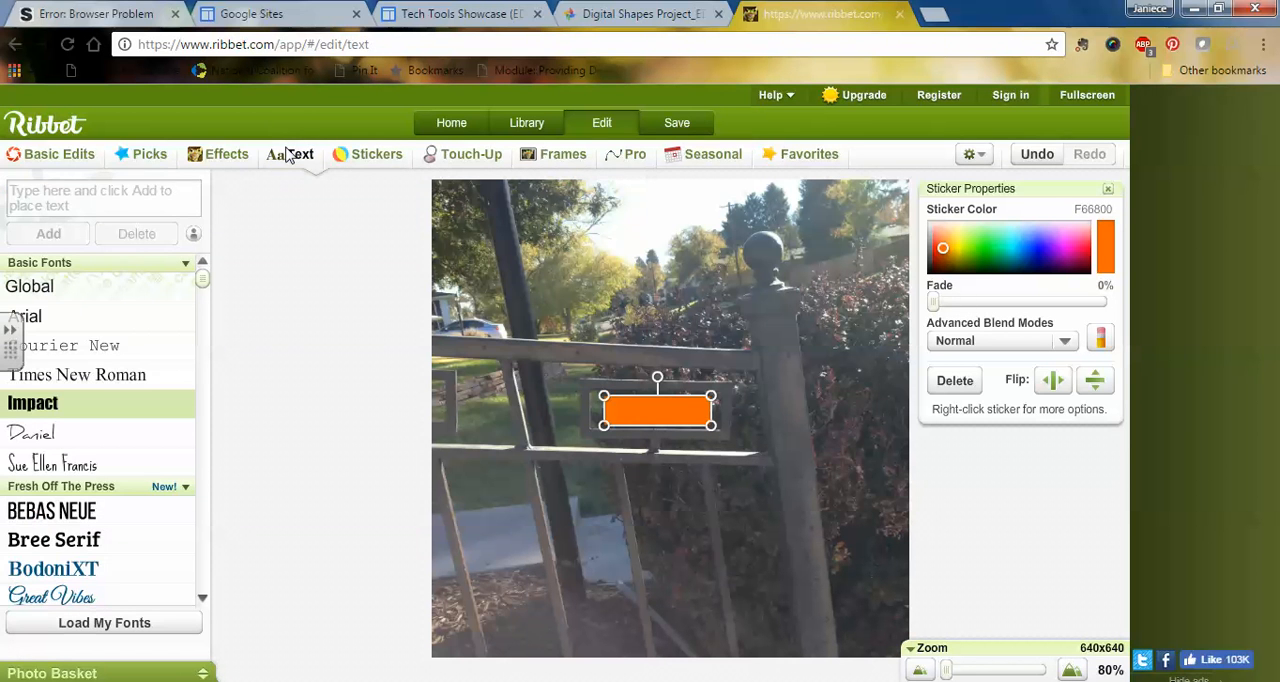
click(128, 194)
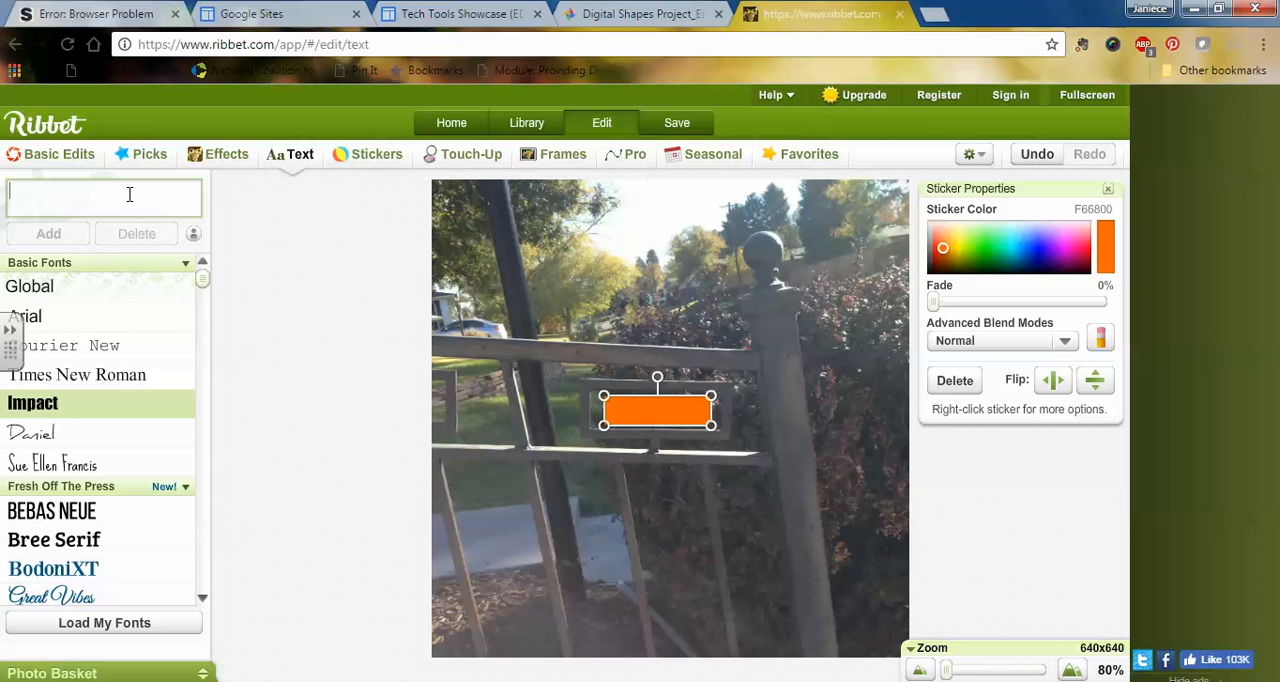
text(REctangle in wrought iron rai)
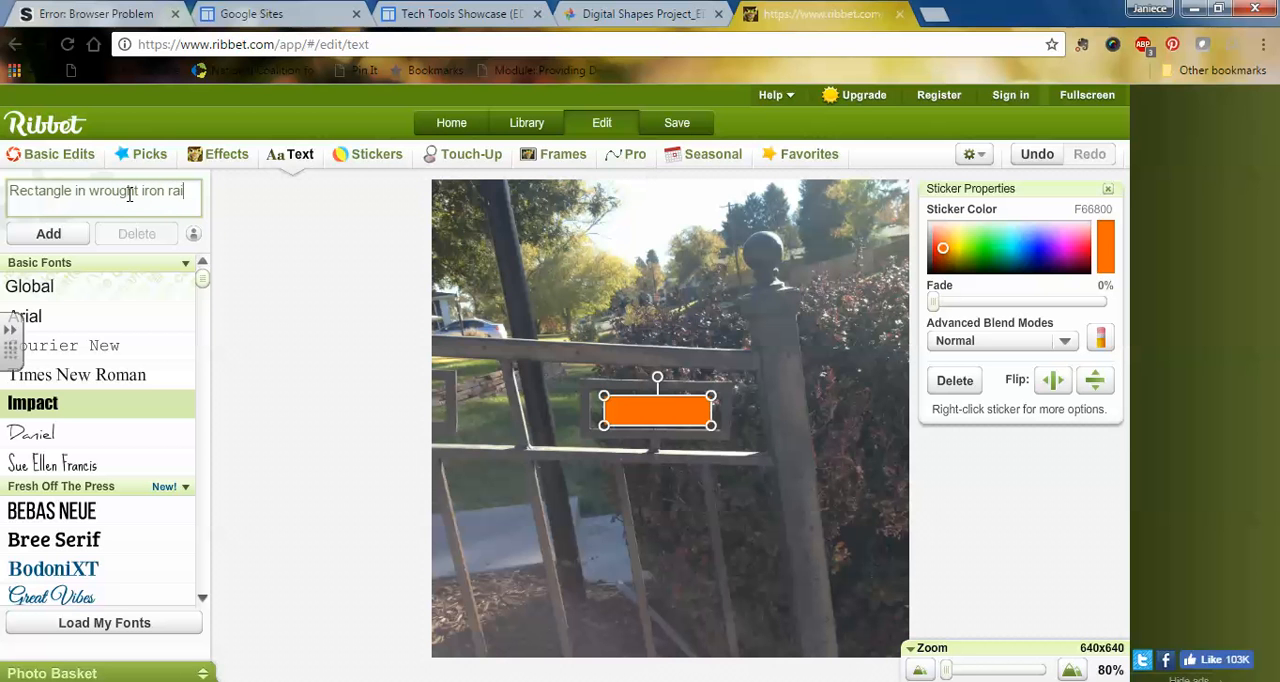
text(g)
click(70, 235)
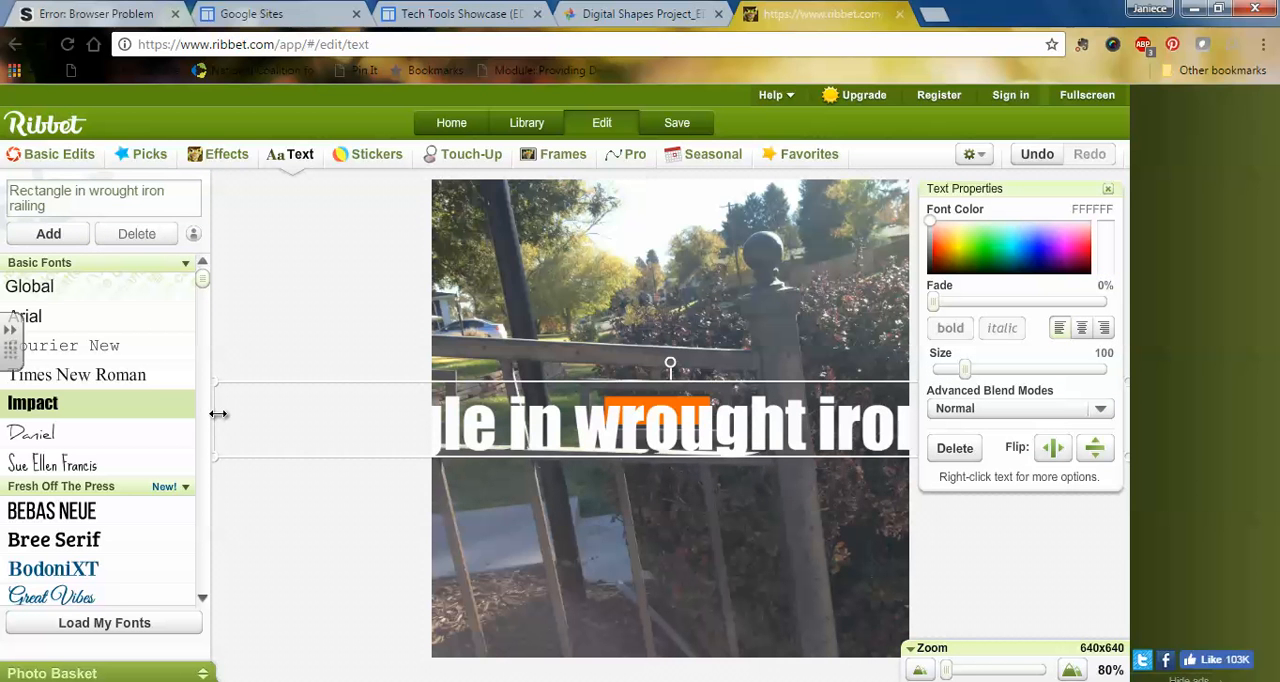
drag(218, 413, 708, 432)
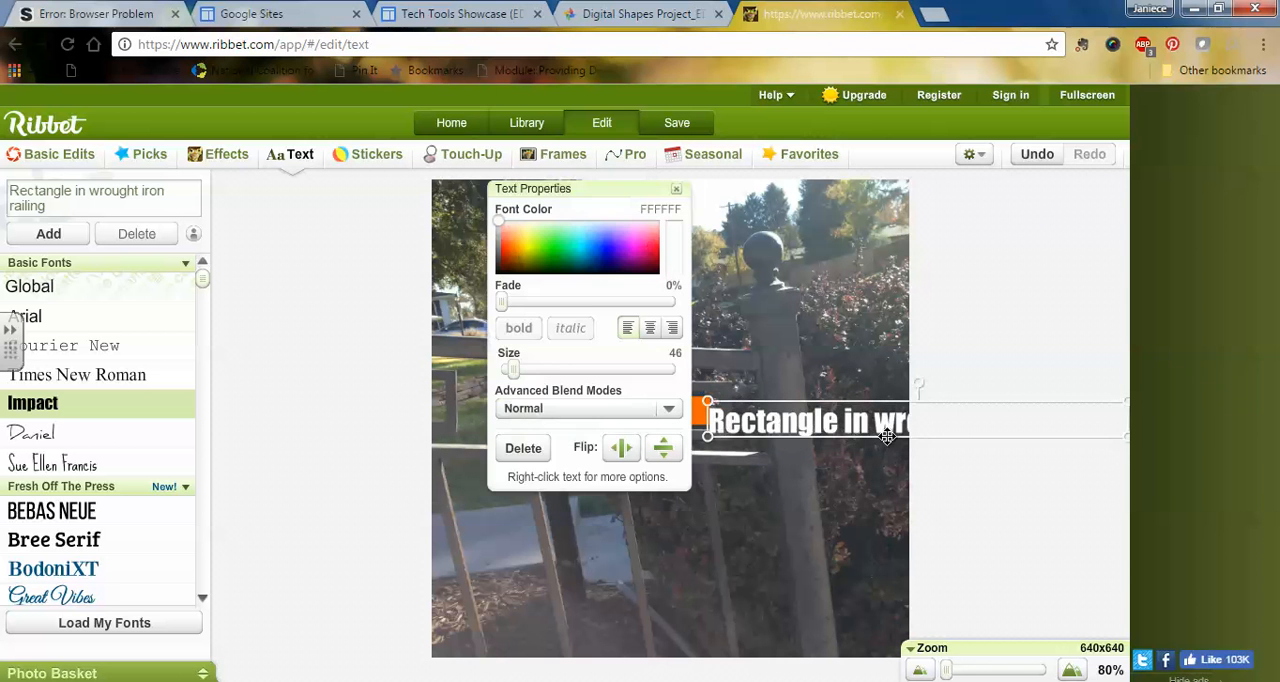
drag(887, 437, 642, 471)
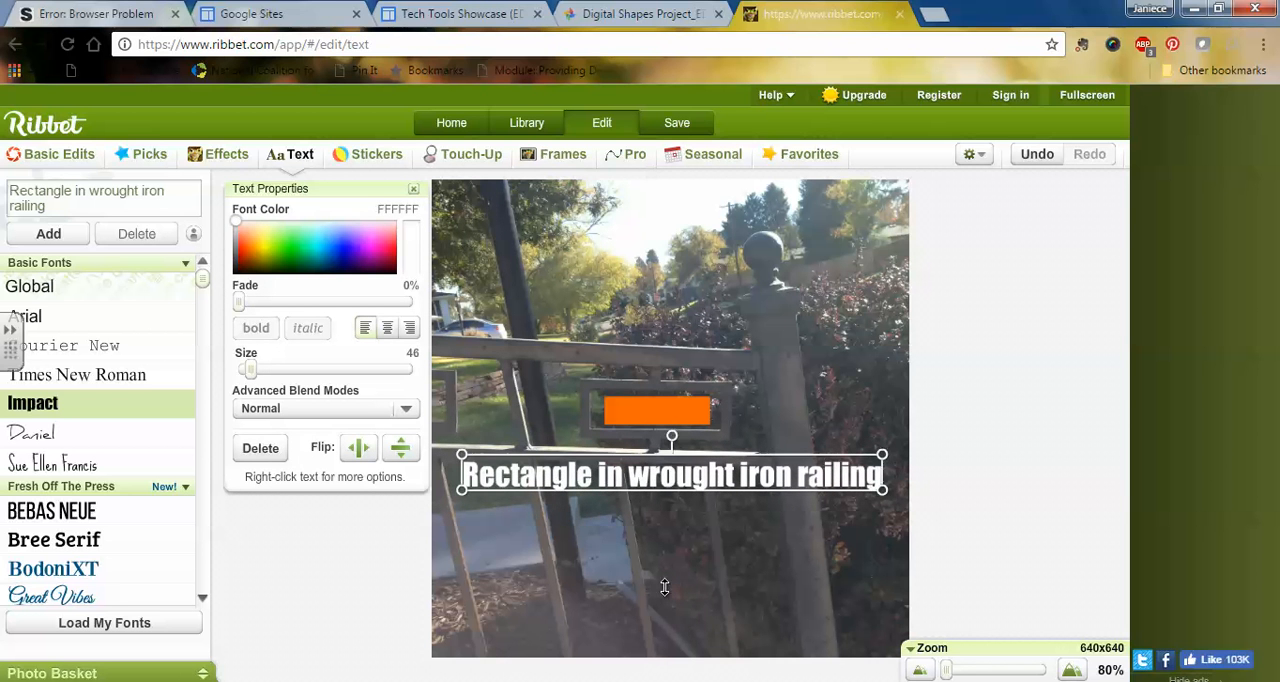
Step: Save the captioned fence photo to the Digital Shapes Project_EDU261 album in Google Photos and close it
click(677, 123)
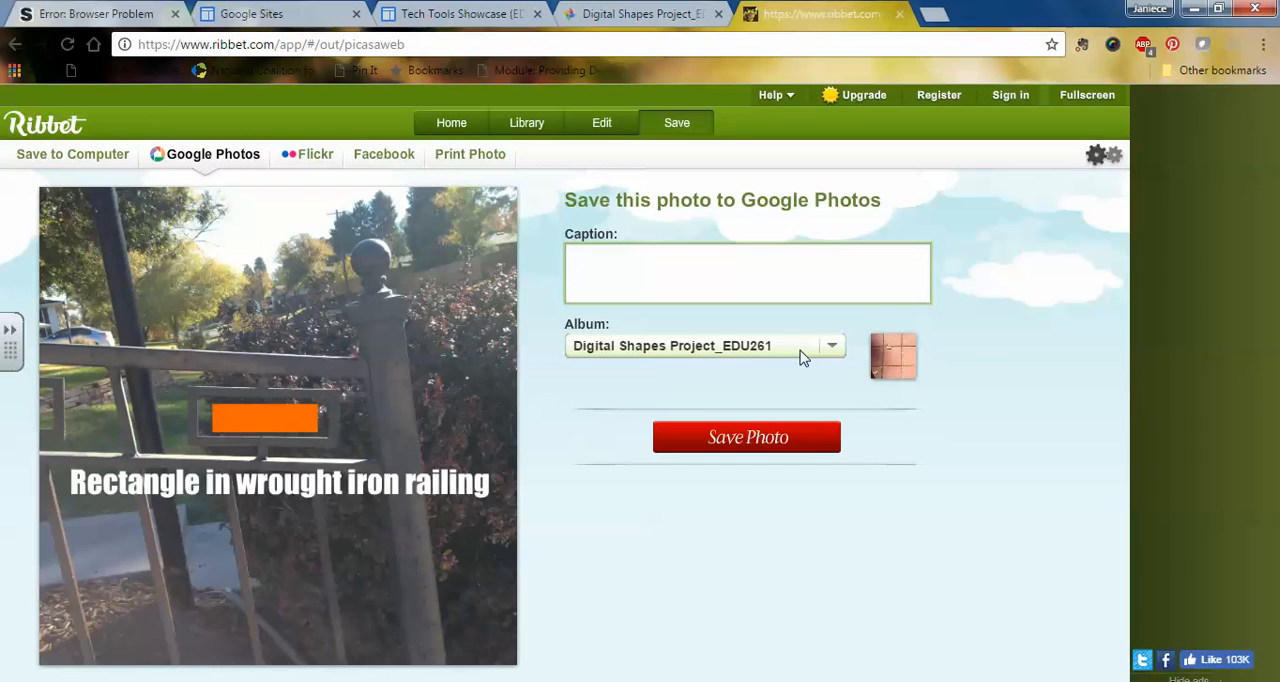
click(757, 438)
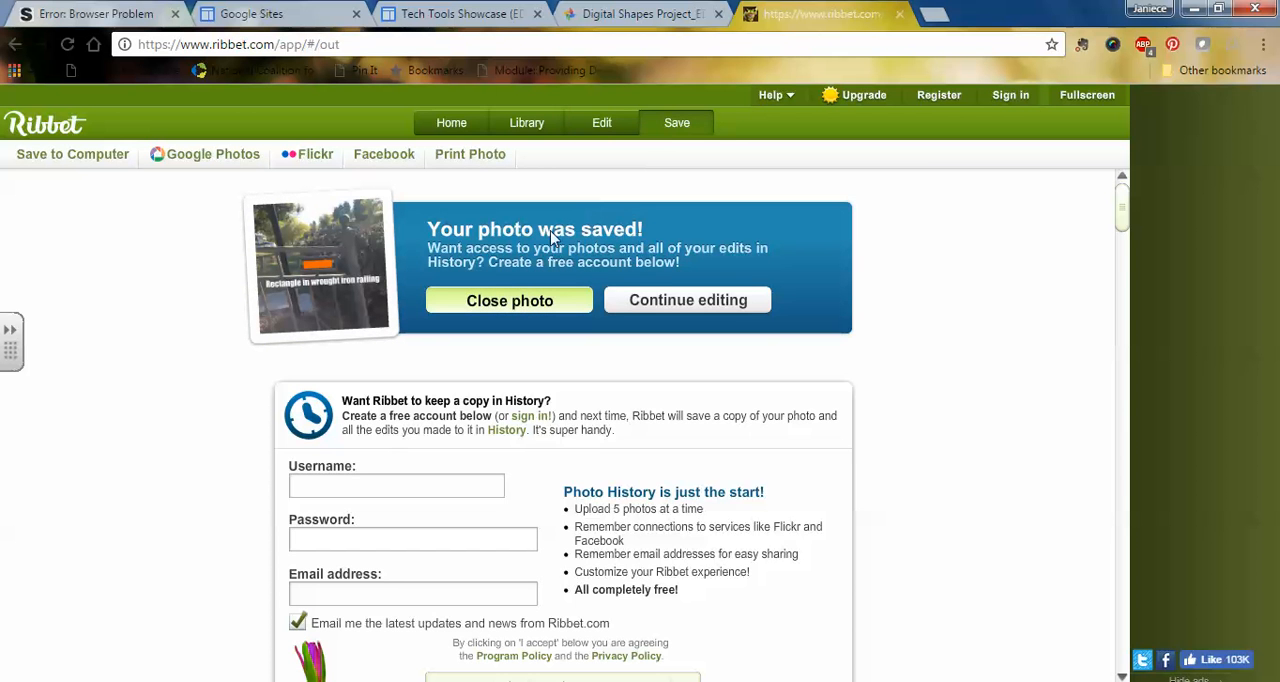
click(518, 302)
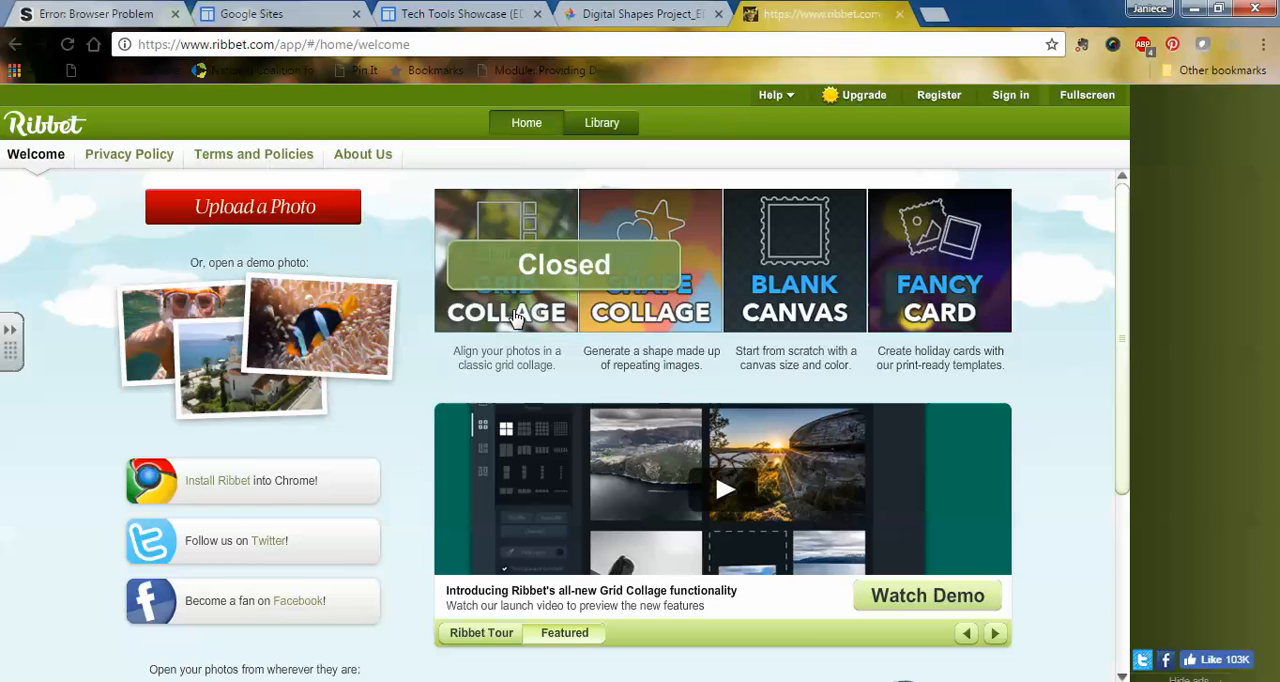
Step: Open the photo of the oval "No Dumping" plaque from the Digital Shapes Project_EDU261 album for editing
click(601, 124)
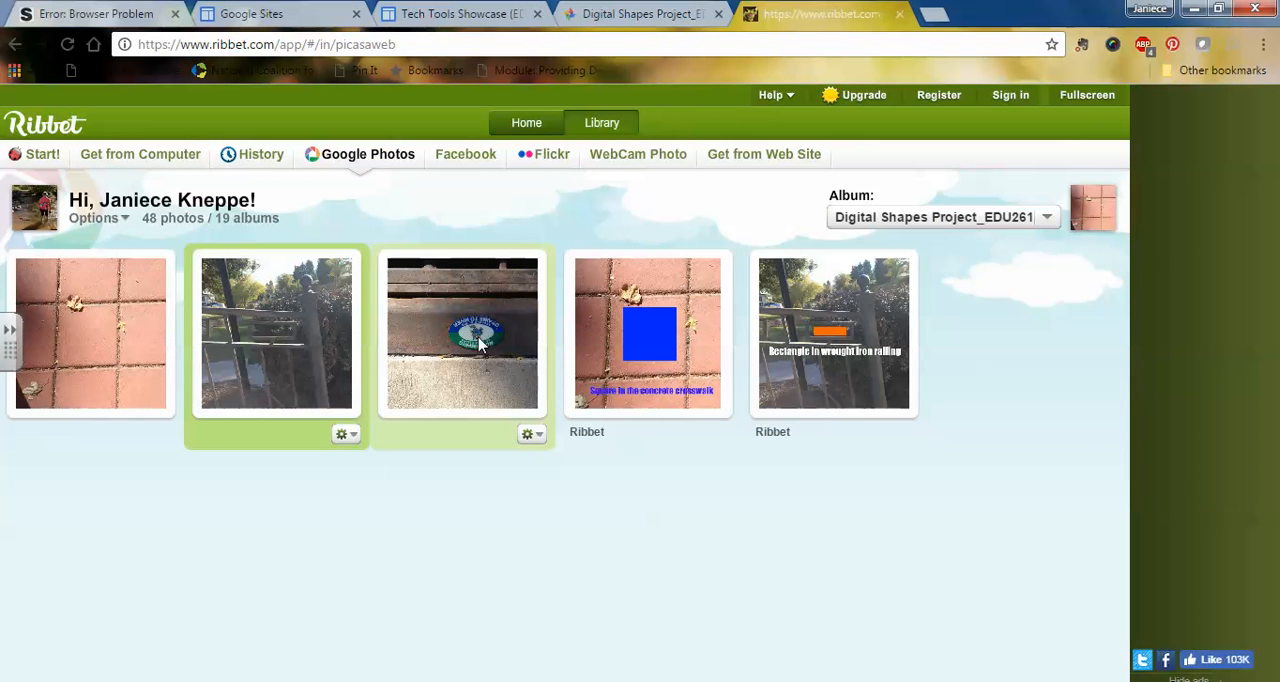
click(529, 434)
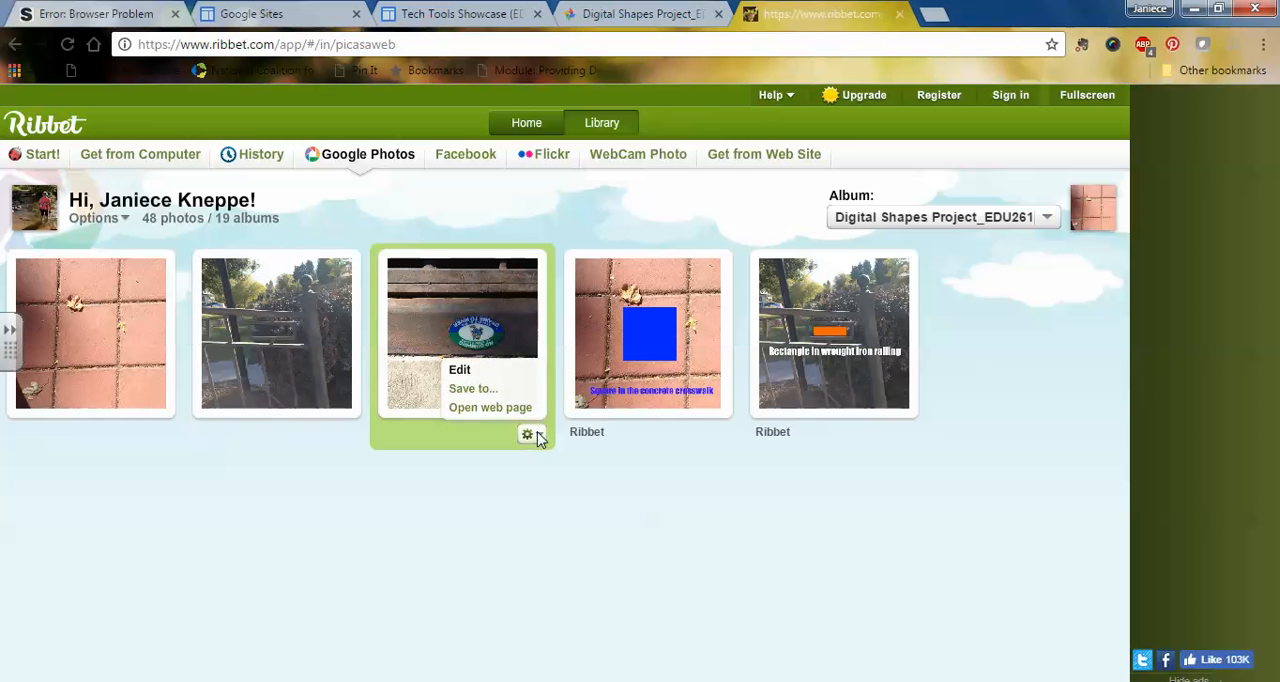
click(459, 370)
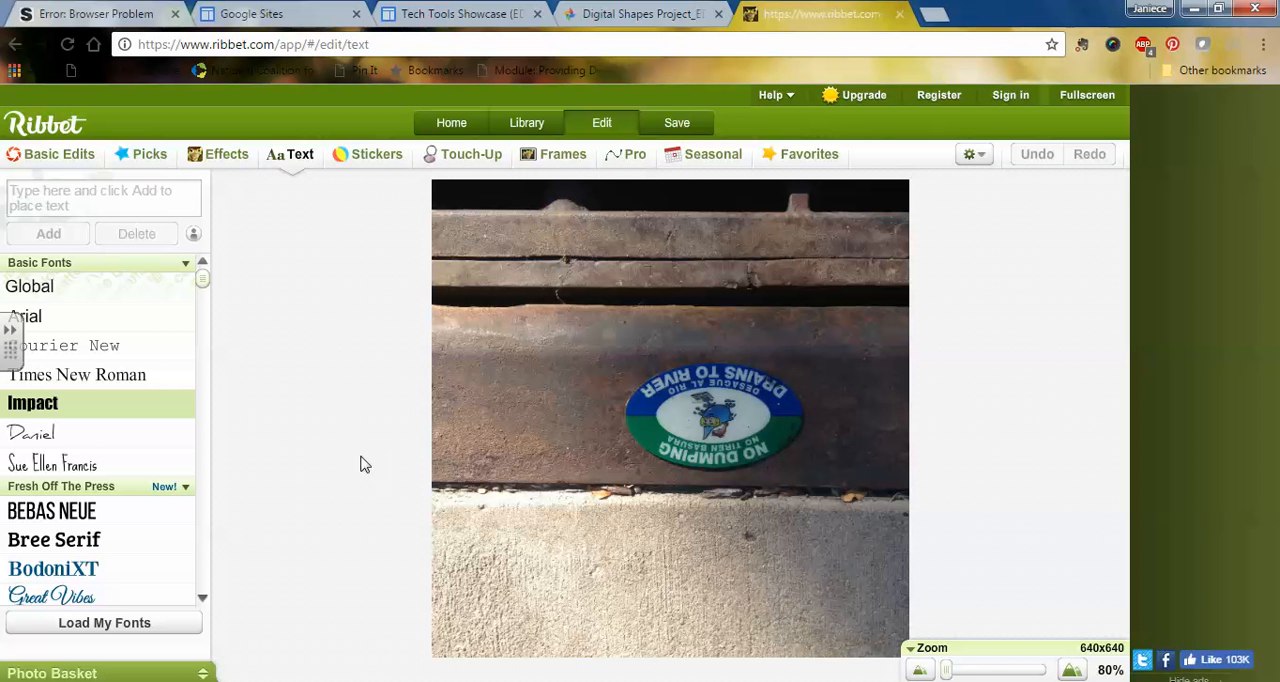
Step: Crop the photo to a 426 x 426 area framed around the oval plaque
click(66, 160)
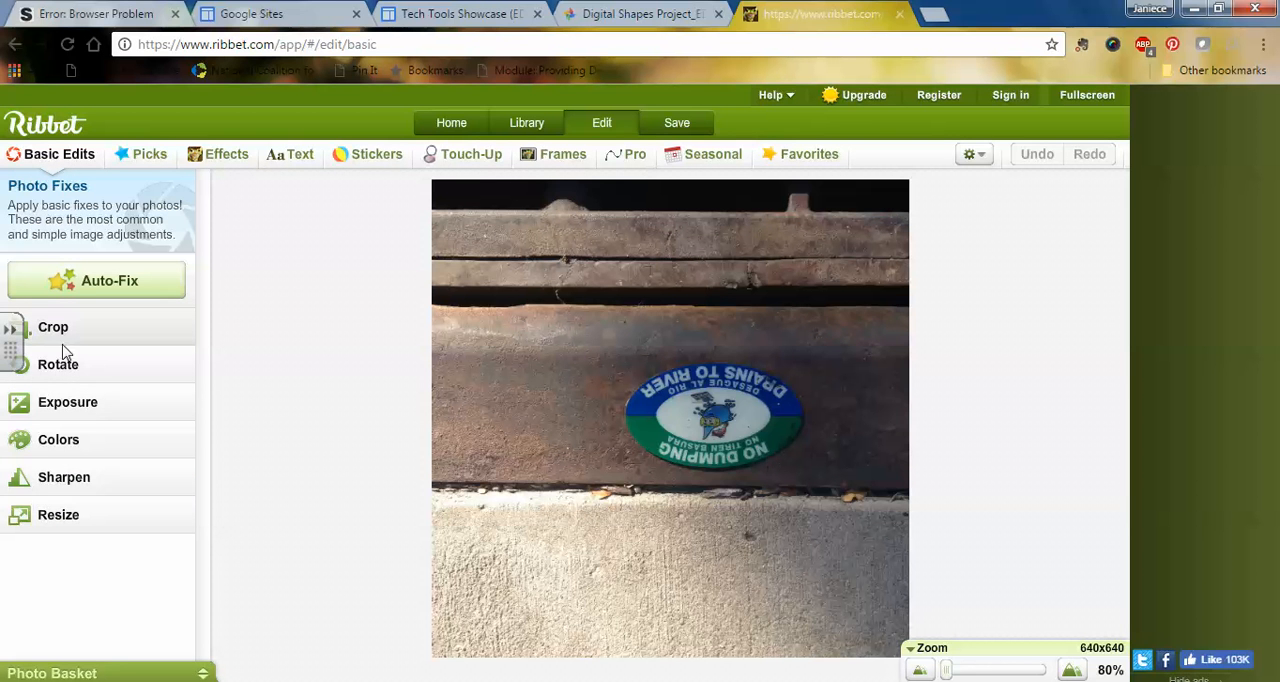
click(62, 341)
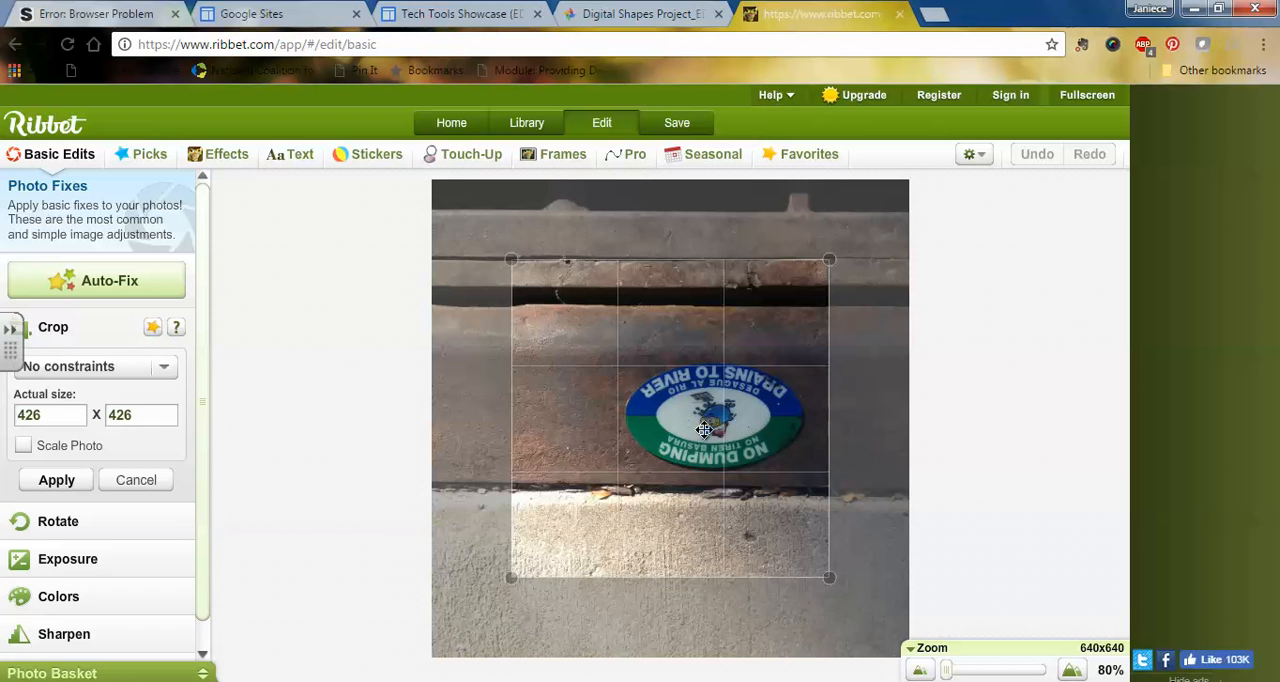
drag(679, 416, 717, 418)
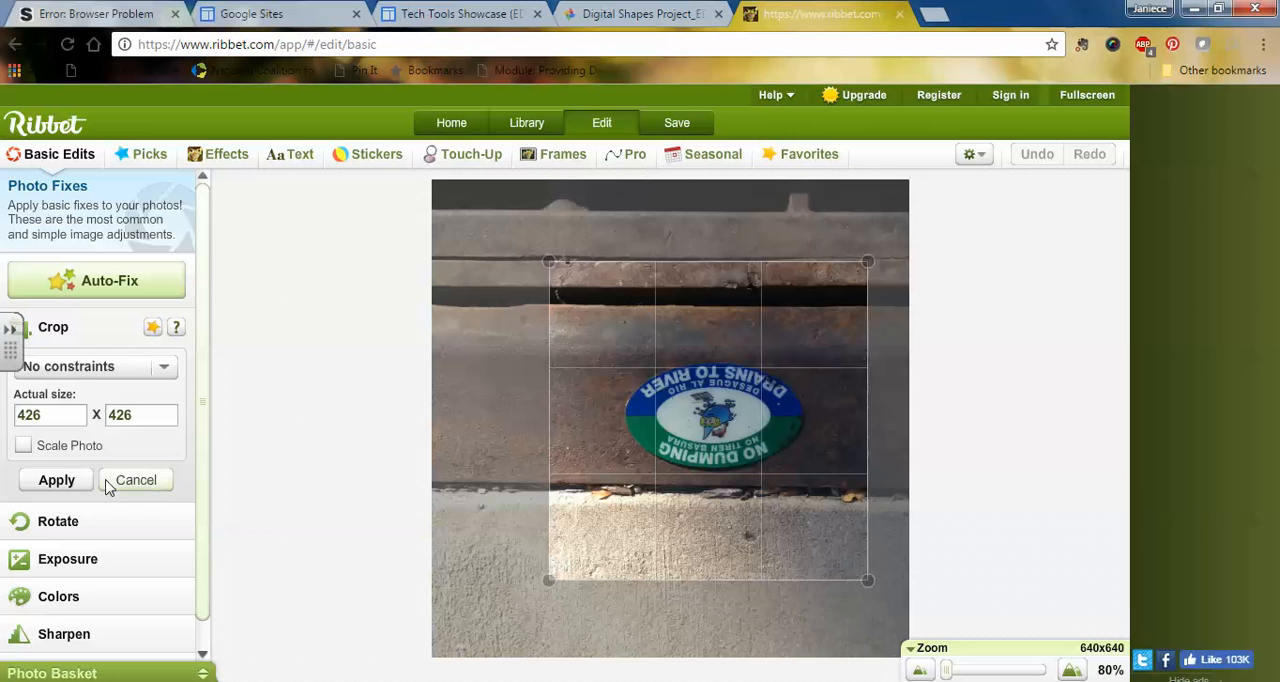
click(70, 482)
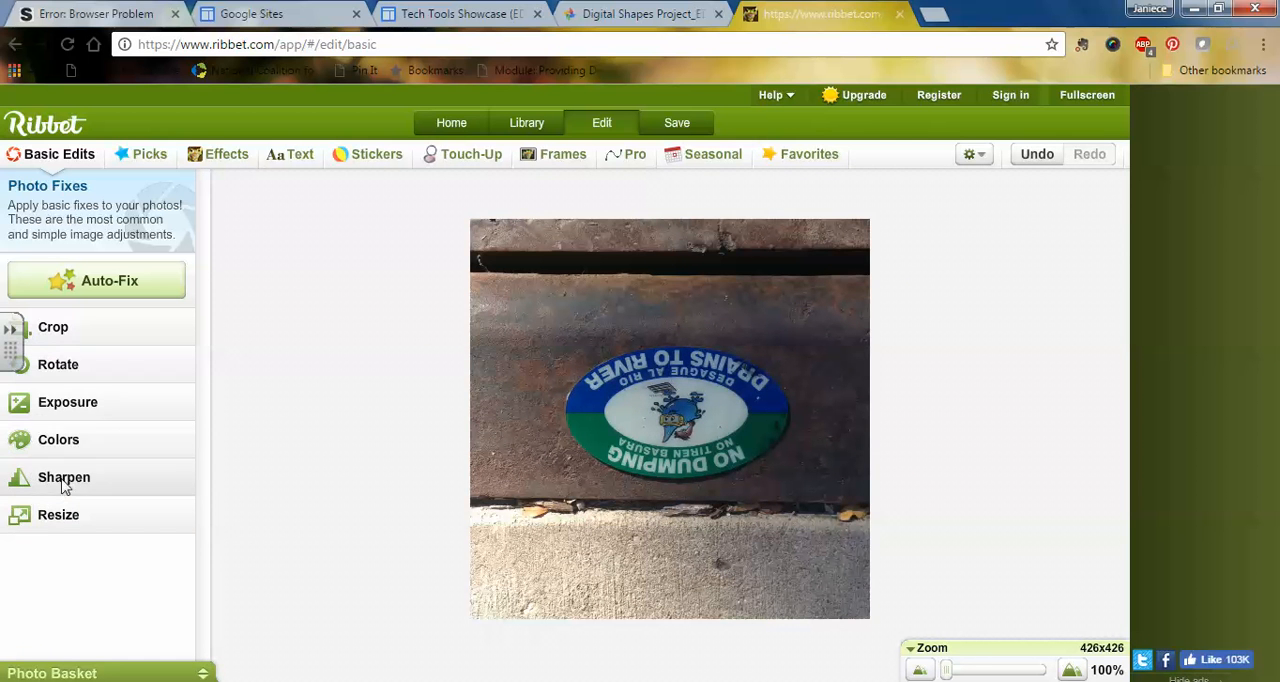
Step: Rotate the photo 180° clockwise so the plaque's lettering reads upright, and apply the rotation
click(67, 368)
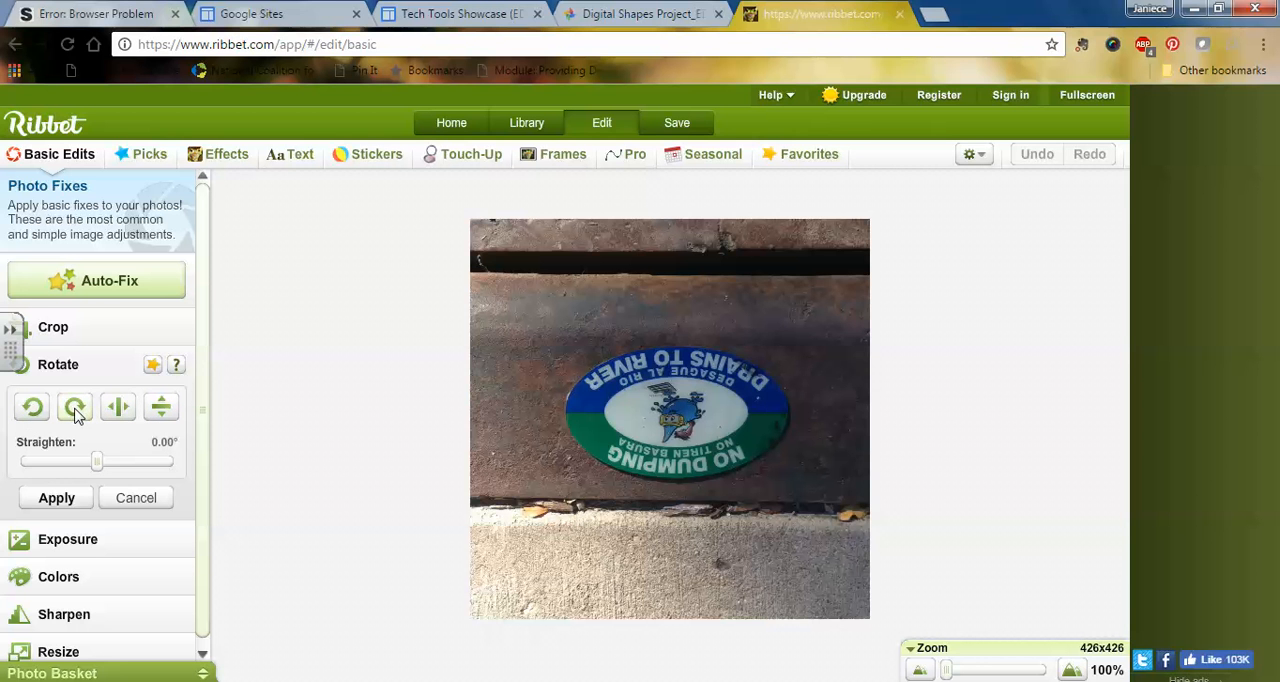
click(75, 412)
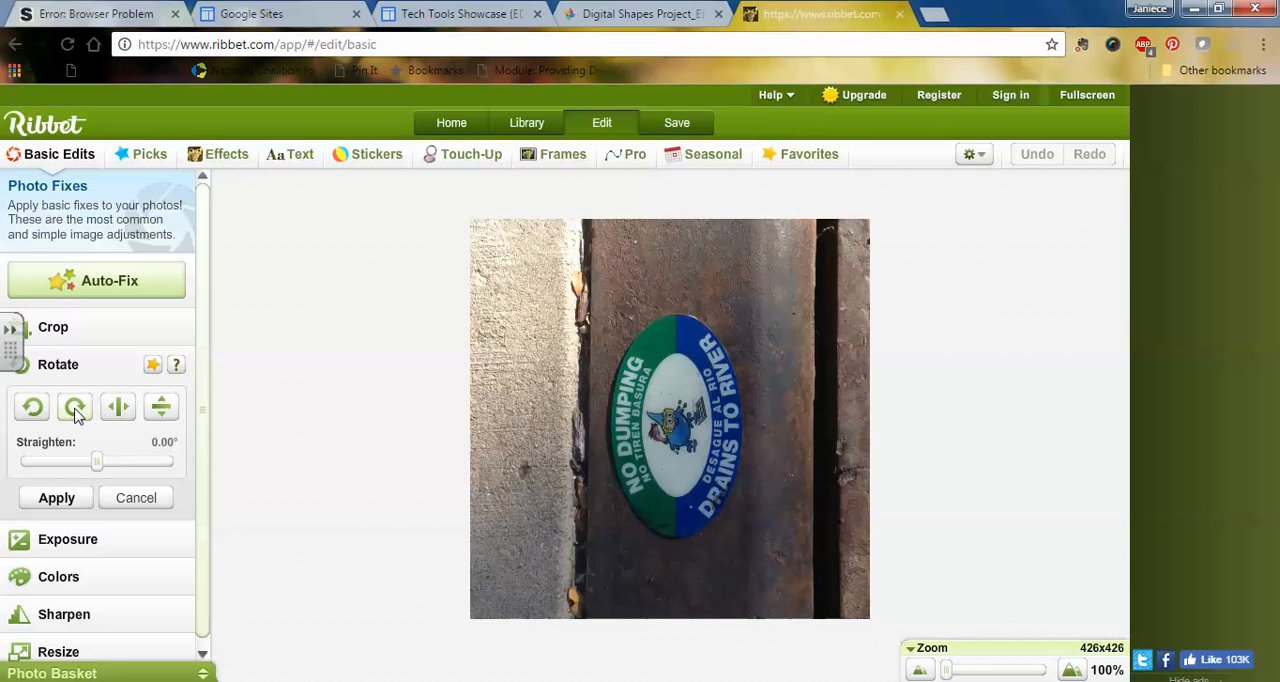
click(75, 412)
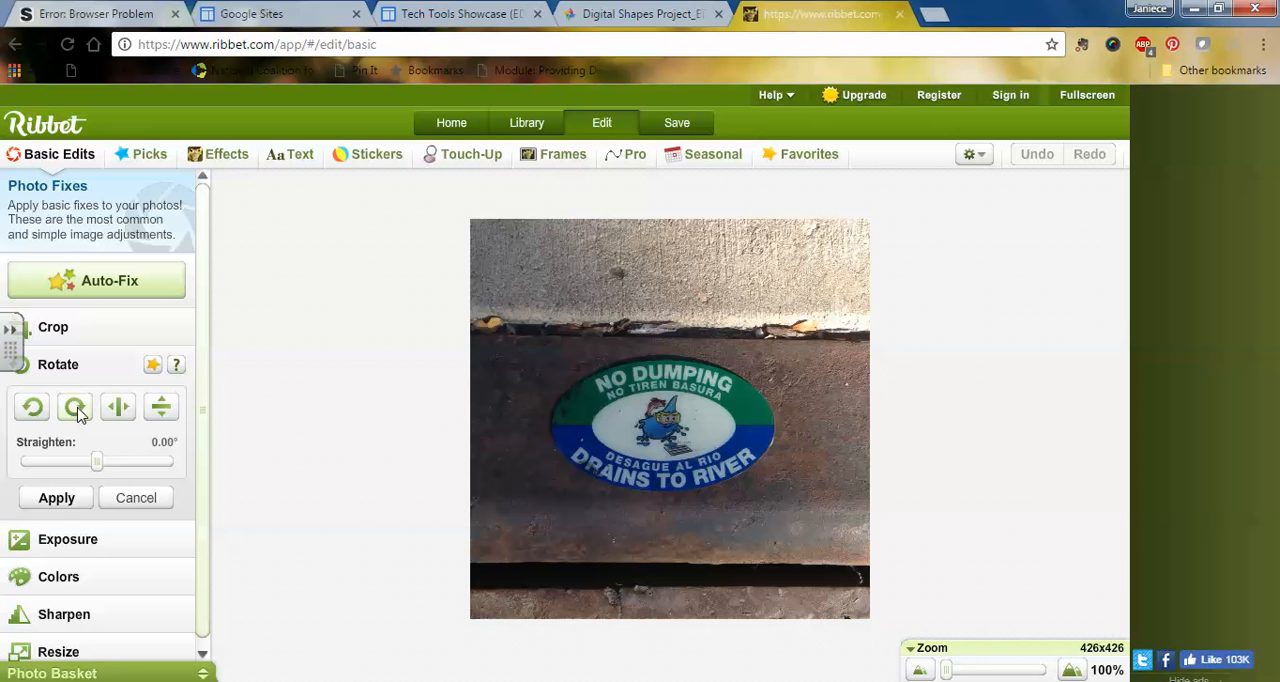
click(57, 497)
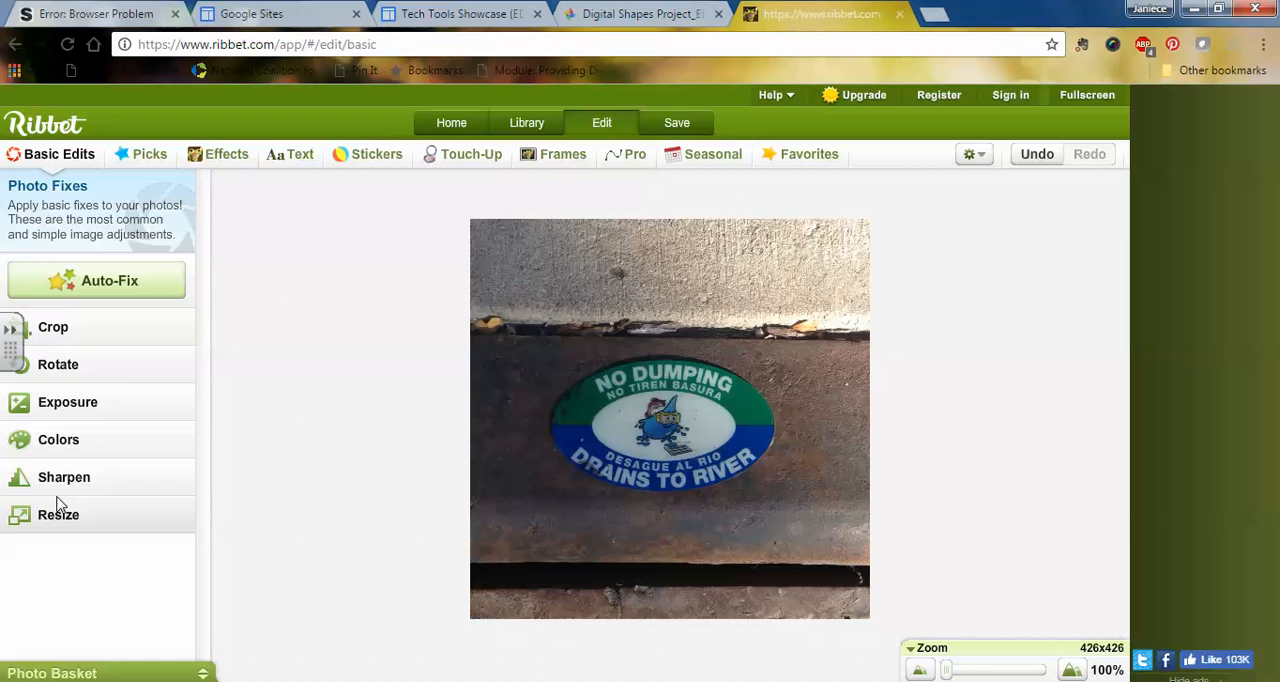
Step: Add a black geometric oval sticker, widen it and centre it over the white middle of the plaque
click(373, 160)
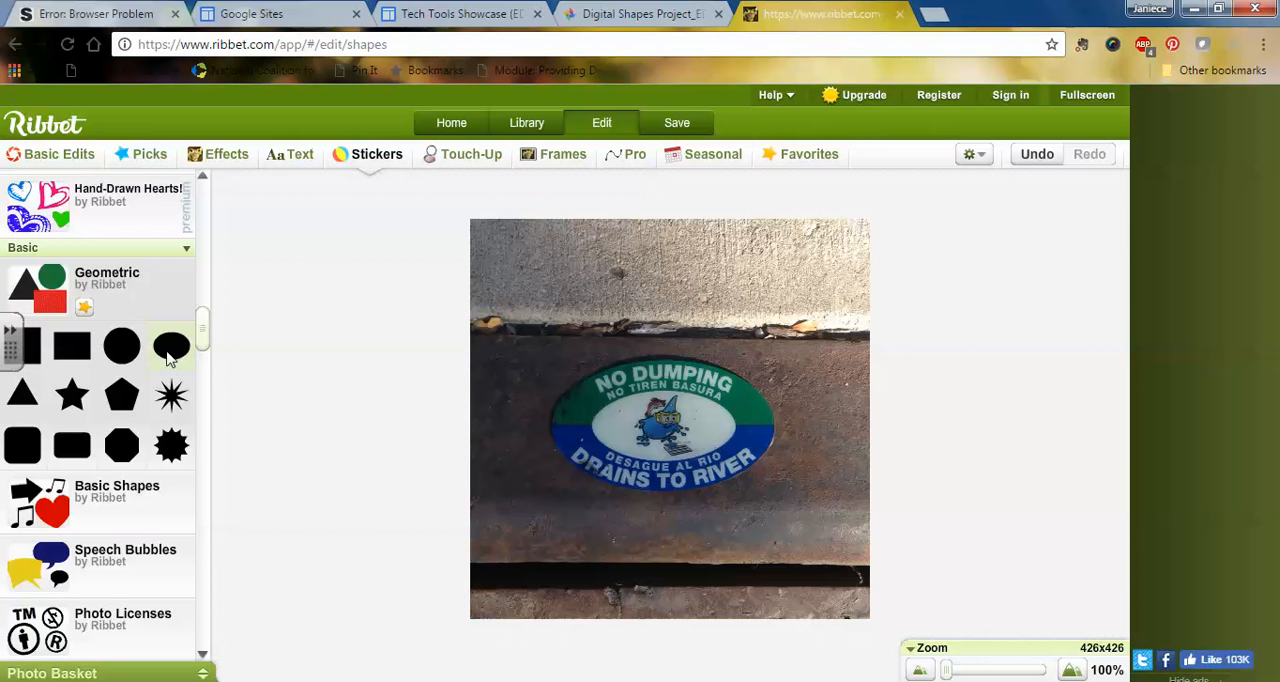
click(170, 350)
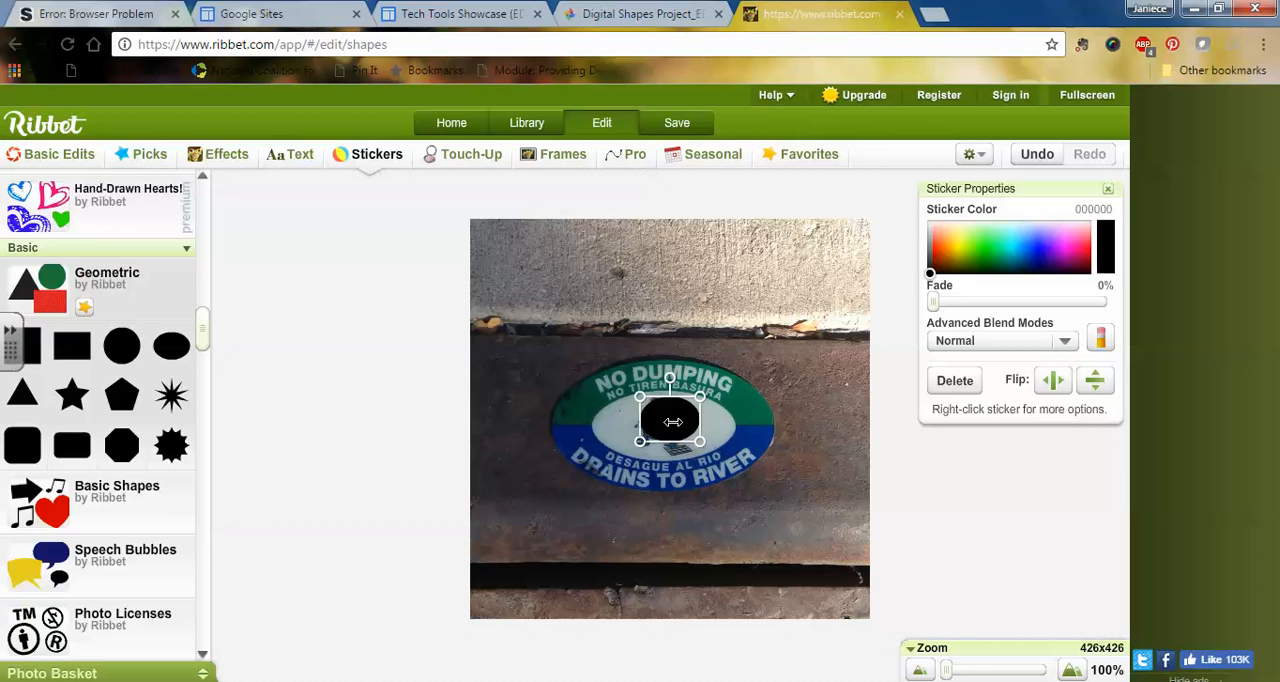
drag(672, 414, 721, 425)
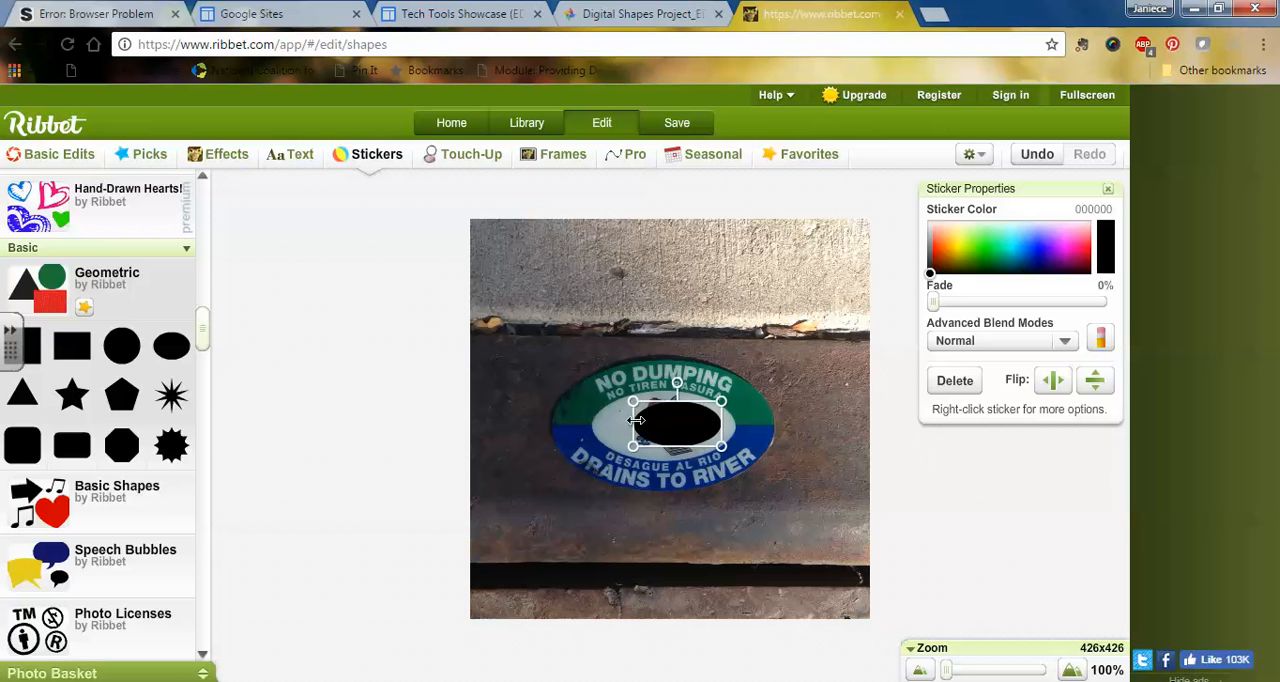
drag(634, 422, 664, 425)
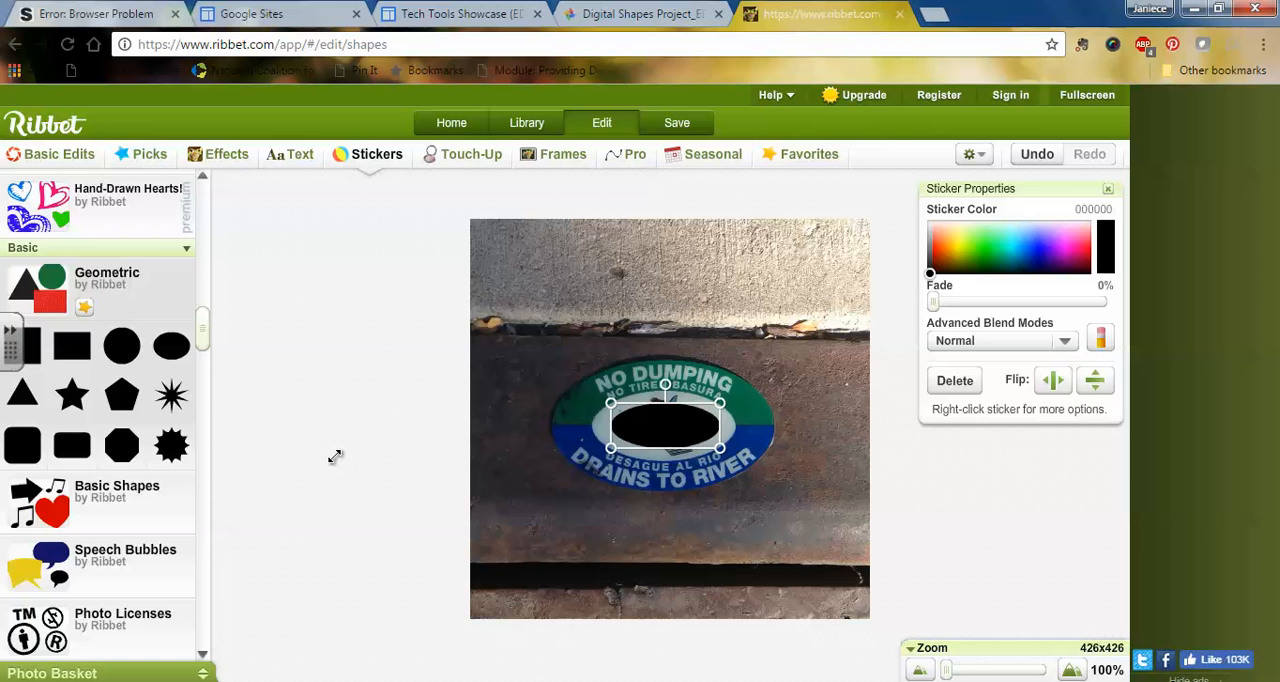
Step: Add the caption "oval in the waste water grate" to the photo as white text in the Impact font
click(296, 153)
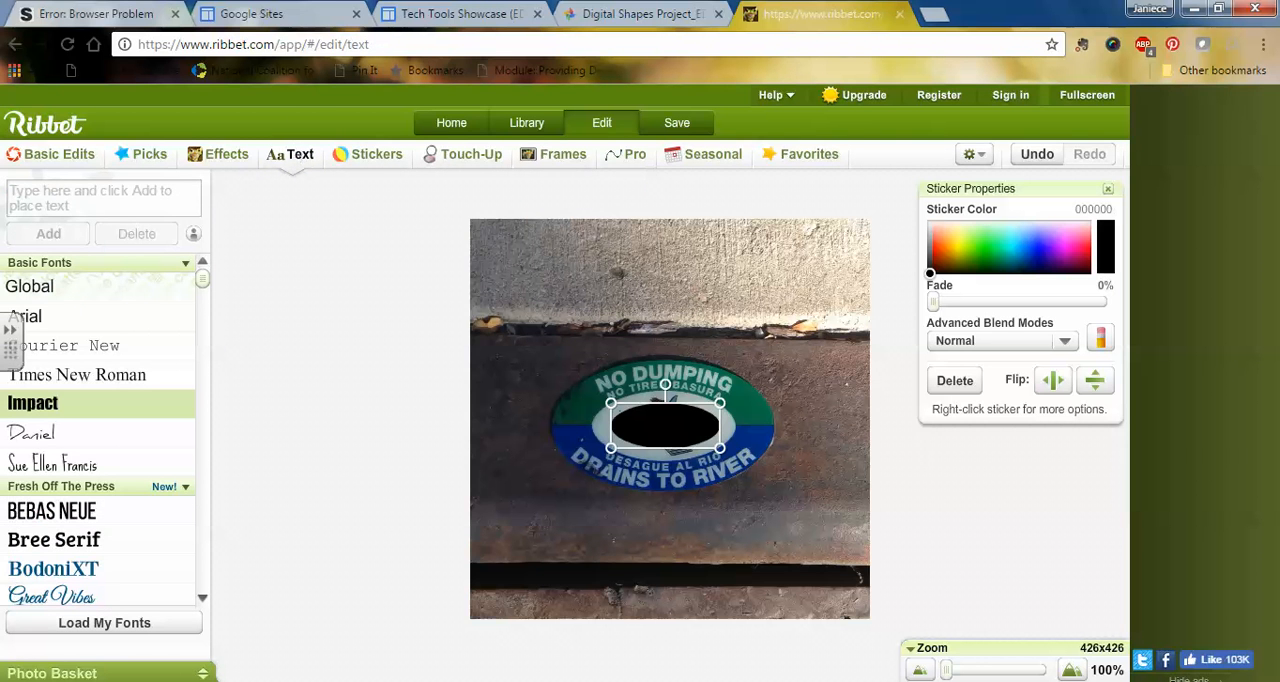
click(91, 198)
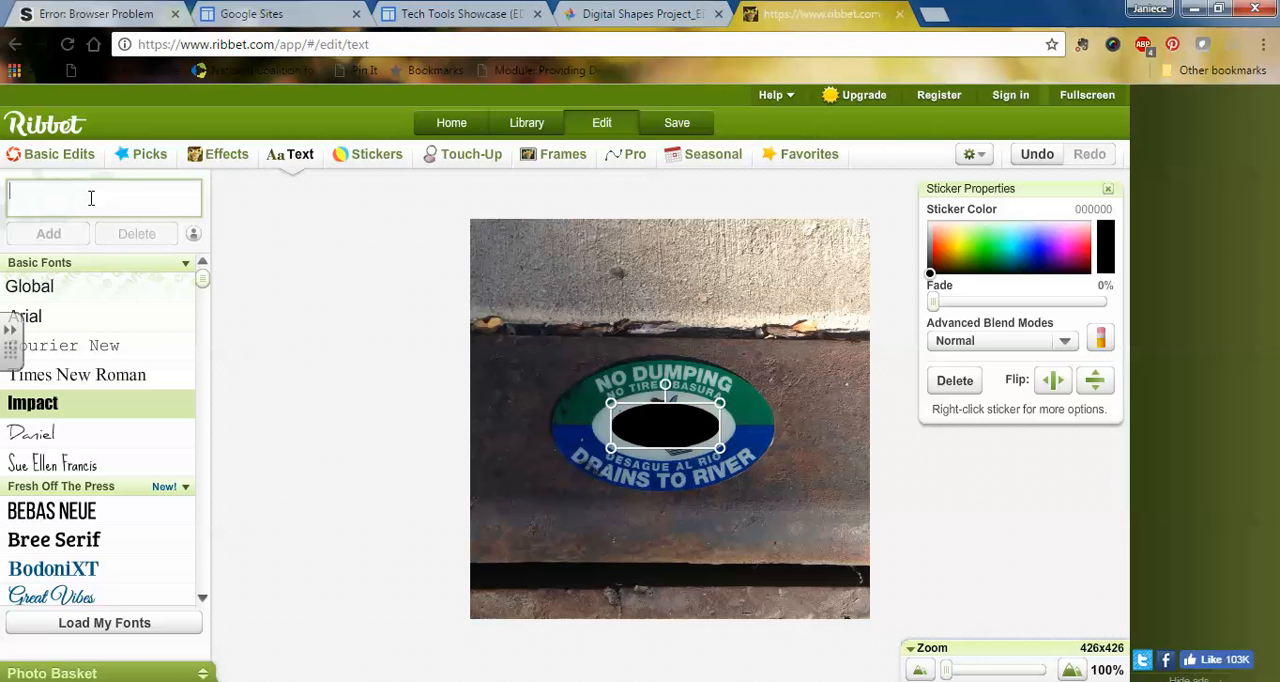
text(oval in the waste)
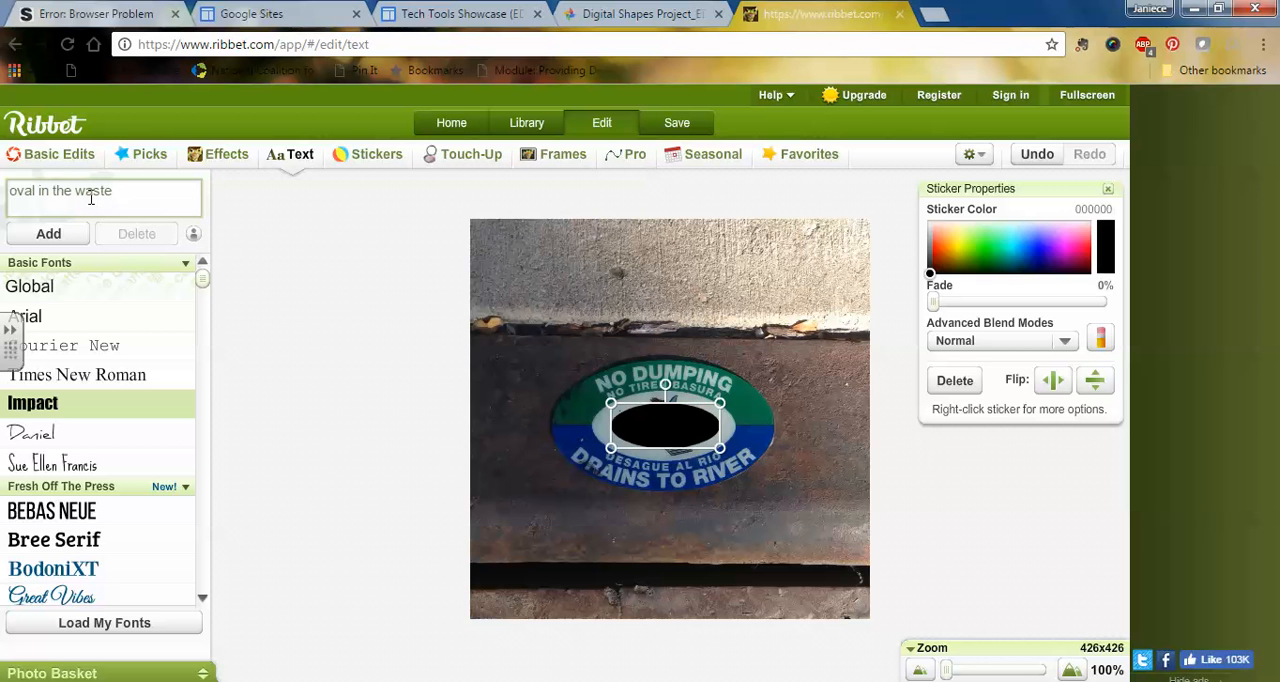
text(r grate)
click(57, 240)
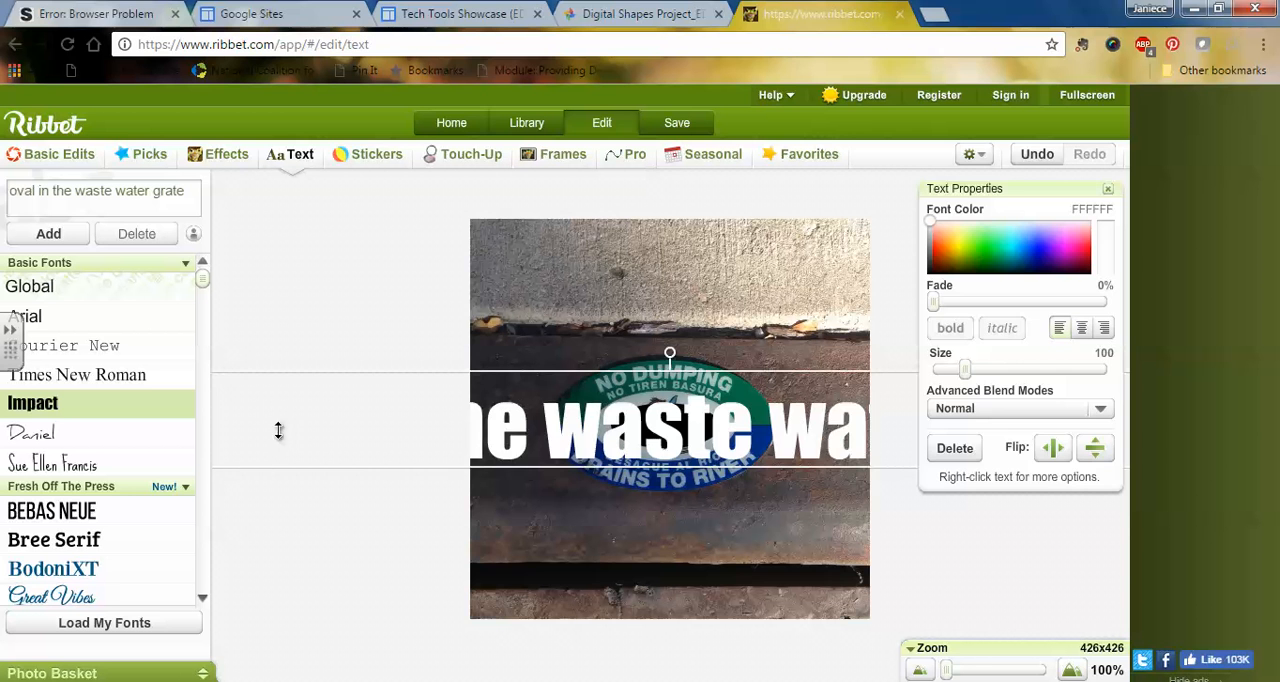
Step: Shrink the caption to size 29 and centre it on the dark metal just below the oval plaque
drag(271, 417, 420, 422)
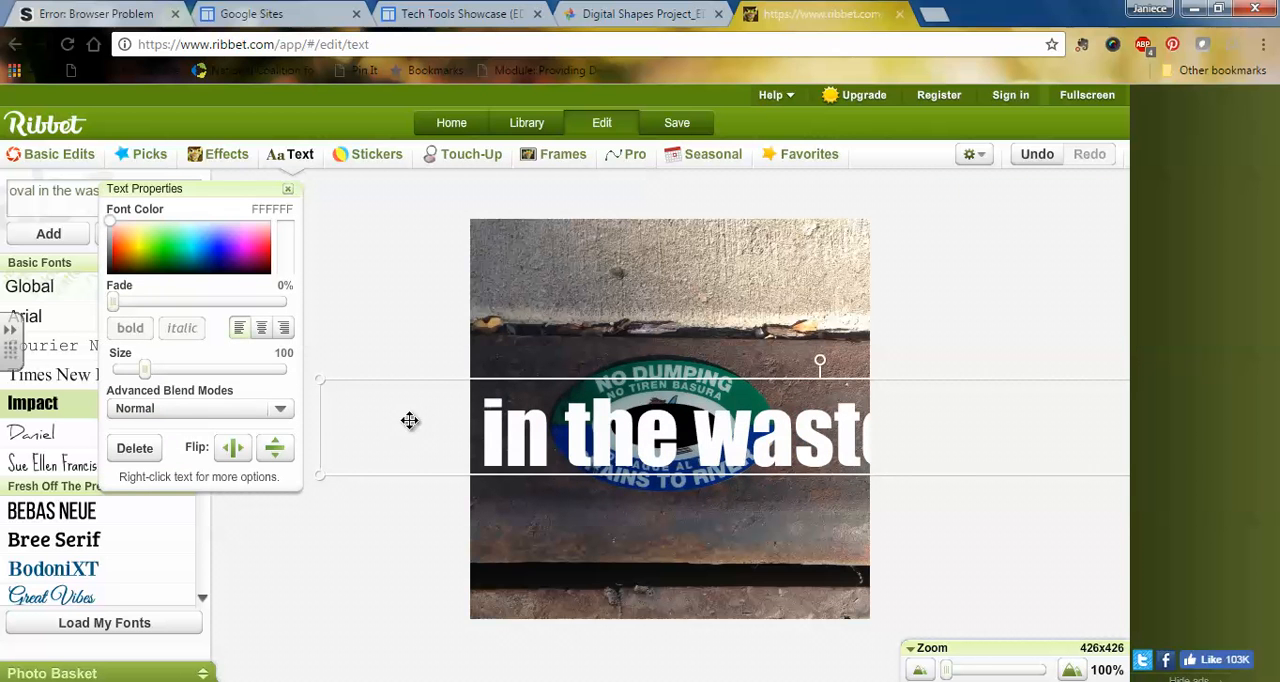
drag(320, 424, 685, 424)
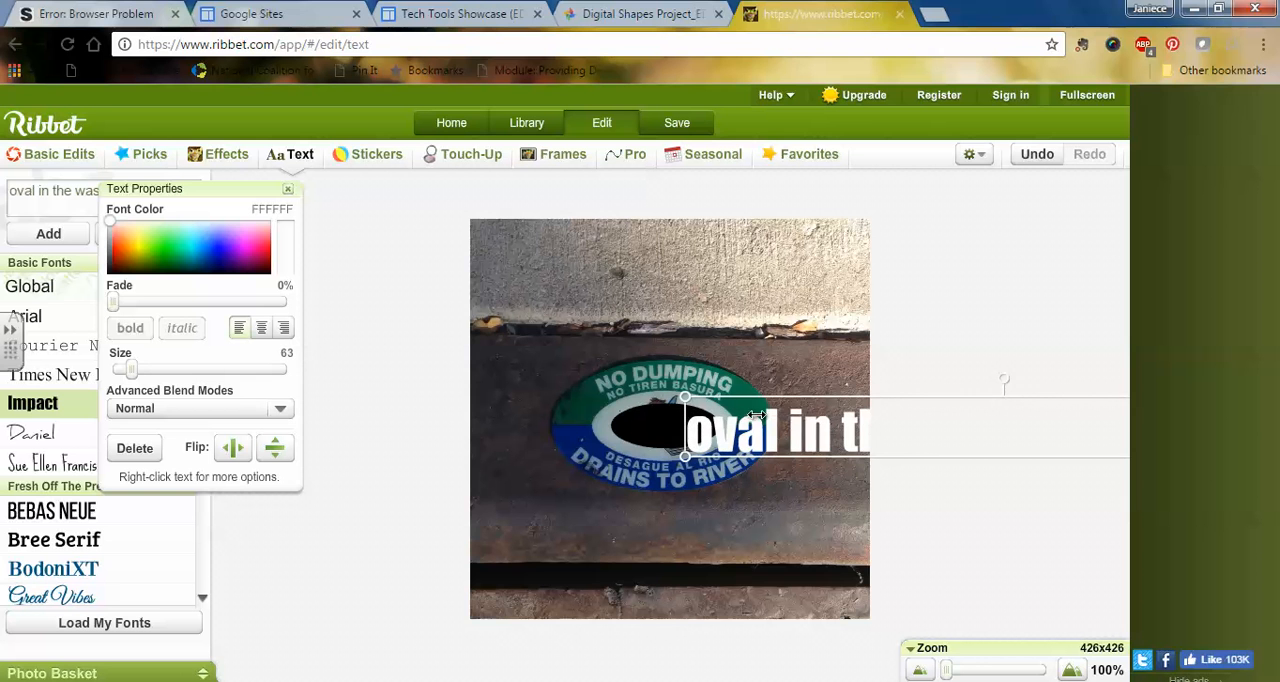
drag(685, 428, 517, 527)
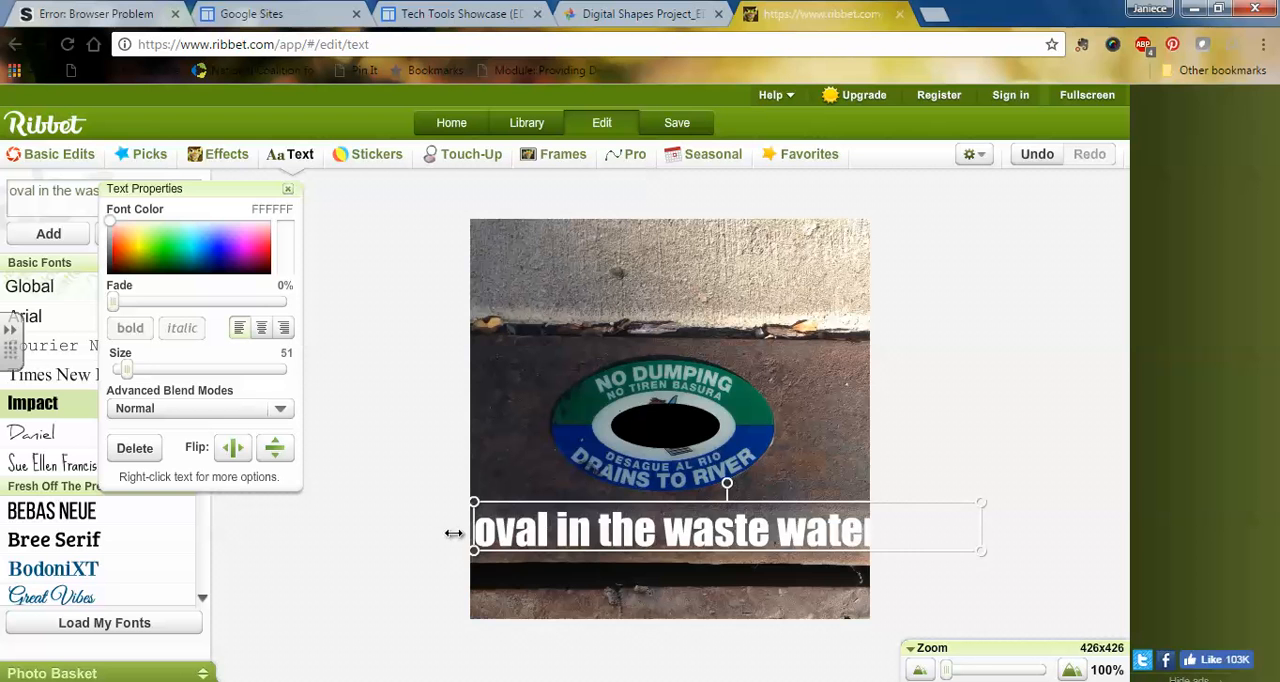
drag(474, 528, 557, 527)
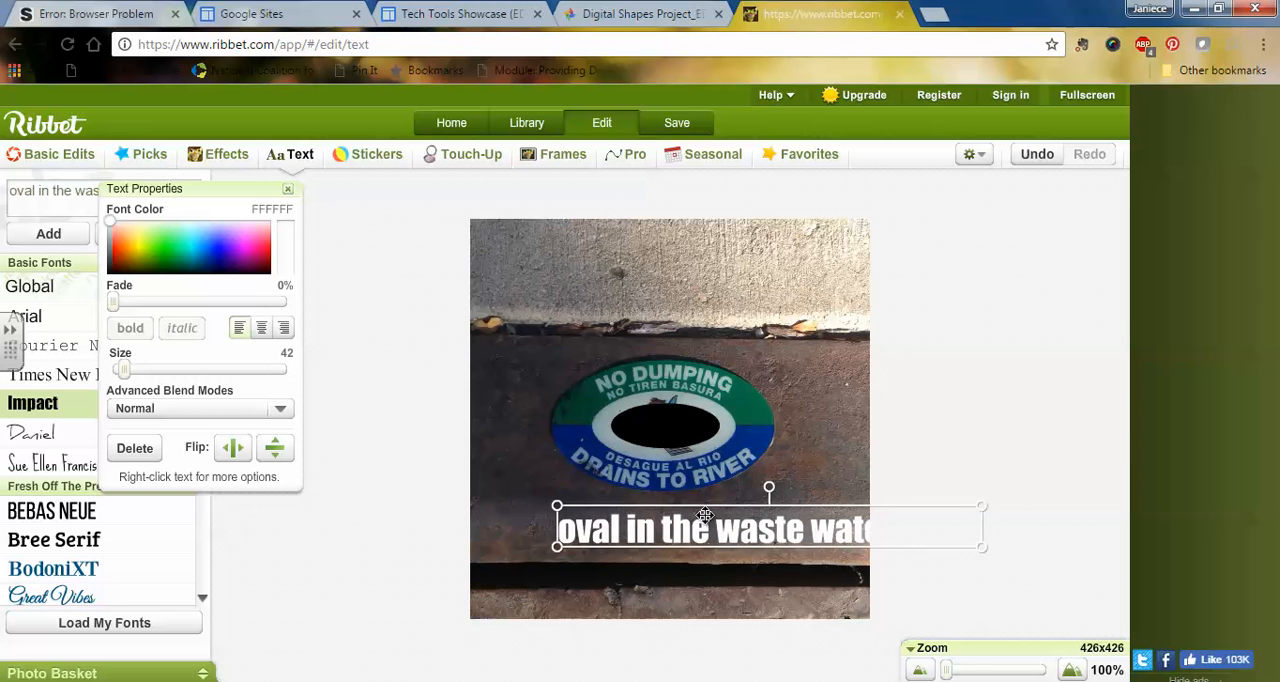
drag(704, 527, 634, 530)
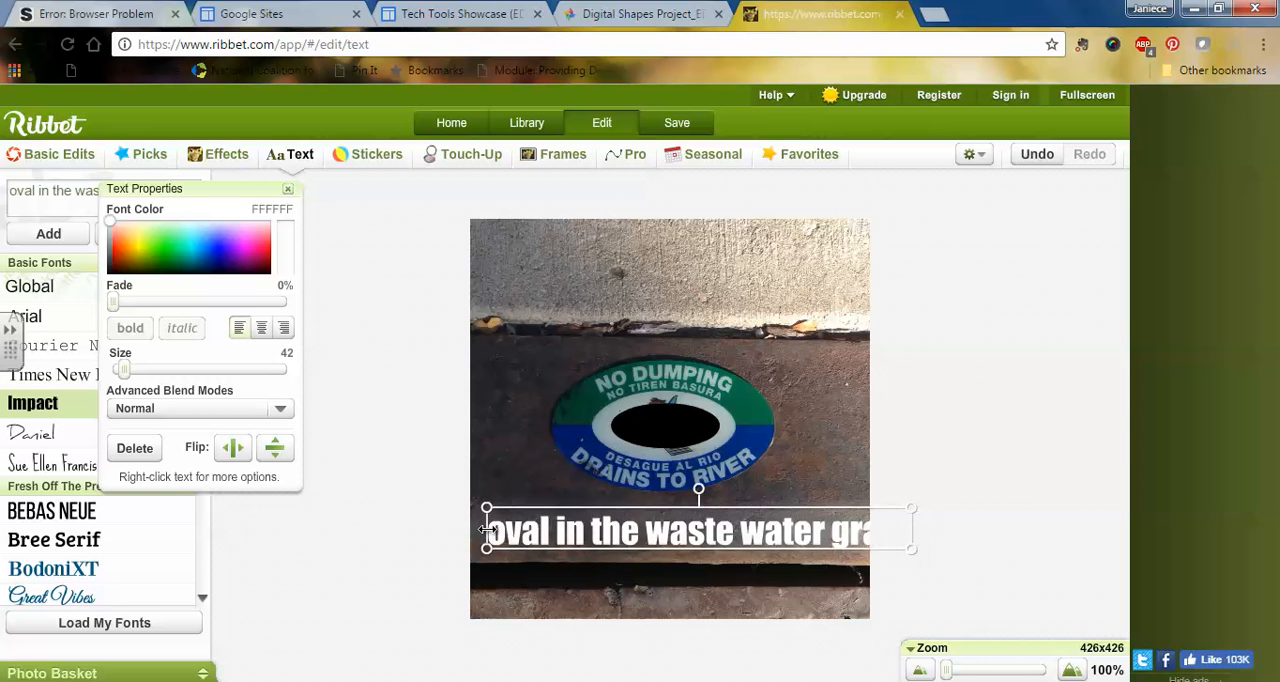
drag(486, 528, 571, 521)
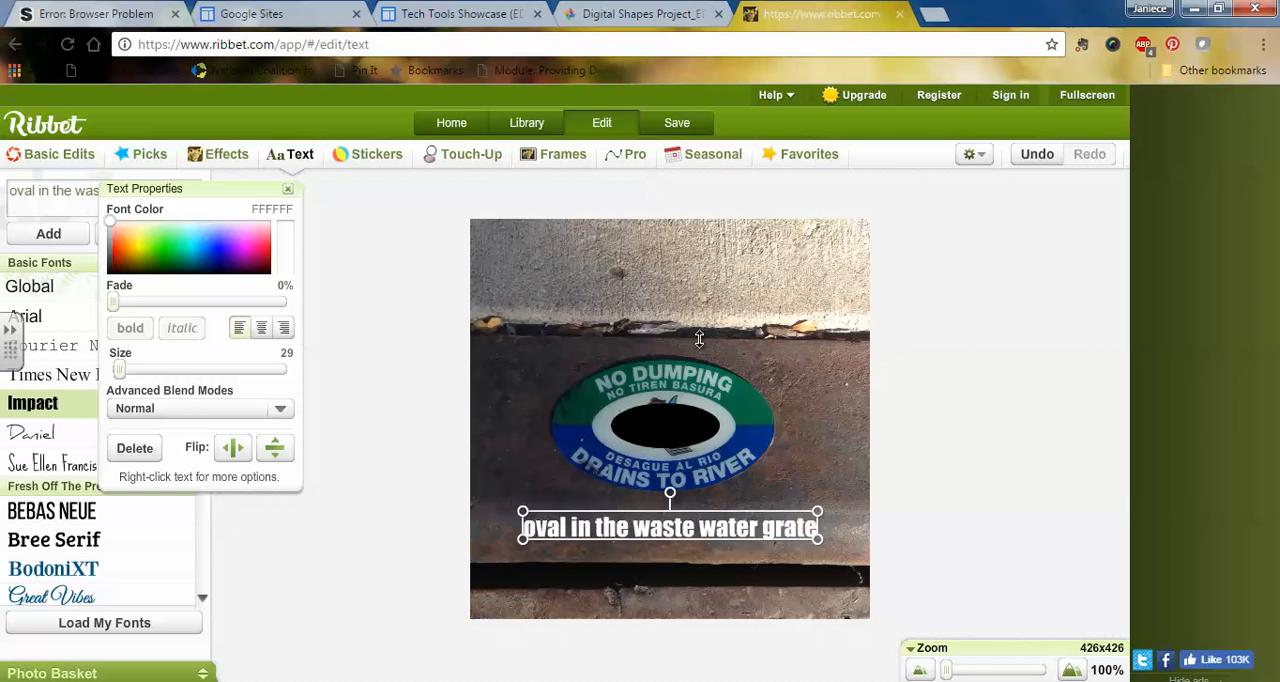
Step: Save the edited plaque photo to the Digital Shapes Project_EDU261 album in Google Photos
click(676, 122)
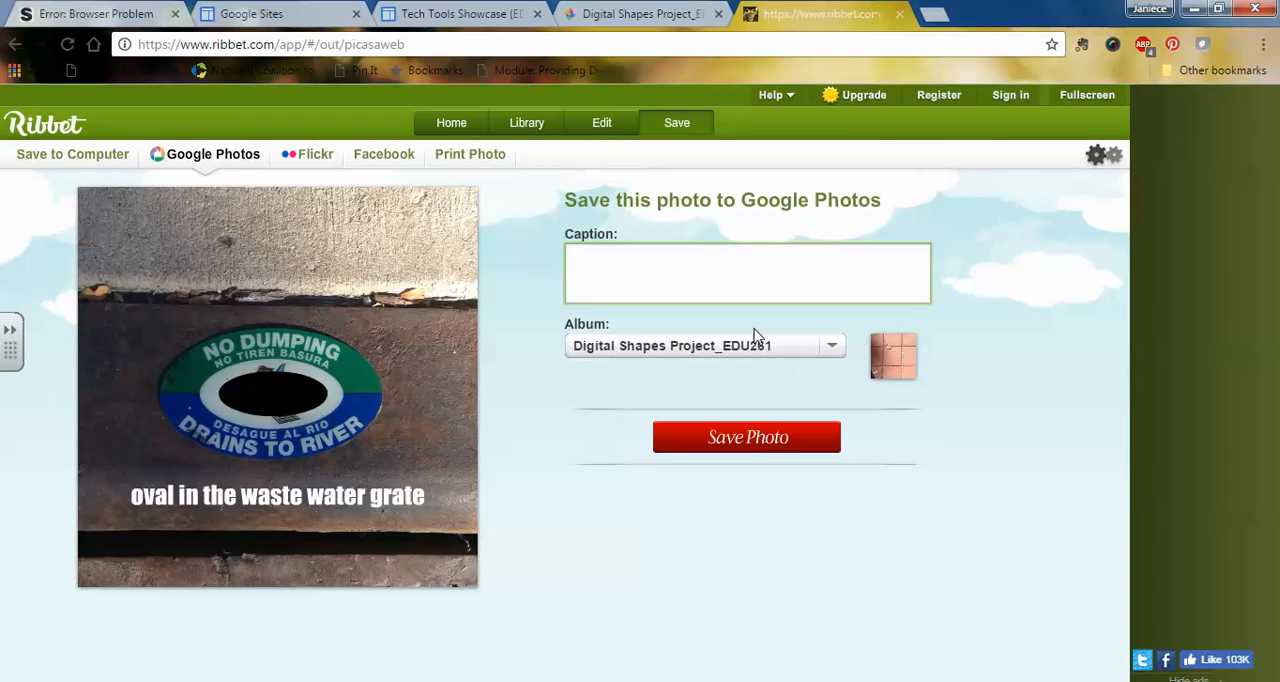
click(752, 441)
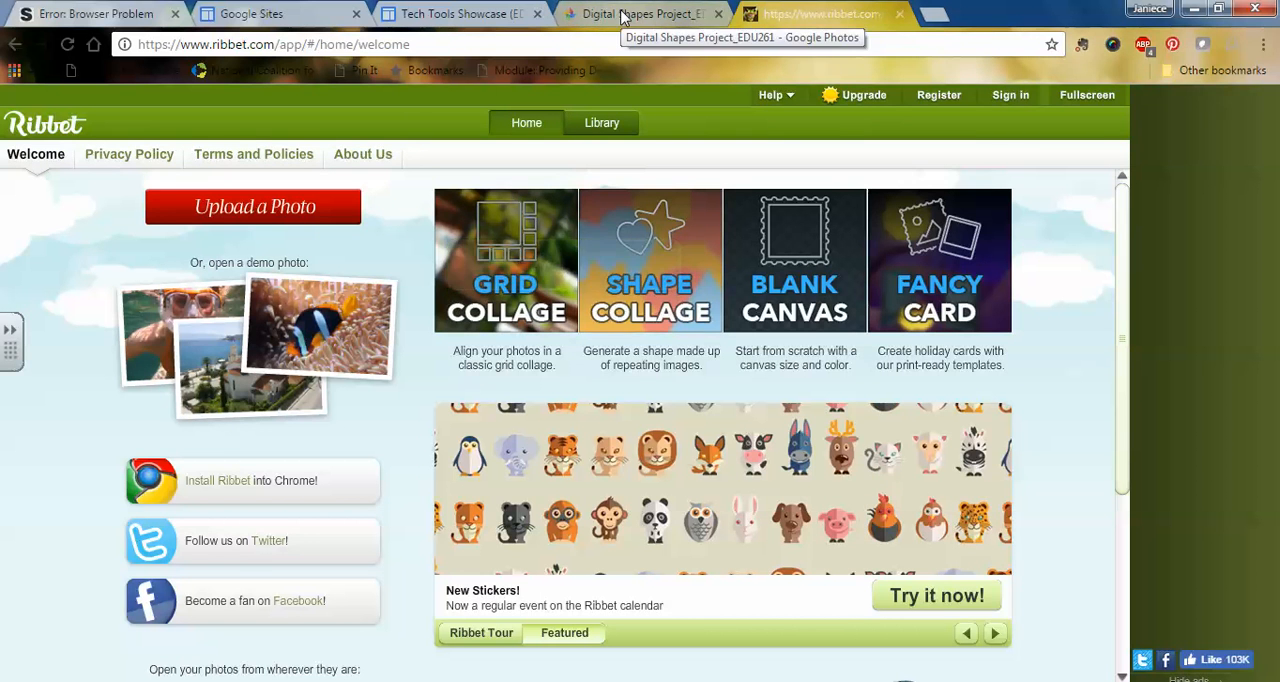
Step: Switch to the Digital Shapes Project_EDU261 album in Google Photos, reload it and look through its original and edited photos
click(622, 16)
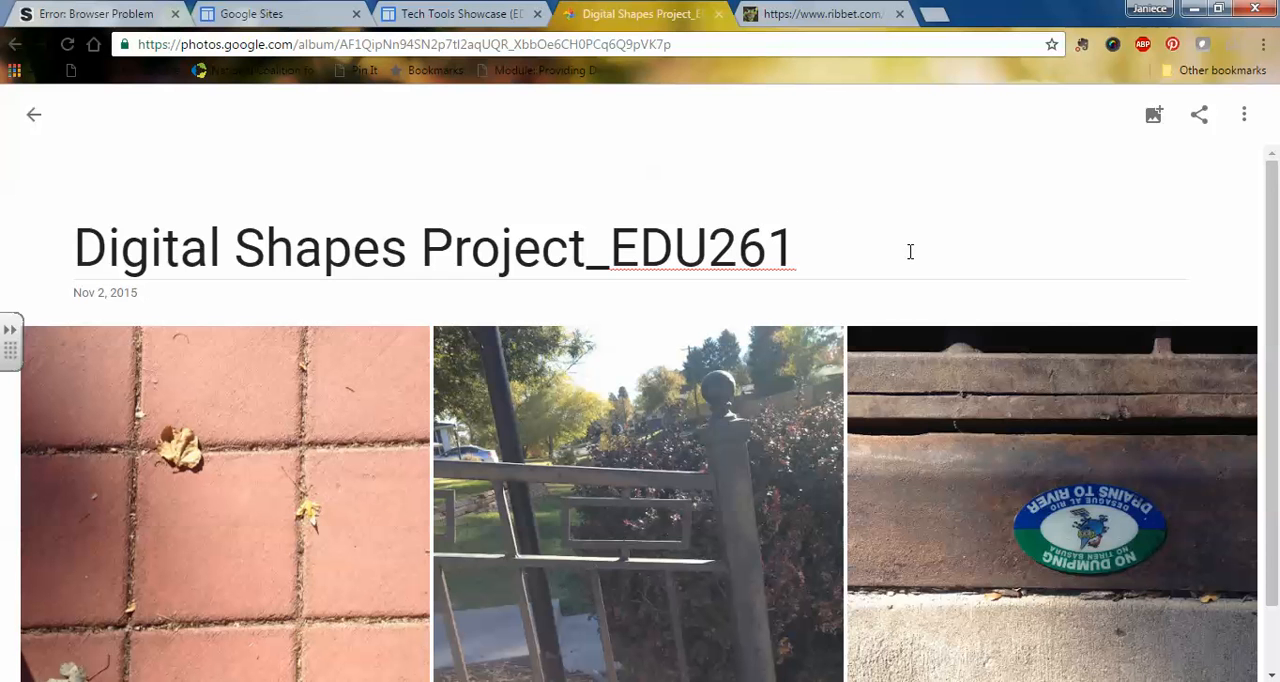
scroll(966, 274, down, 1)
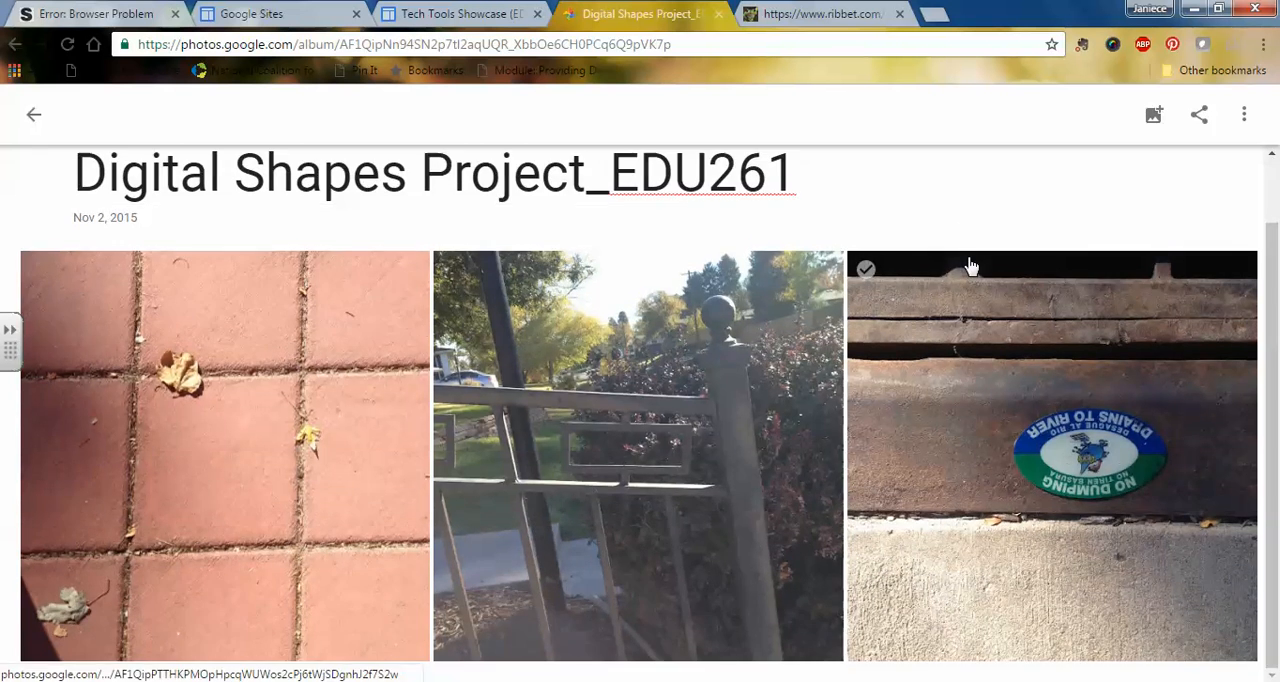
scroll(970, 265, up, 1)
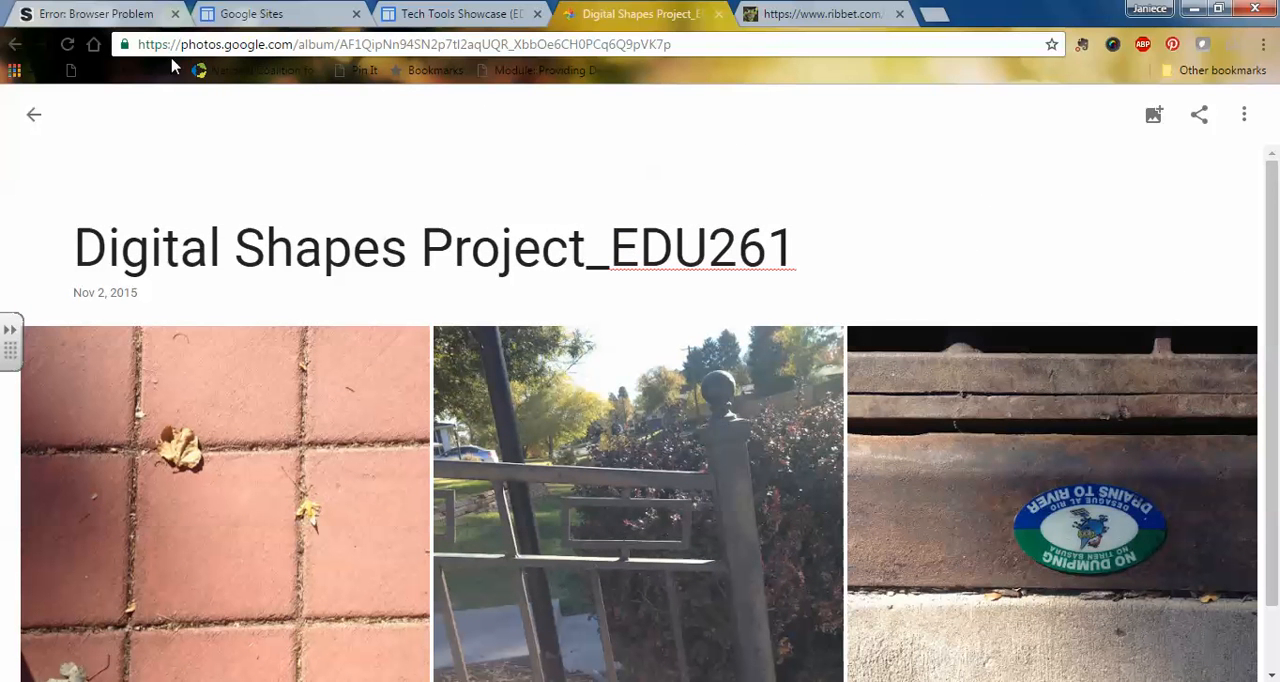
click(67, 45)
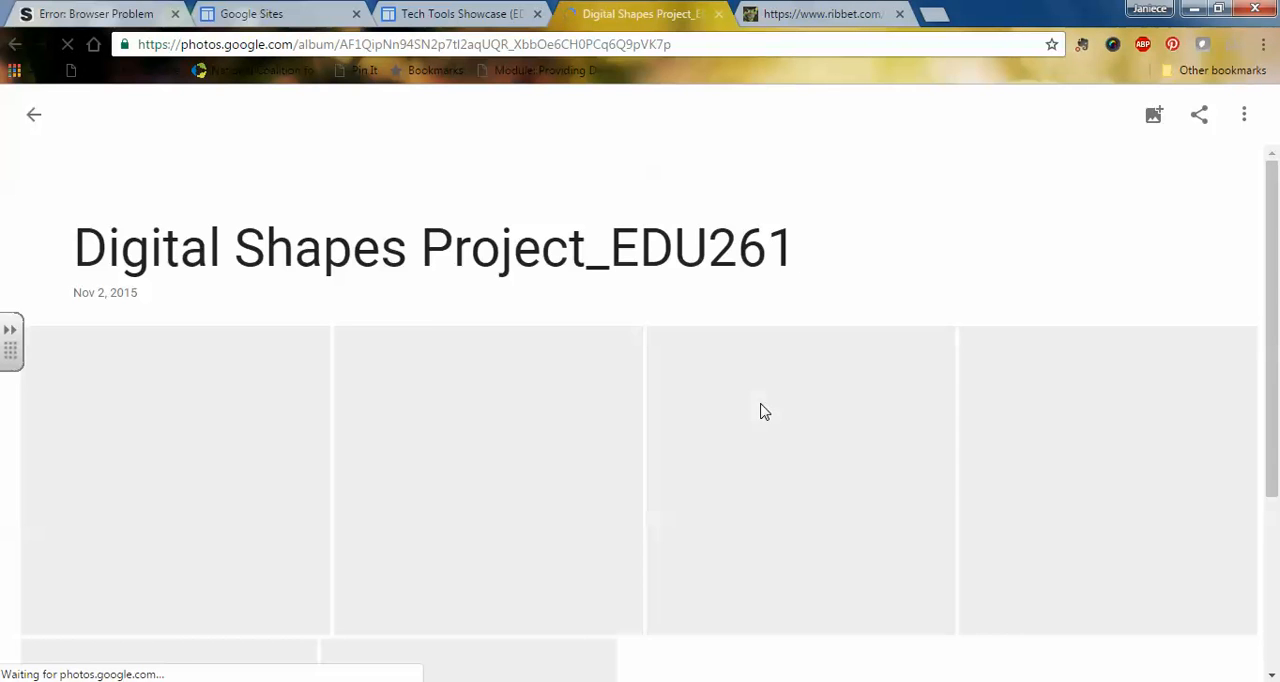
scroll(763, 412, down, 3)
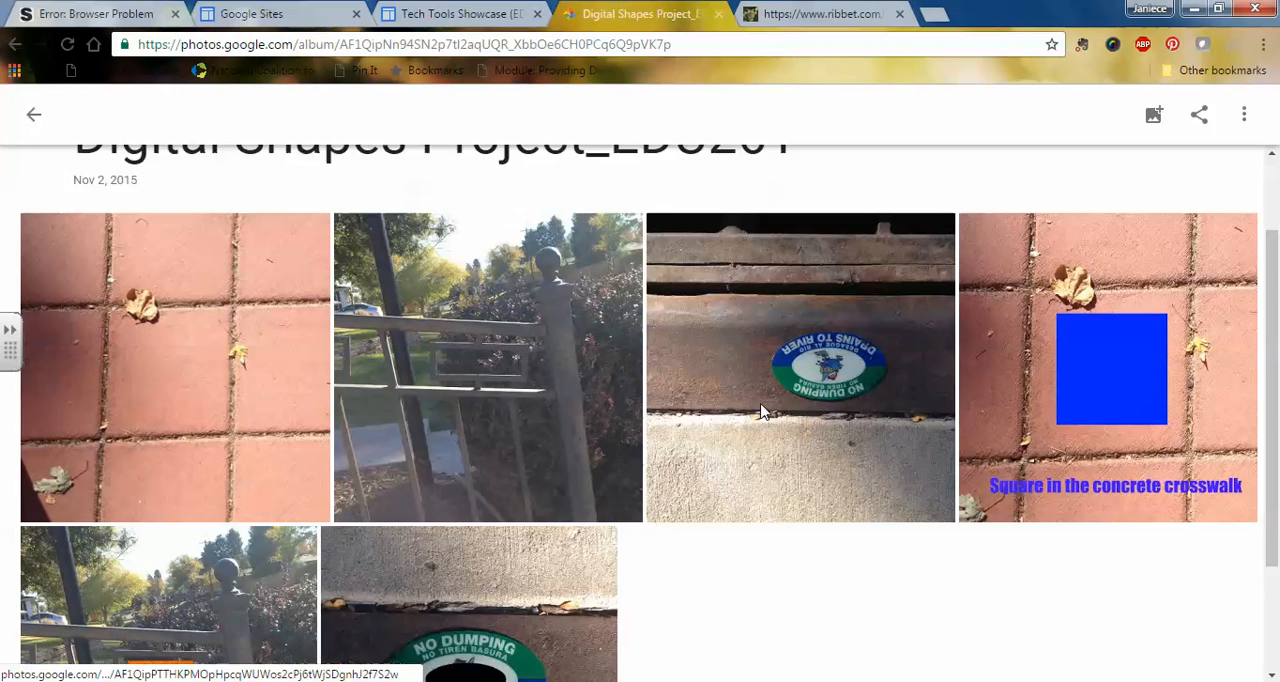
scroll(763, 412, down, 1)
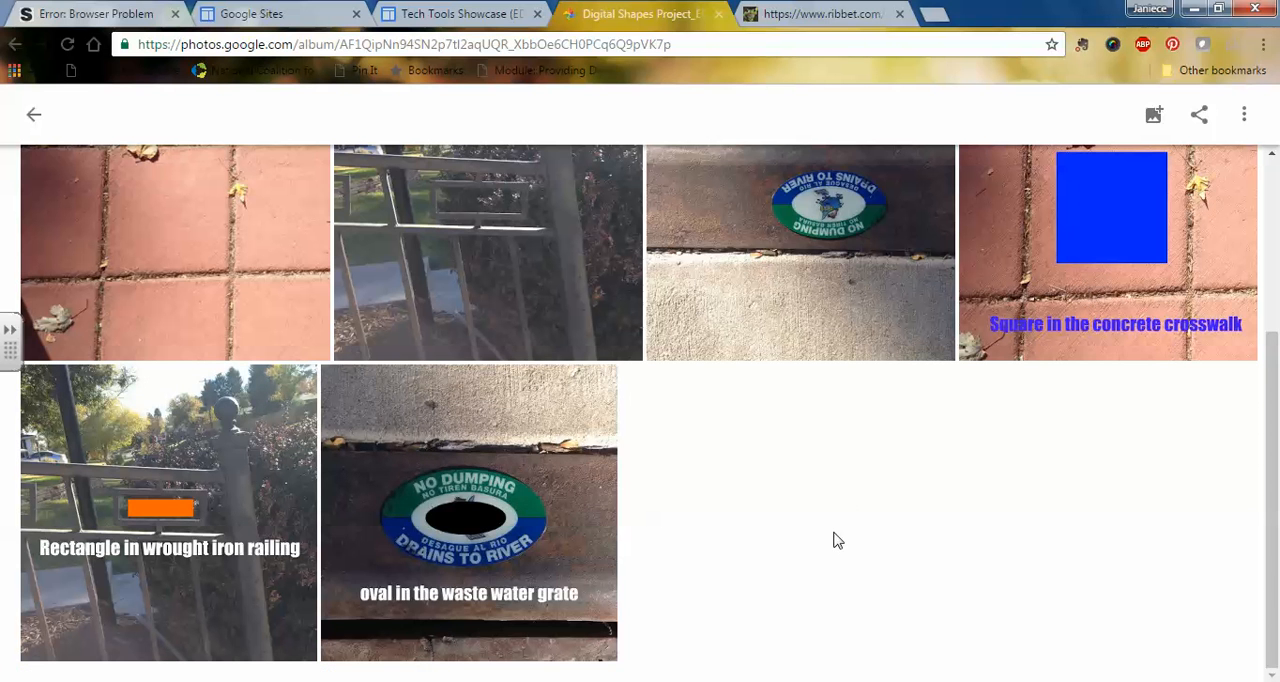
scroll(836, 543, up, 3)
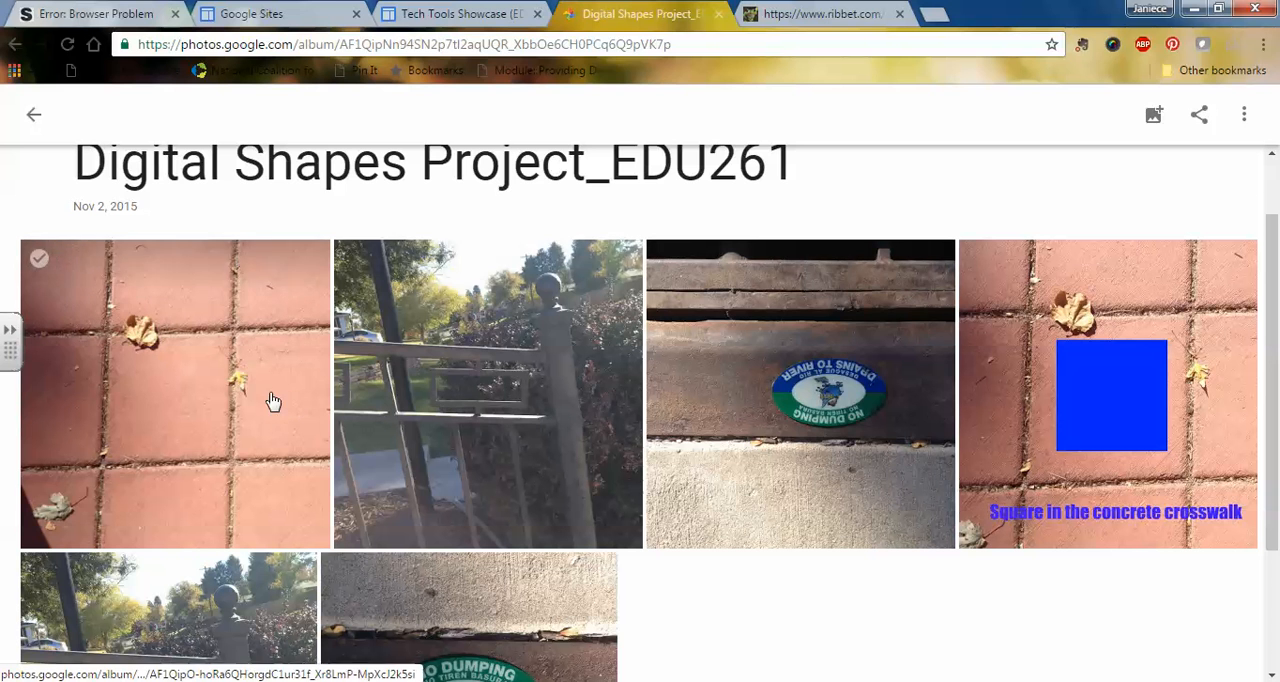
click(1243, 118)
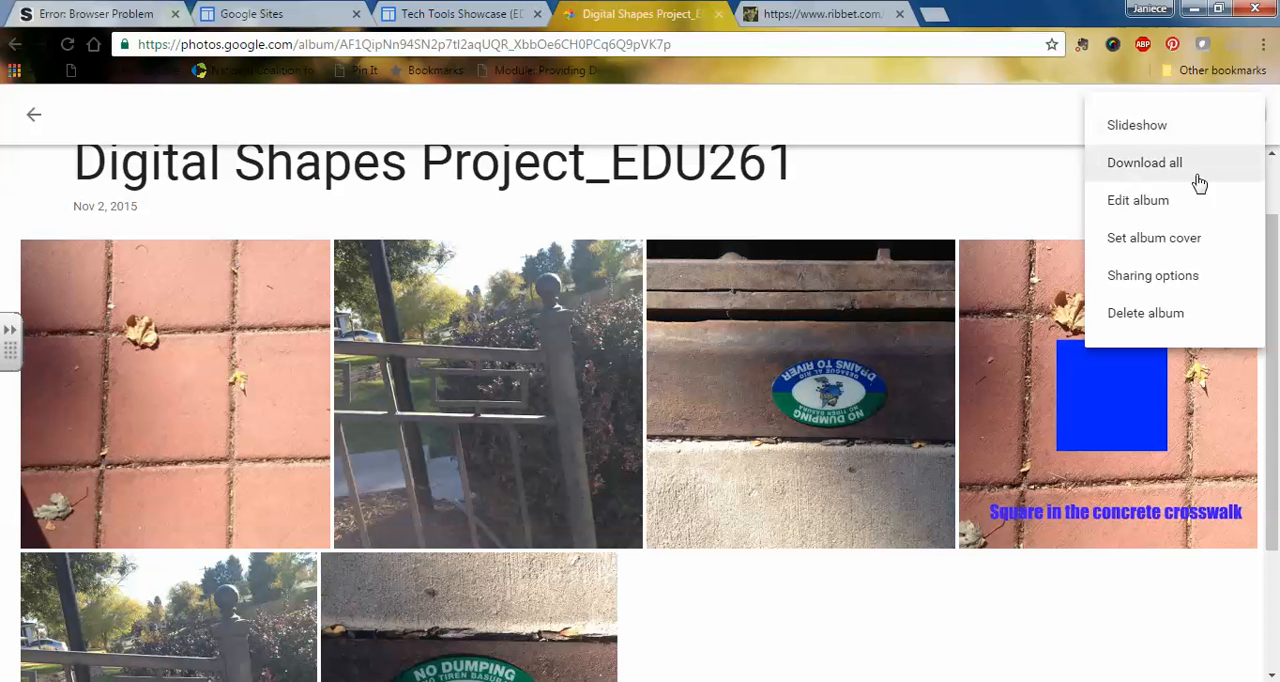
click(1138, 201)
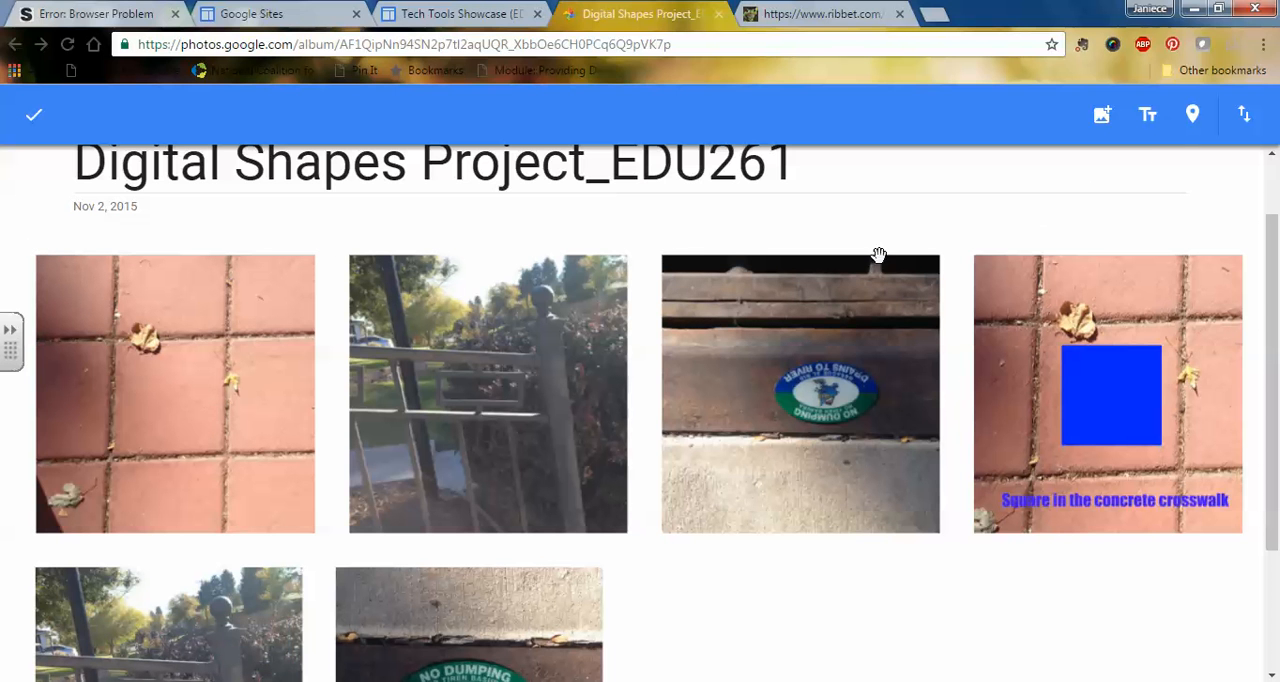
right_click(252, 396)
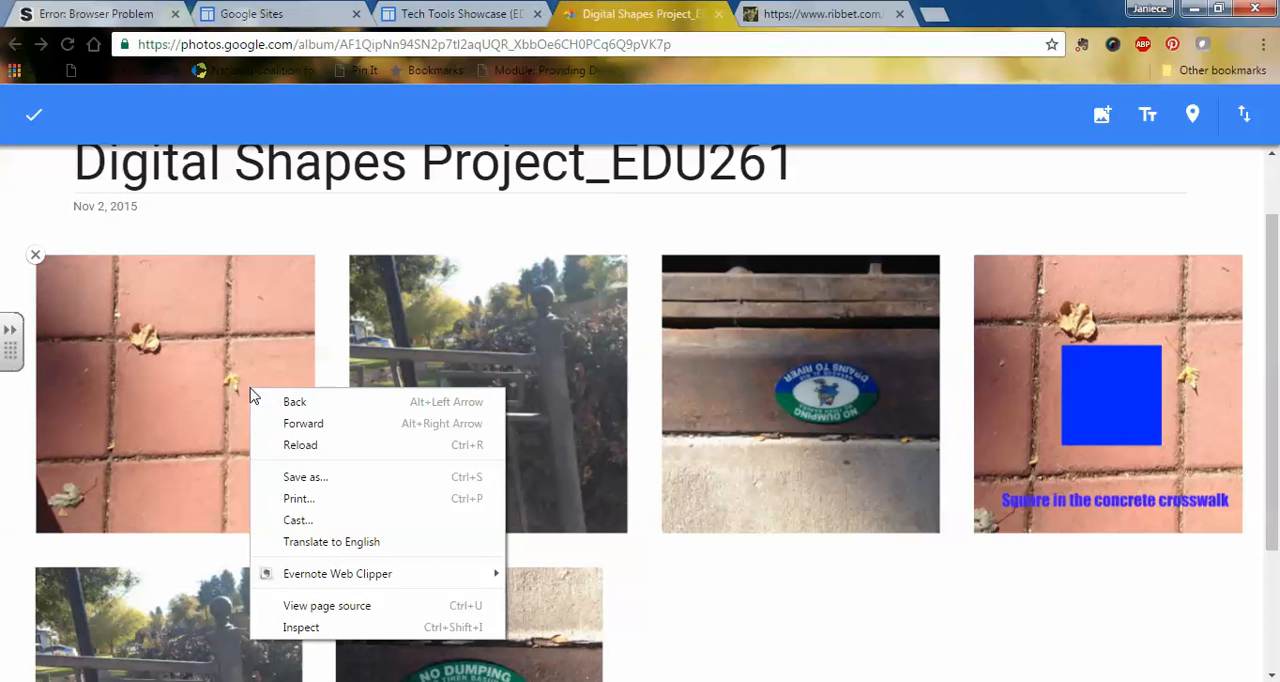
click(246, 372)
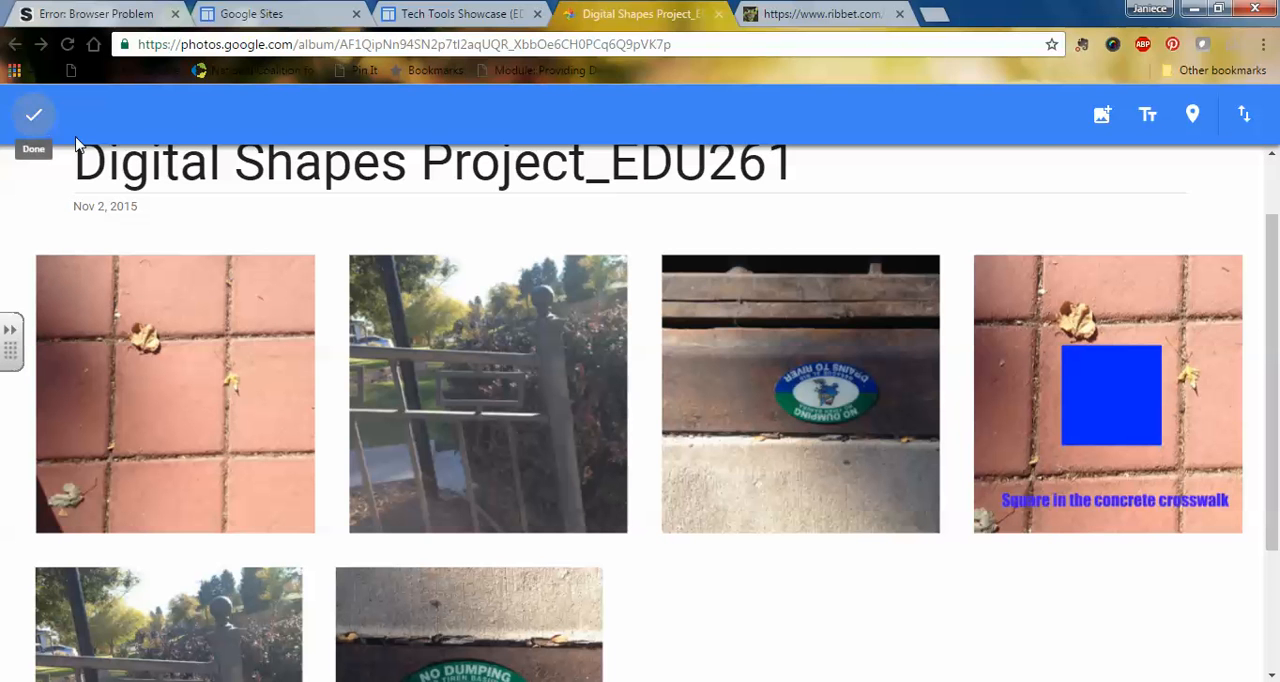
click(33, 114)
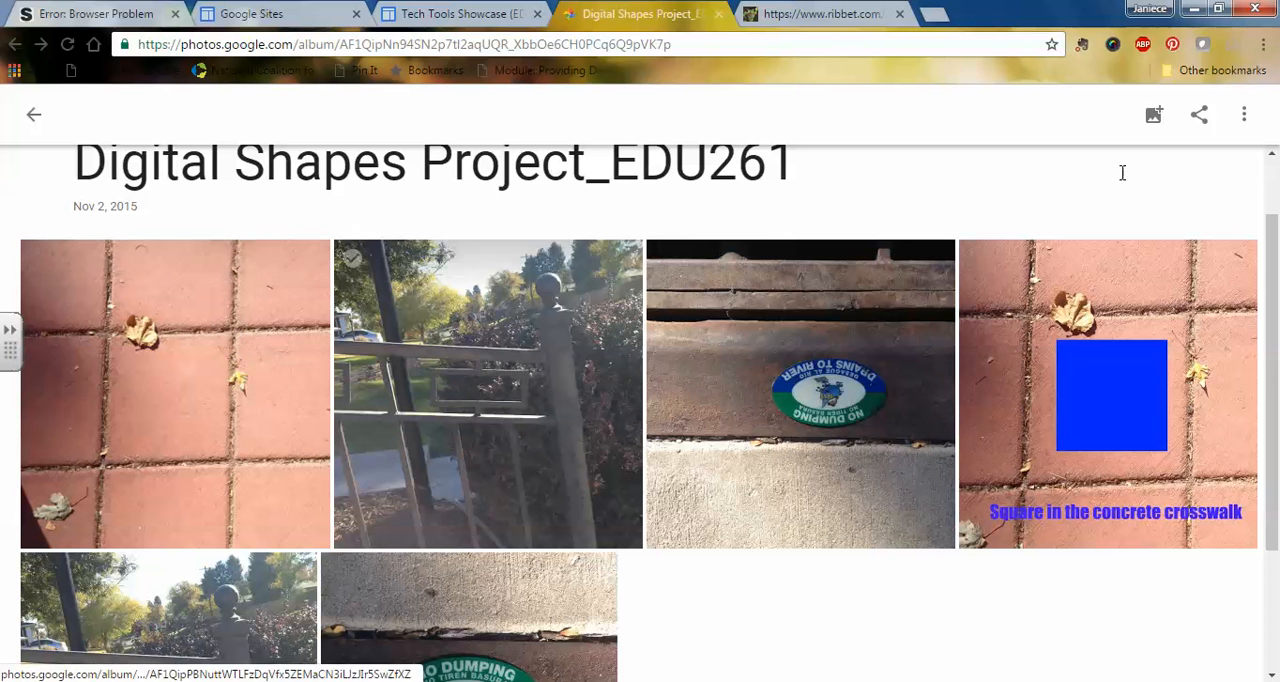
Step: Open the original, unedited photo of the red crosswalk tiles and remove it from the album
click(268, 294)
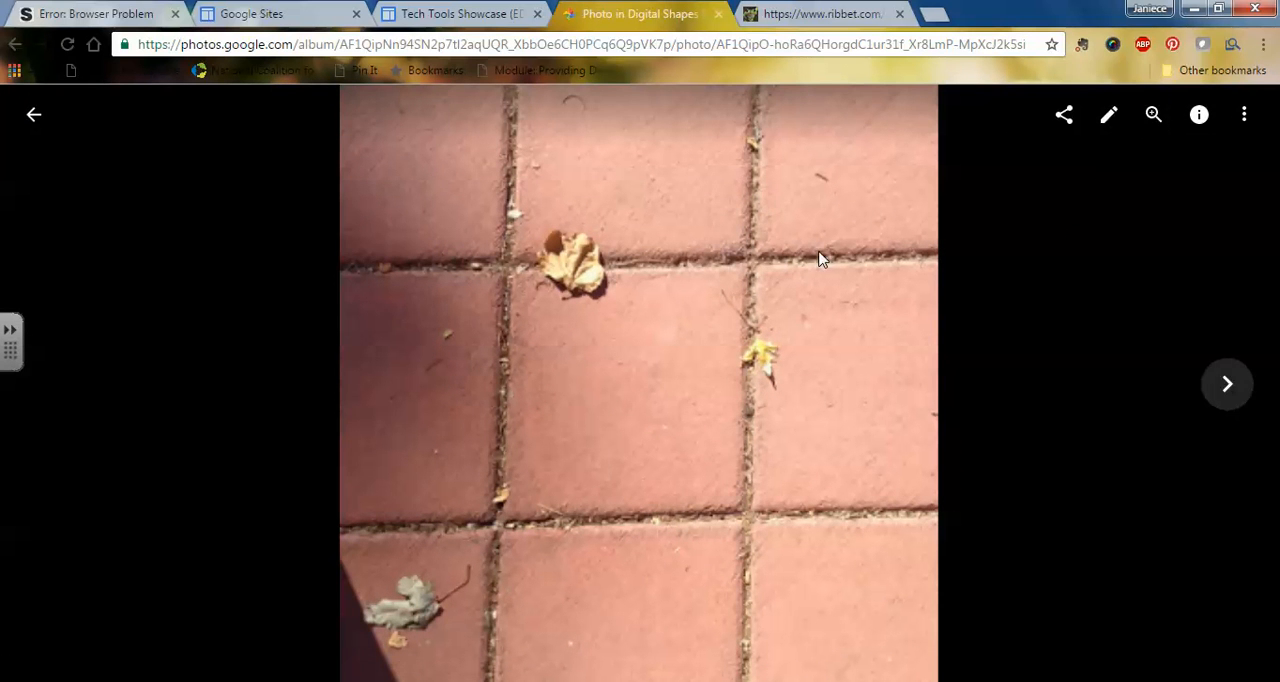
mouse_move(767, 211)
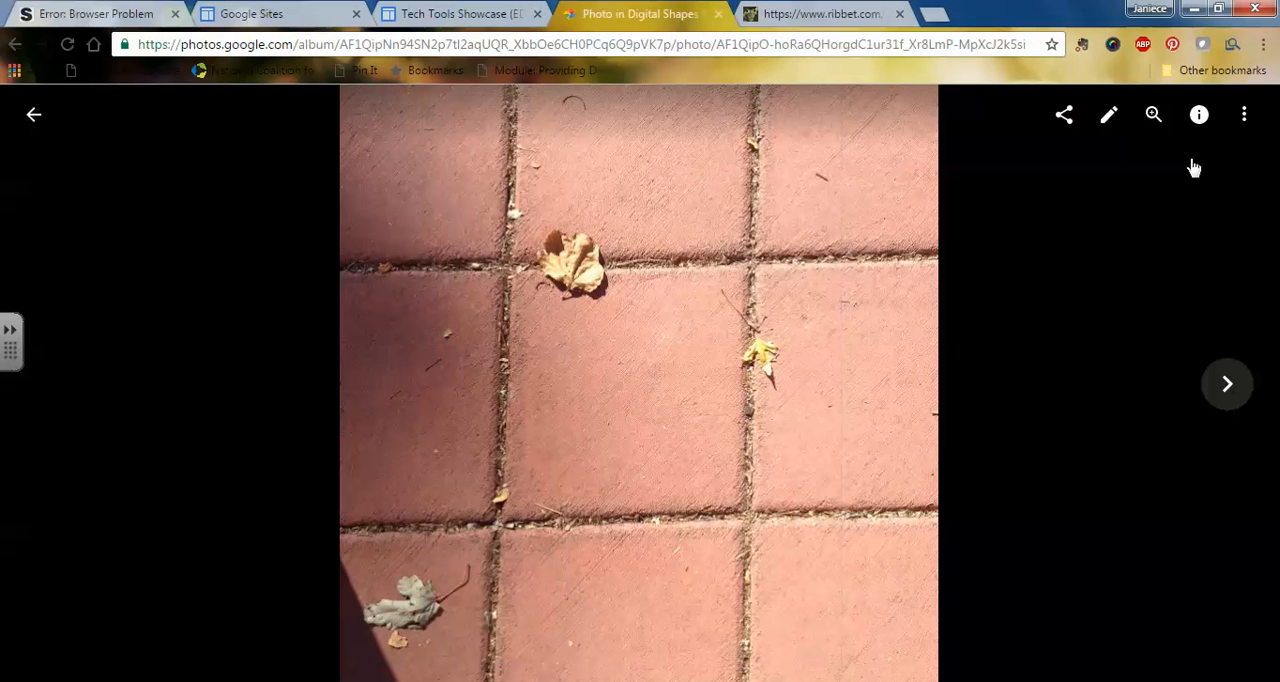
click(1245, 118)
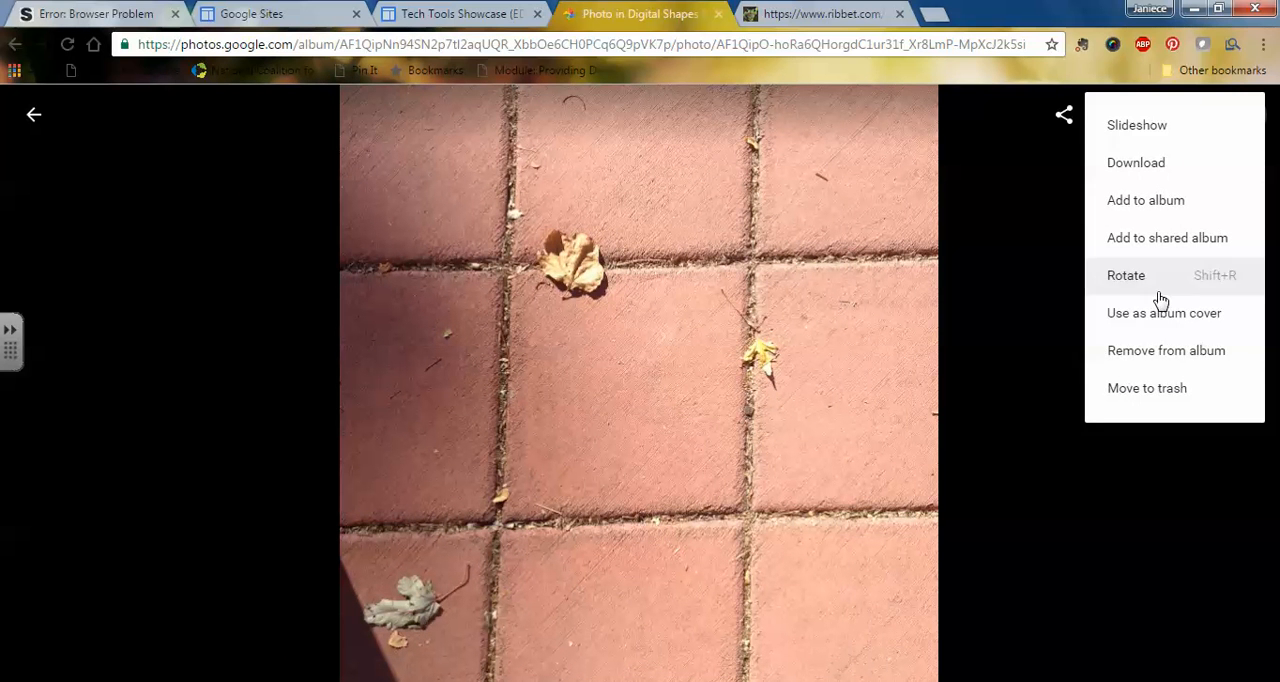
click(1148, 353)
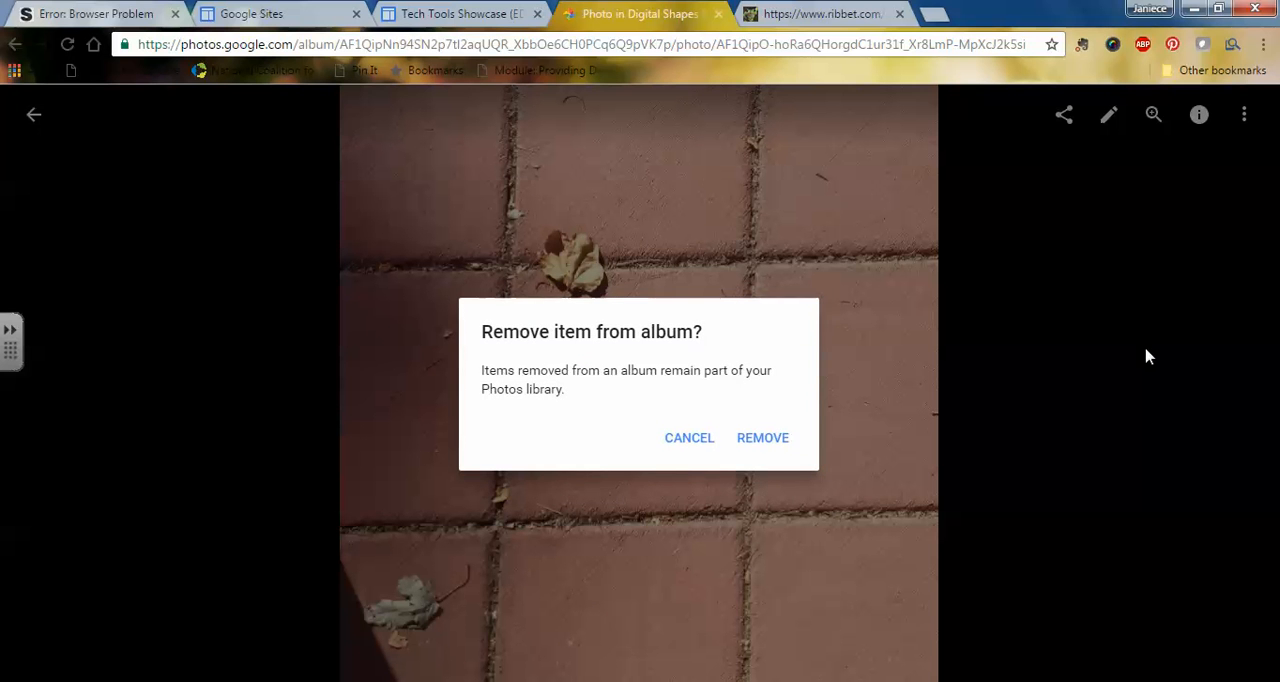
click(769, 442)
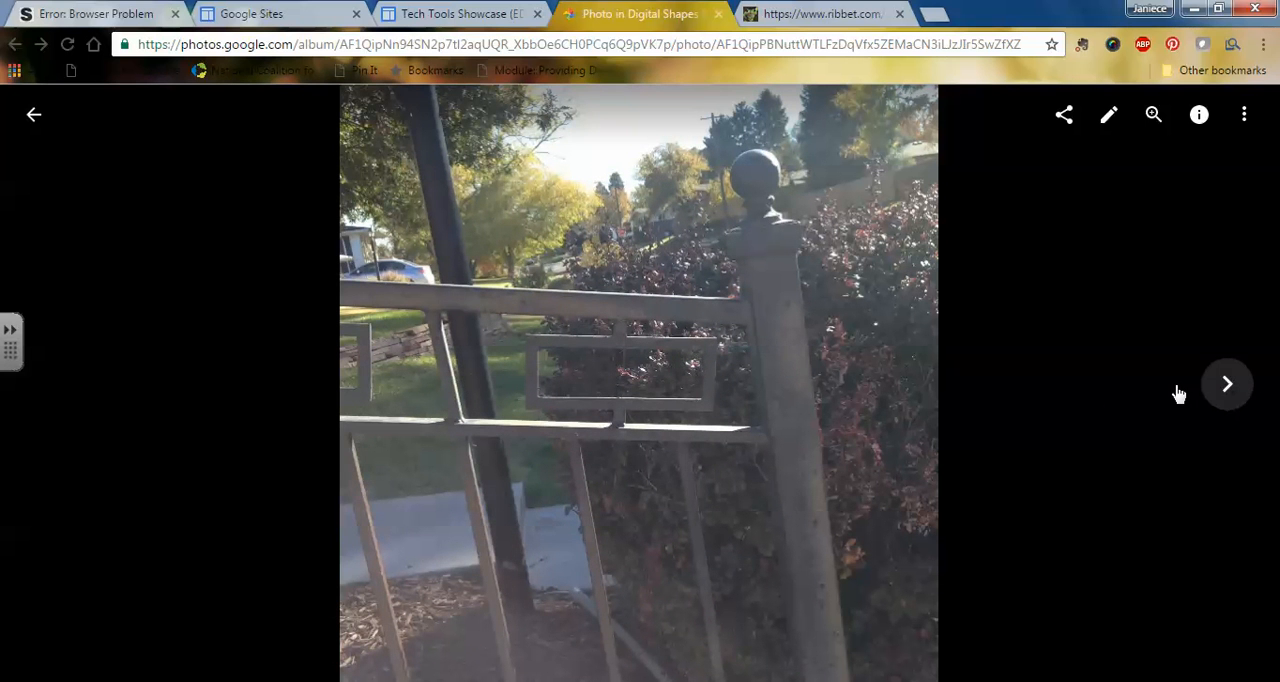
Step: Remove the original, unedited photo of the wrought iron railing from the album
click(1245, 118)
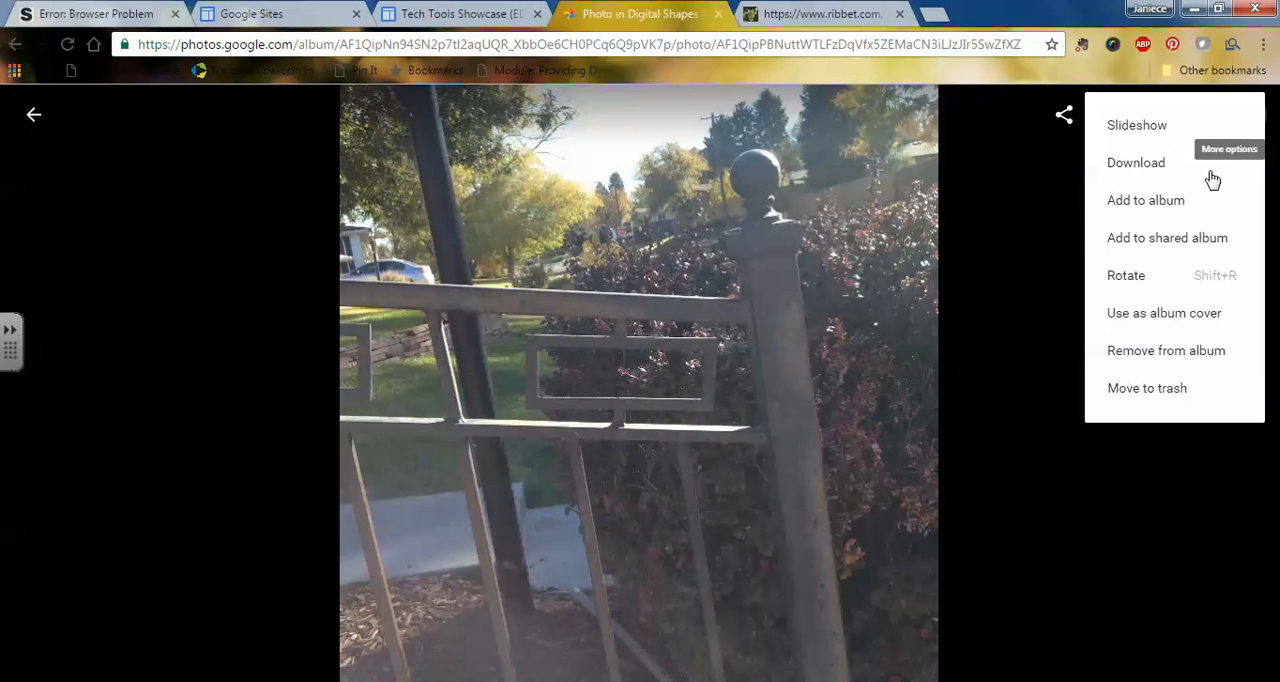
click(1150, 354)
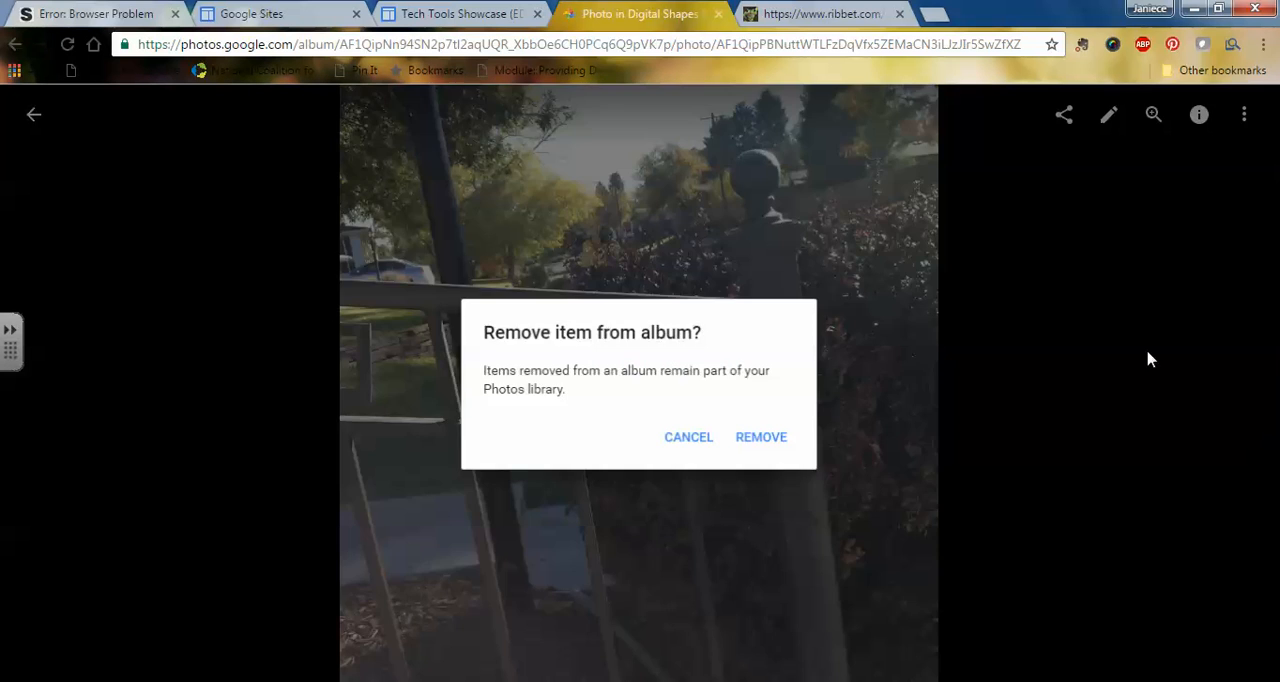
click(763, 440)
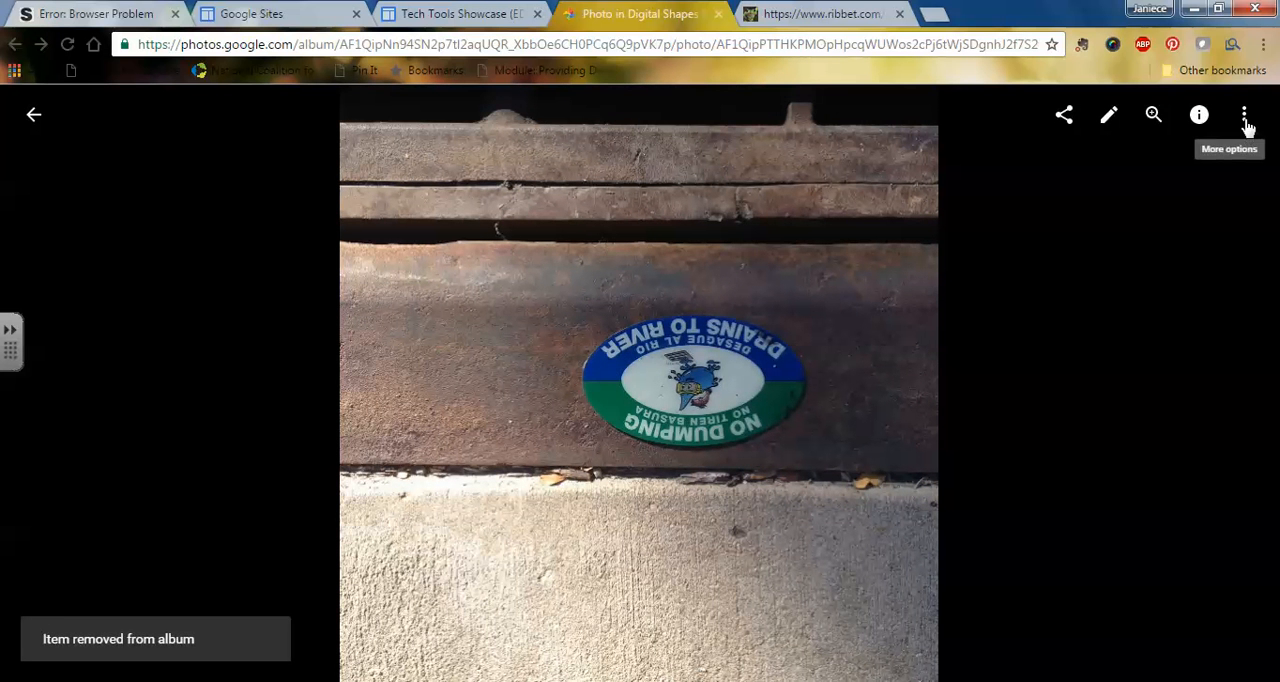
Step: Remove the original, upside-down photo of the oval "No Dumping" plaque from the album
click(1245, 118)
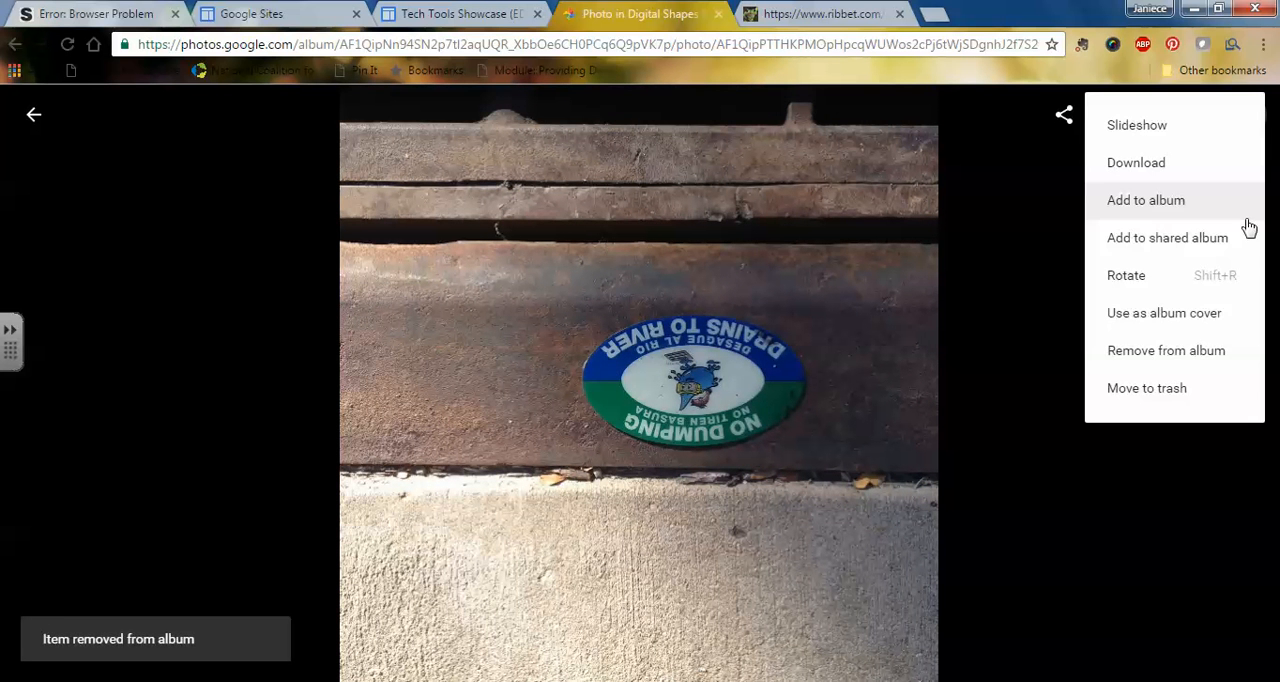
click(1192, 354)
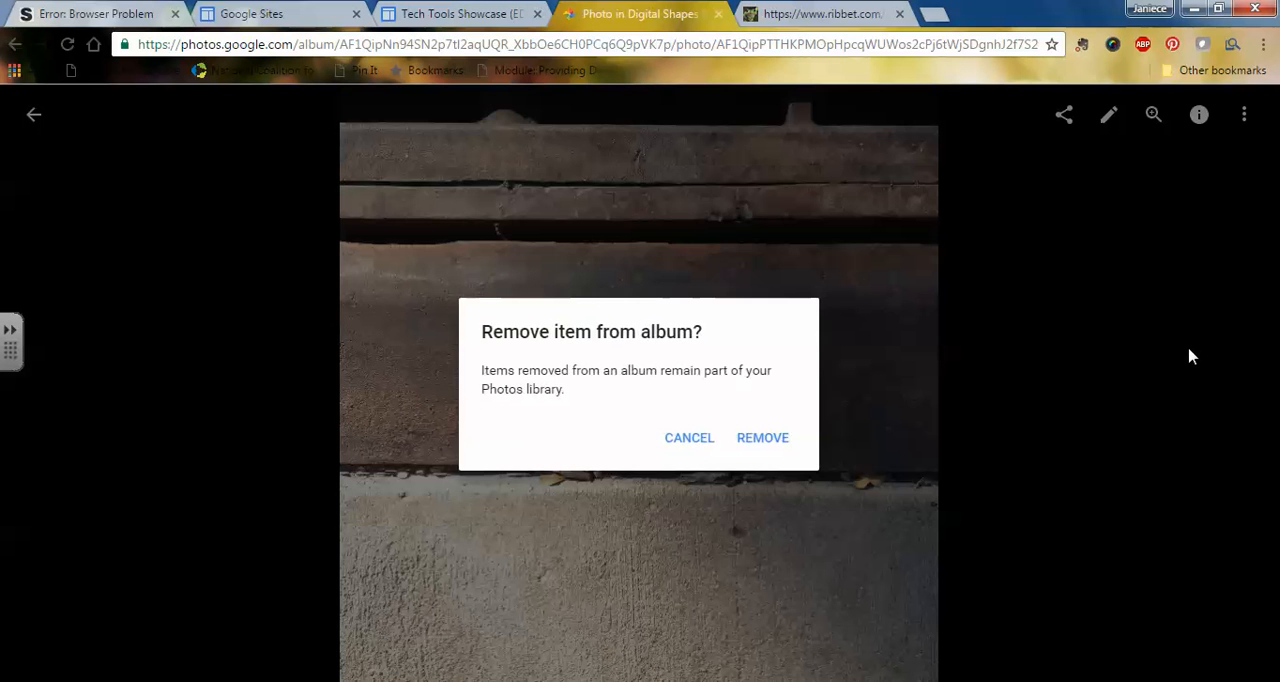
click(763, 440)
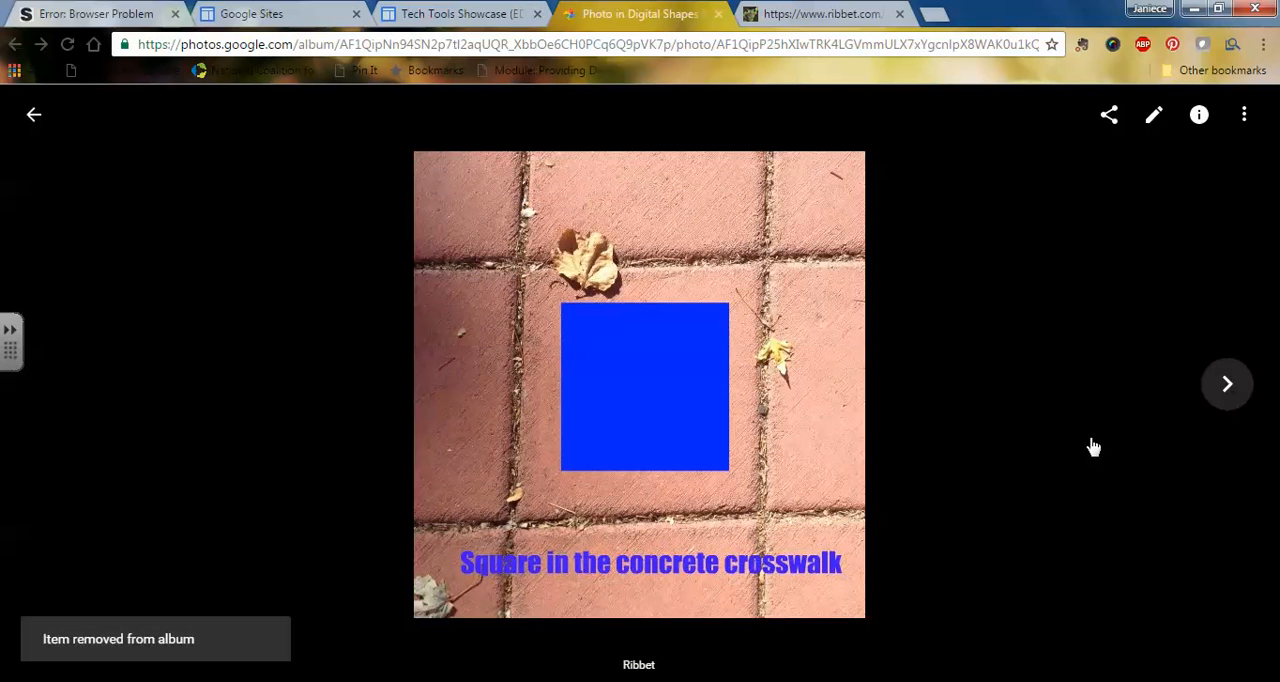
Step: Return to the Digital Shapes Project_EDU261 album and look over the remaining edited photos
click(35, 118)
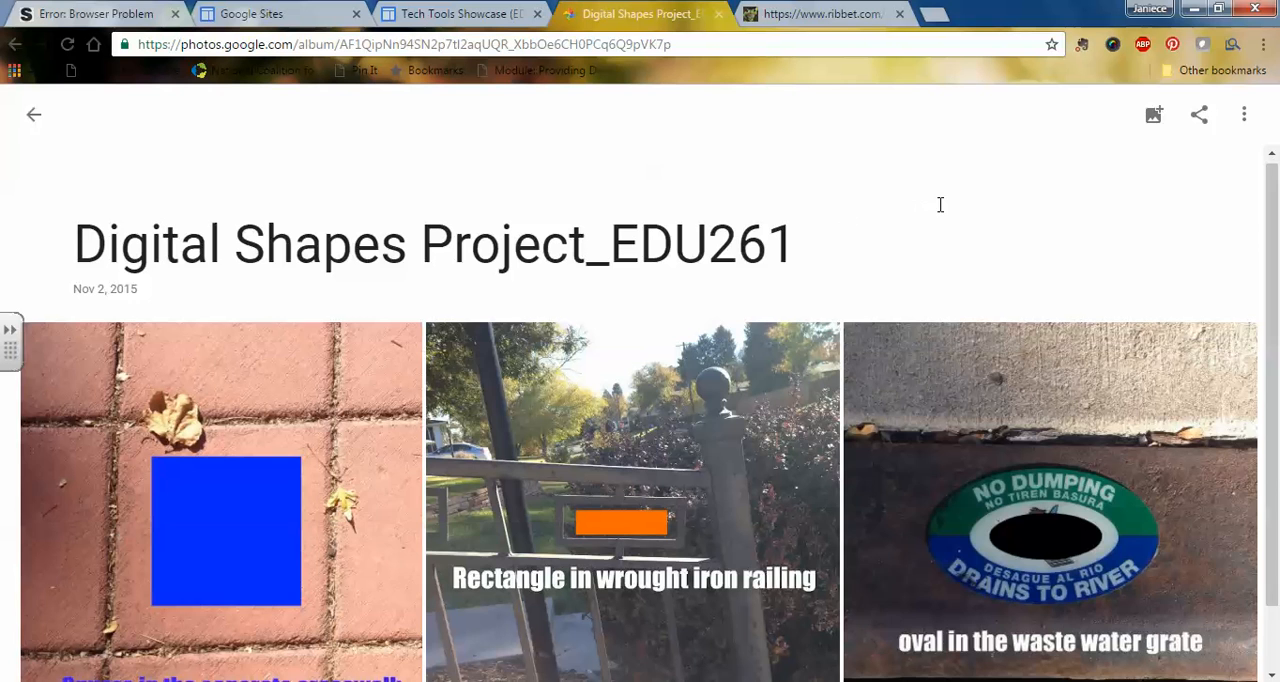
scroll(940, 204, down, 1)
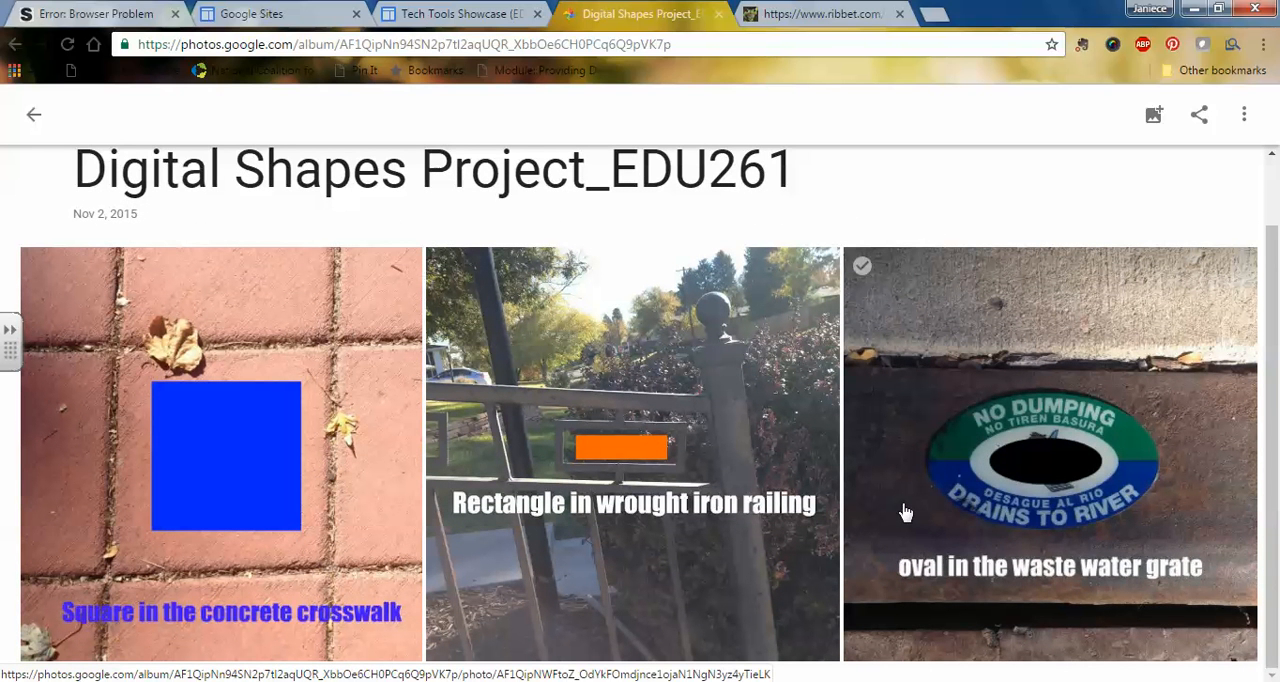
scroll(905, 512, up, 1)
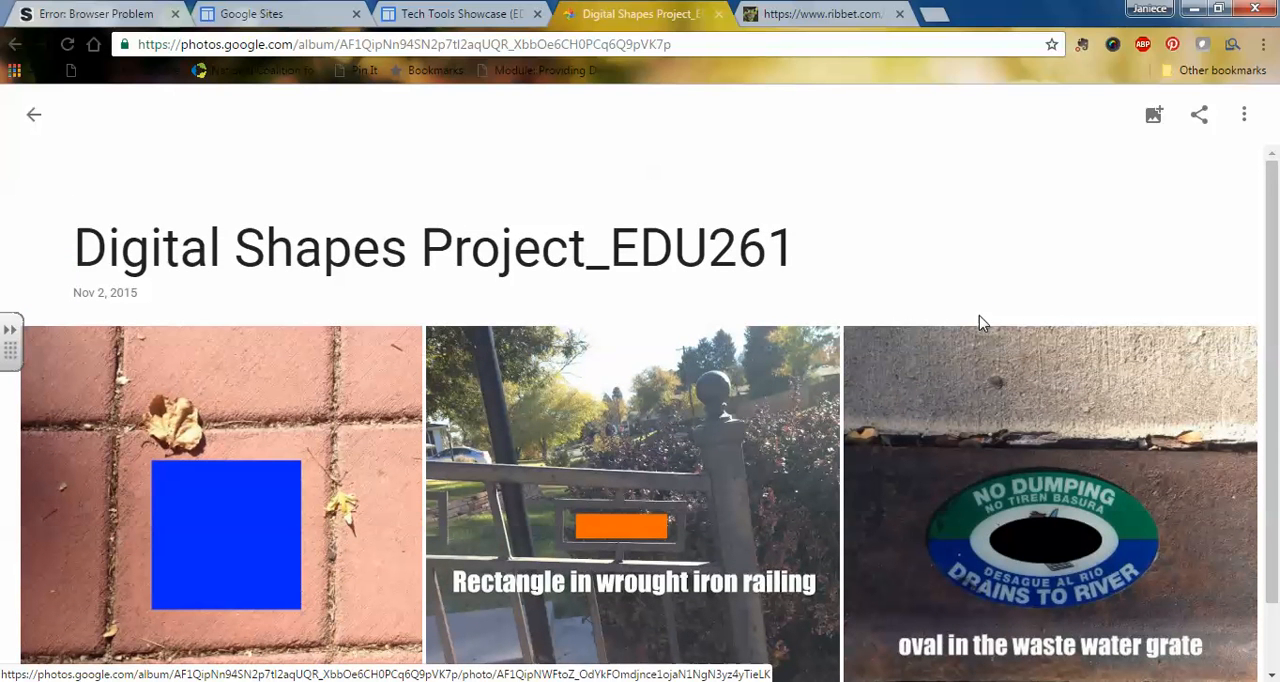
Step: Play the Digital Shapes Project_EDU261 album as a slideshow, exit it and return to the album page
click(1243, 121)
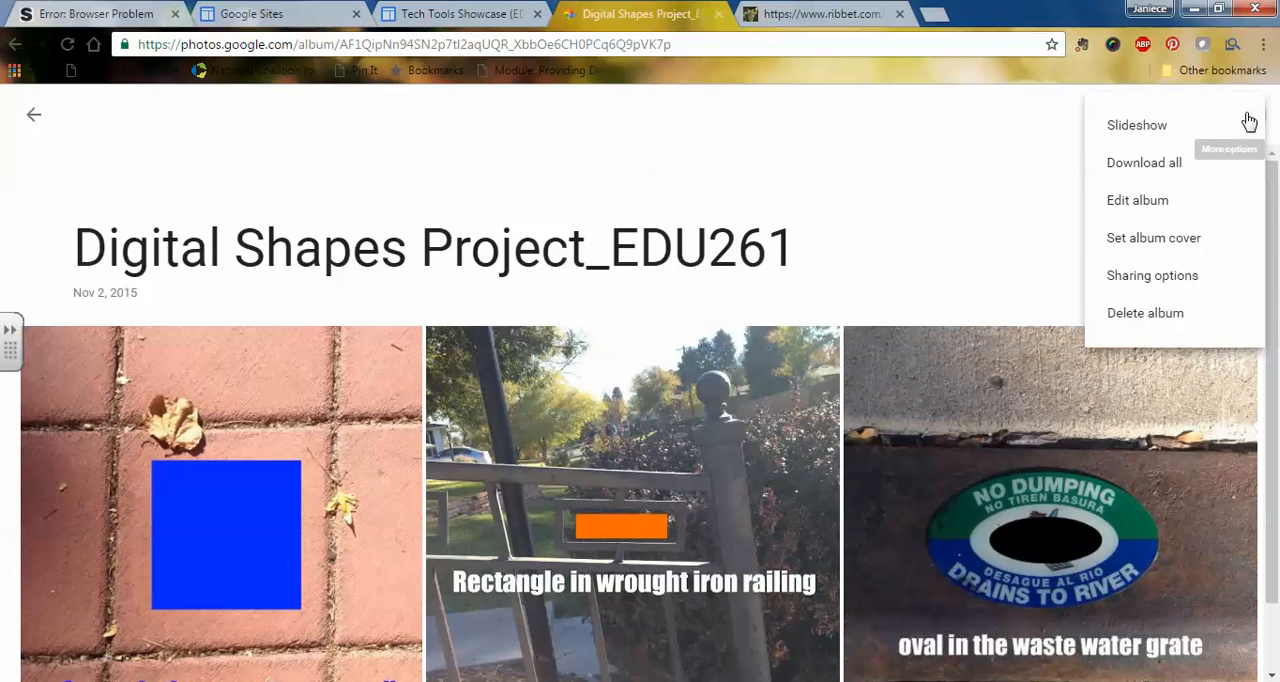
click(1147, 127)
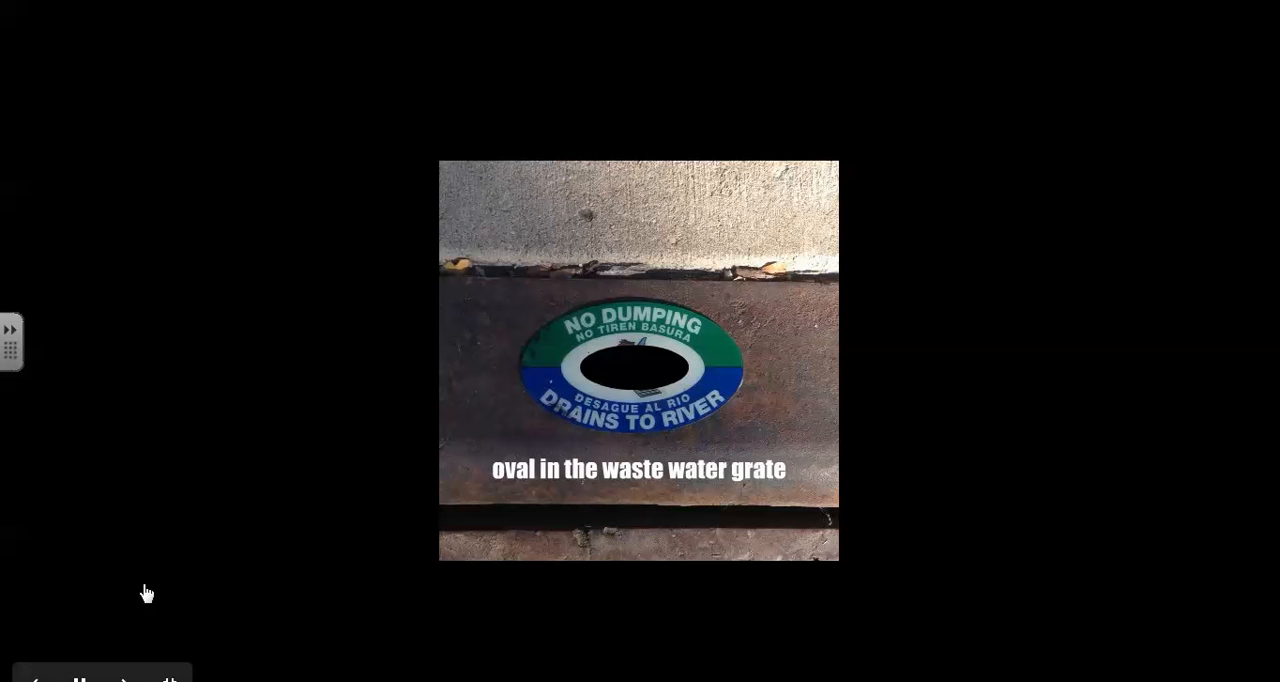
key(Escape)
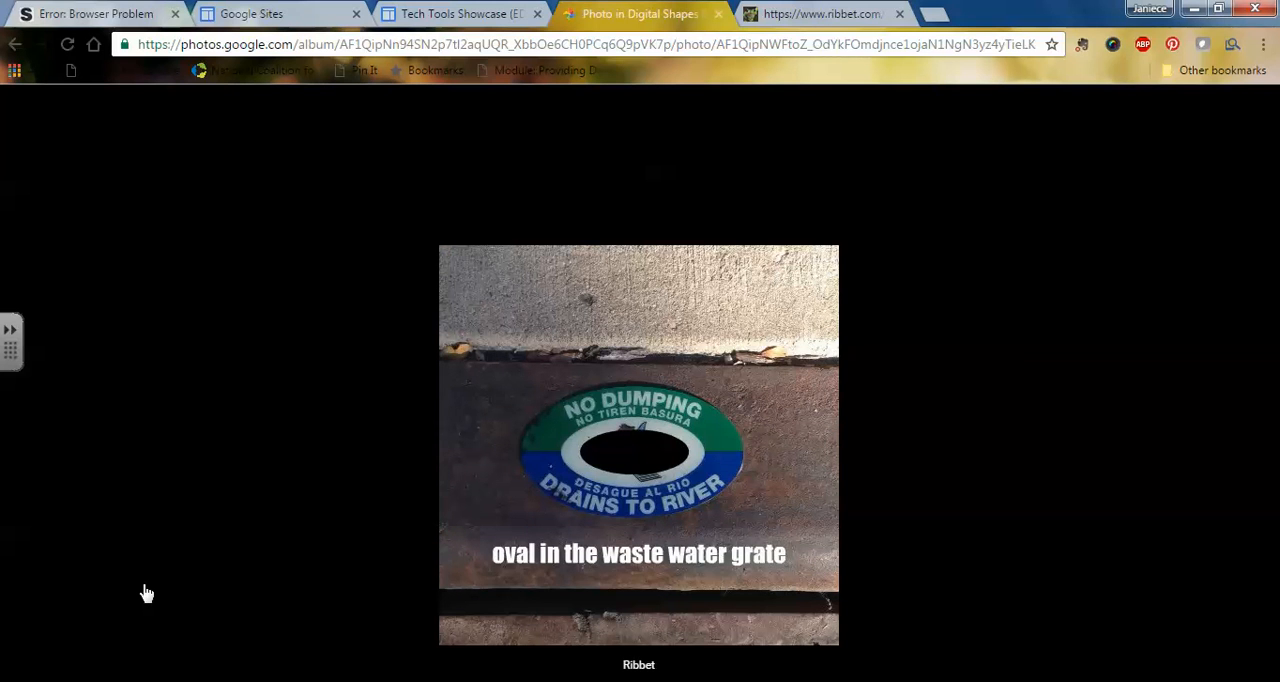
key(Left)
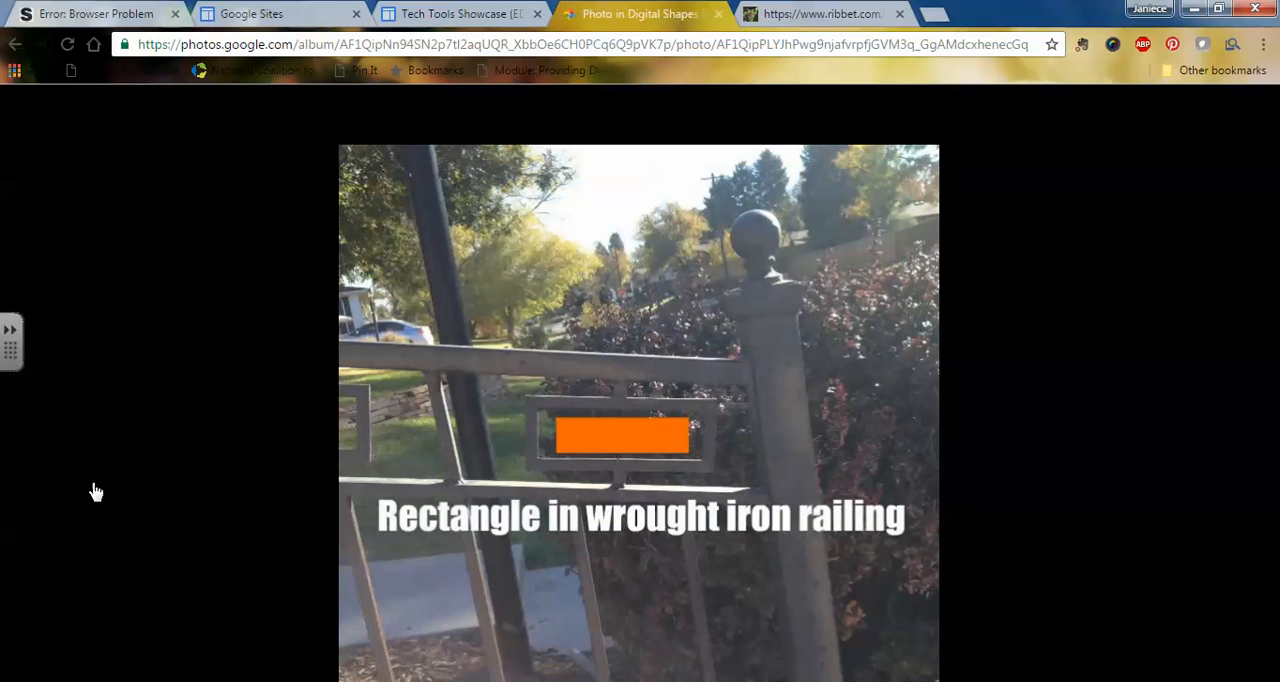
click(62, 625)
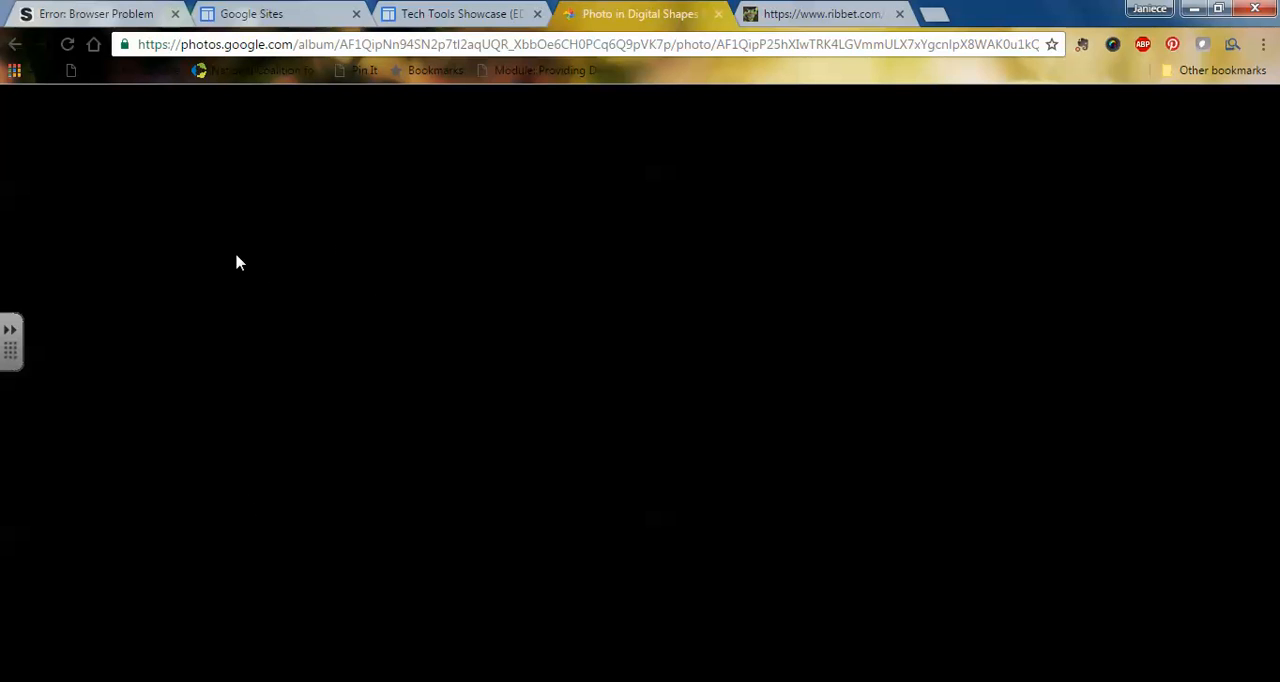
click(14, 45)
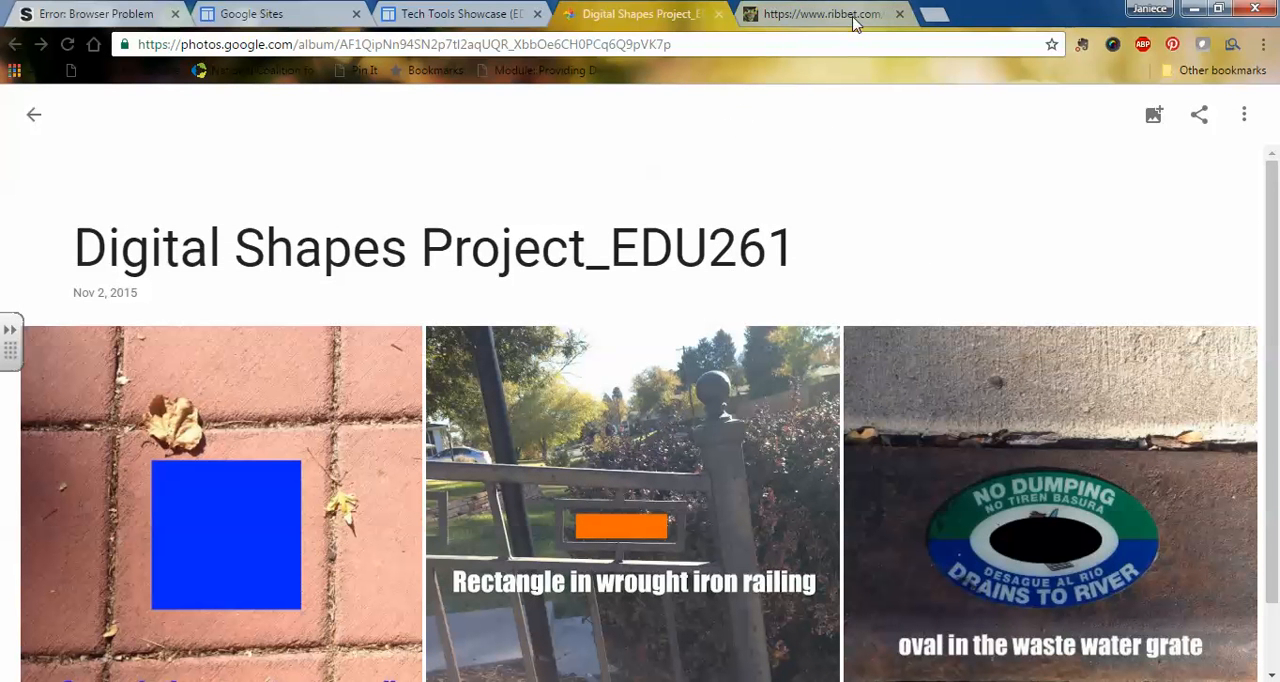
Step: Close the Ribbet page and open the Tech Tools Showcase page in Google Sites for editing, checking its layout options
click(899, 14)
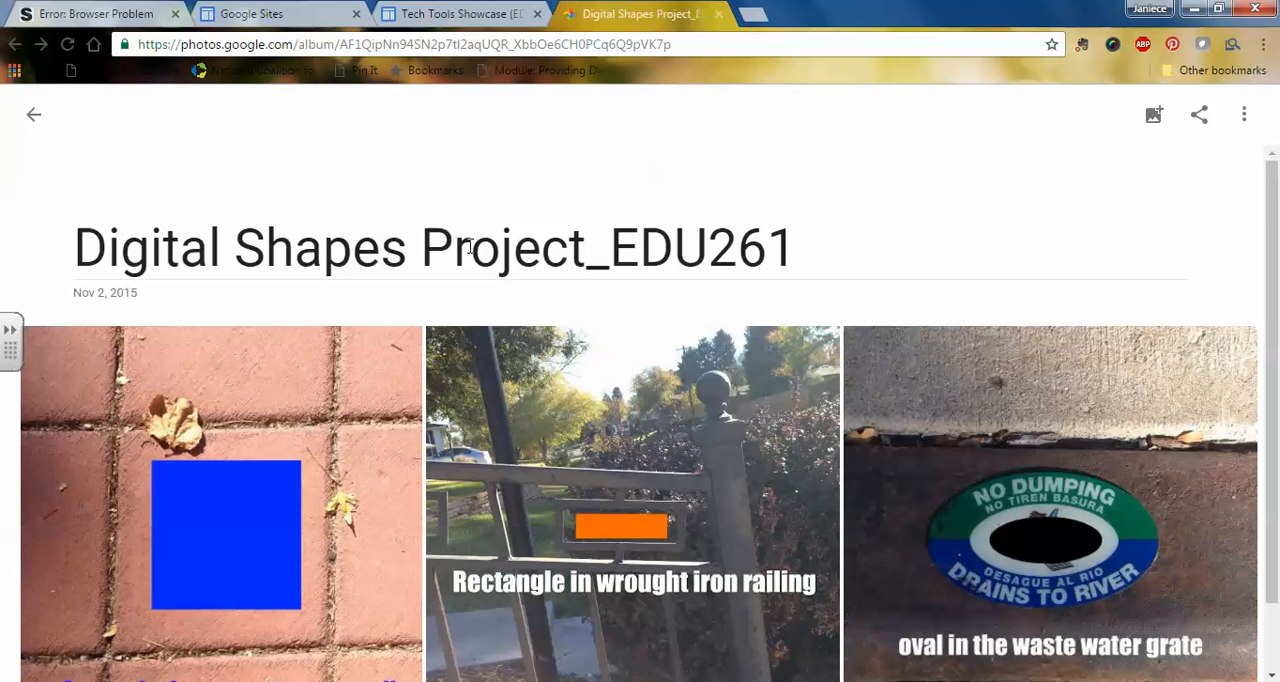
click(430, 15)
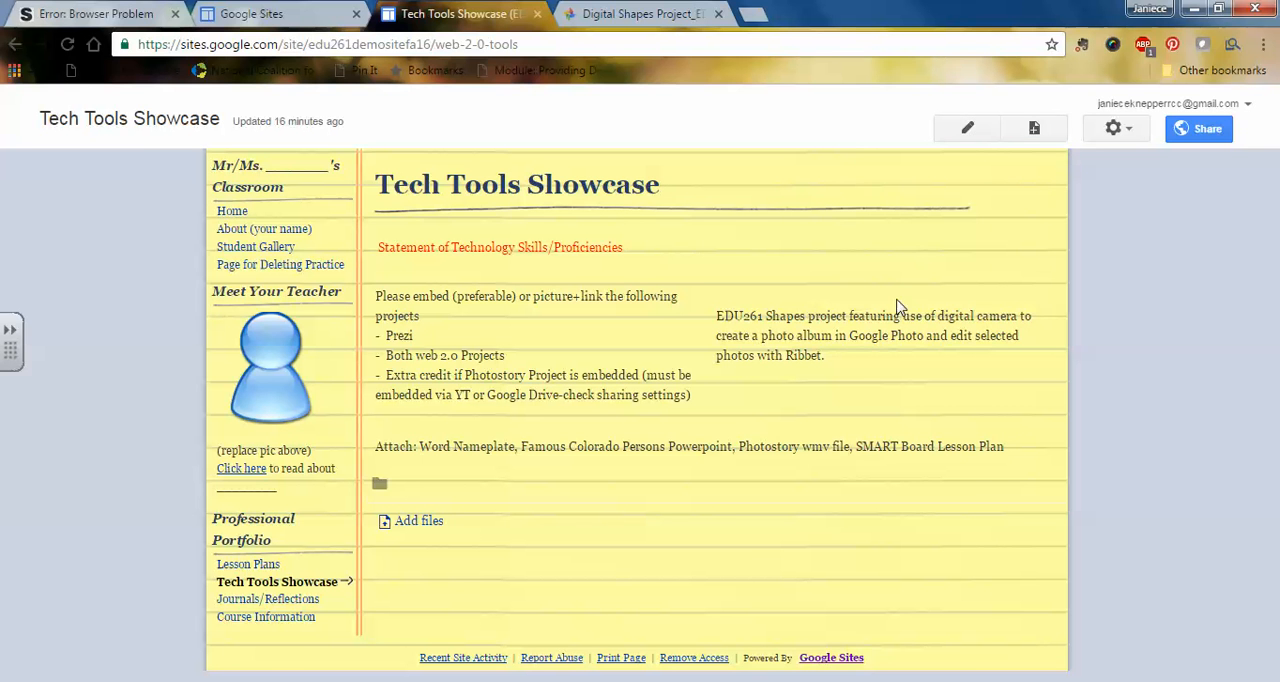
click(970, 133)
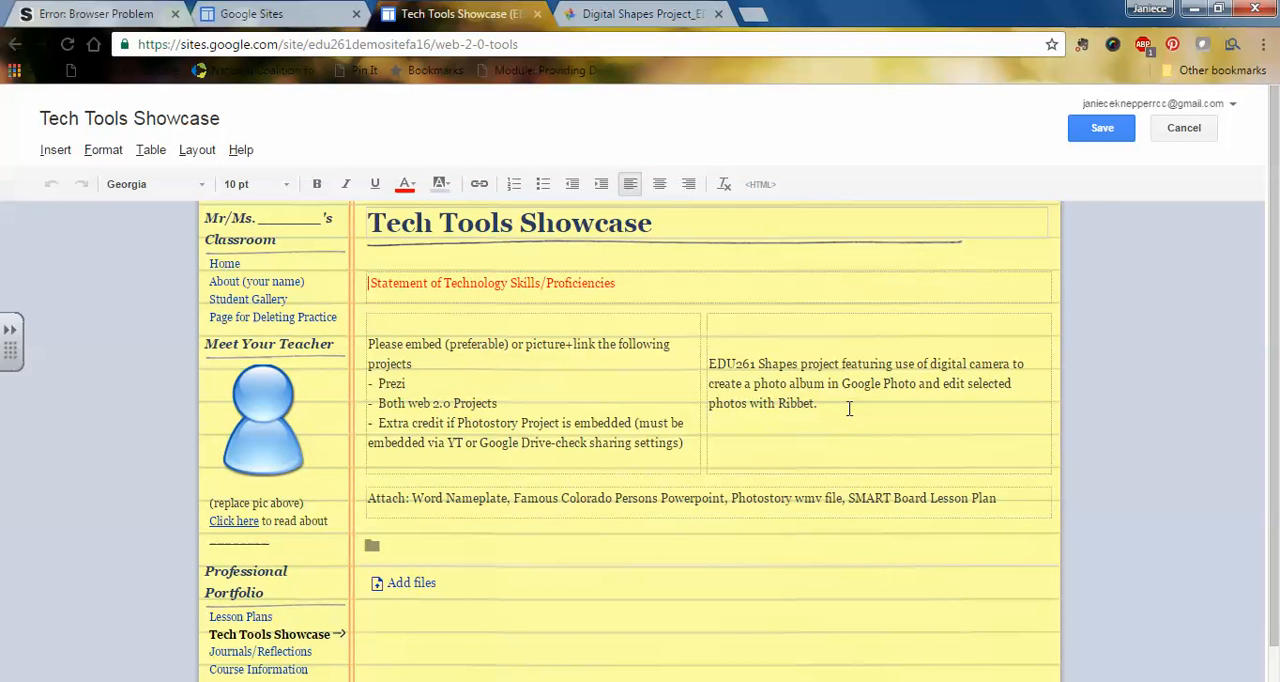
click(196, 150)
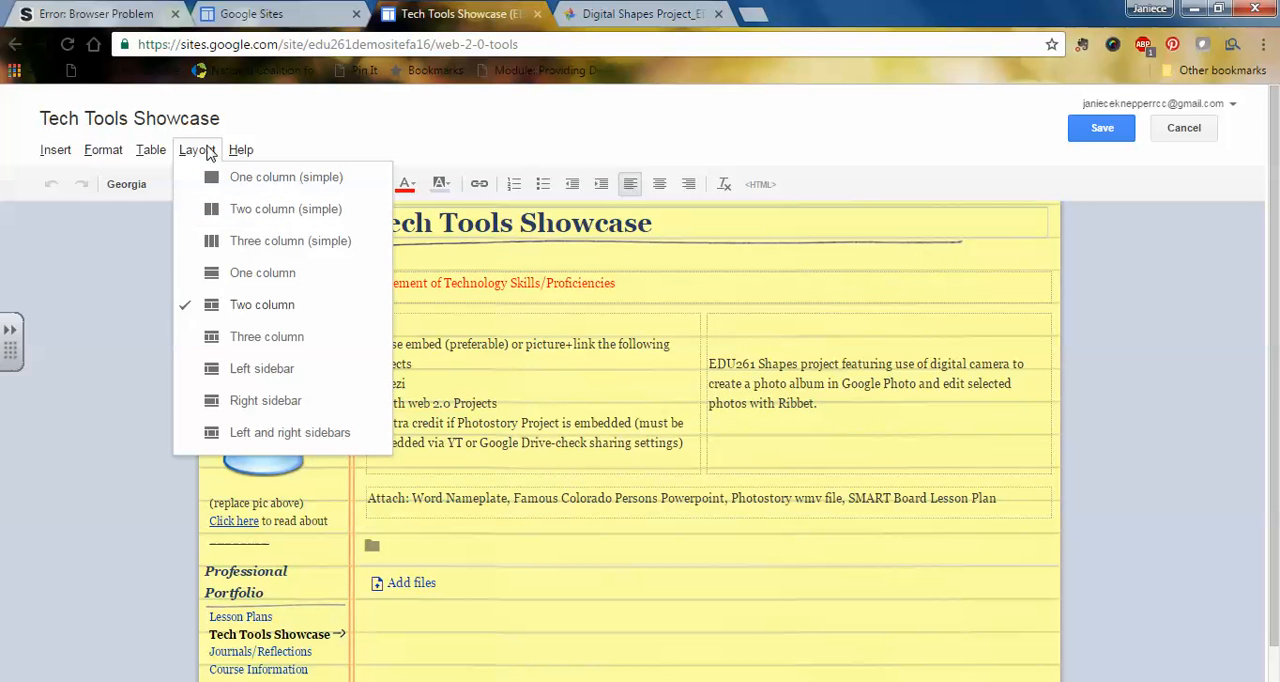
click(197, 150)
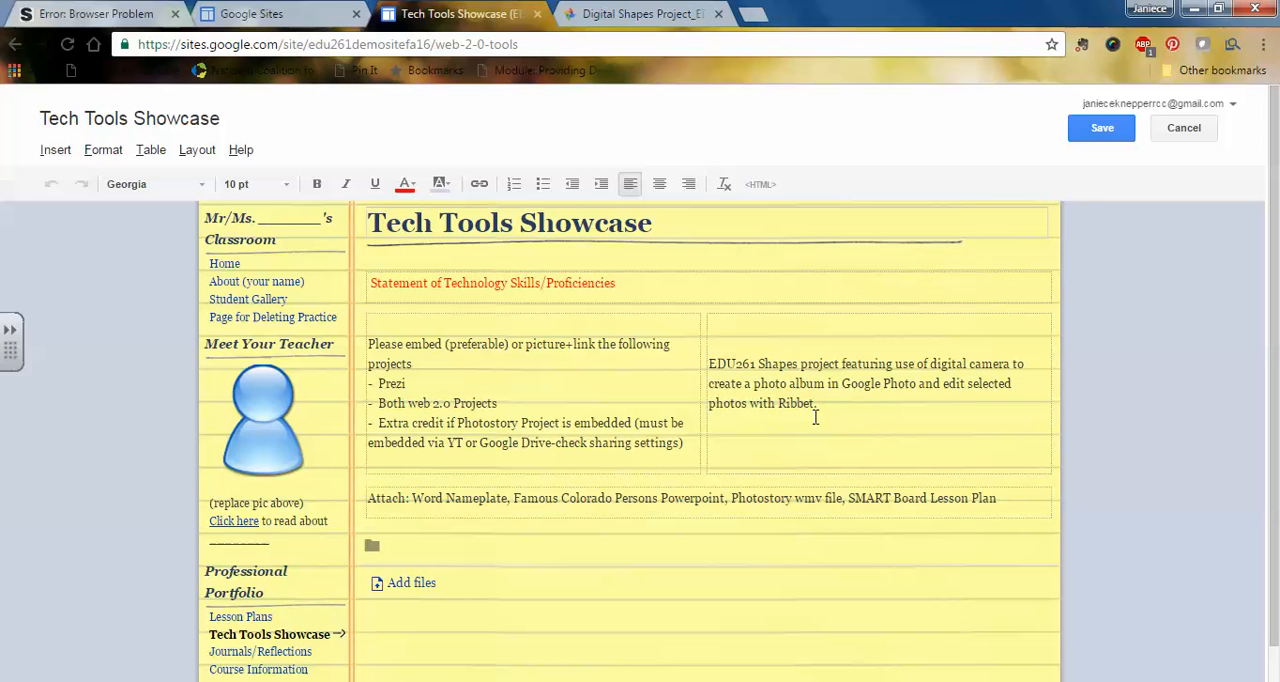
Step: Insert the Digital Shapes Project album as a Google+ photo album above the EDU261 Shapes project description in the second column
click(737, 339)
click(55, 150)
mouse_move(480, 322)
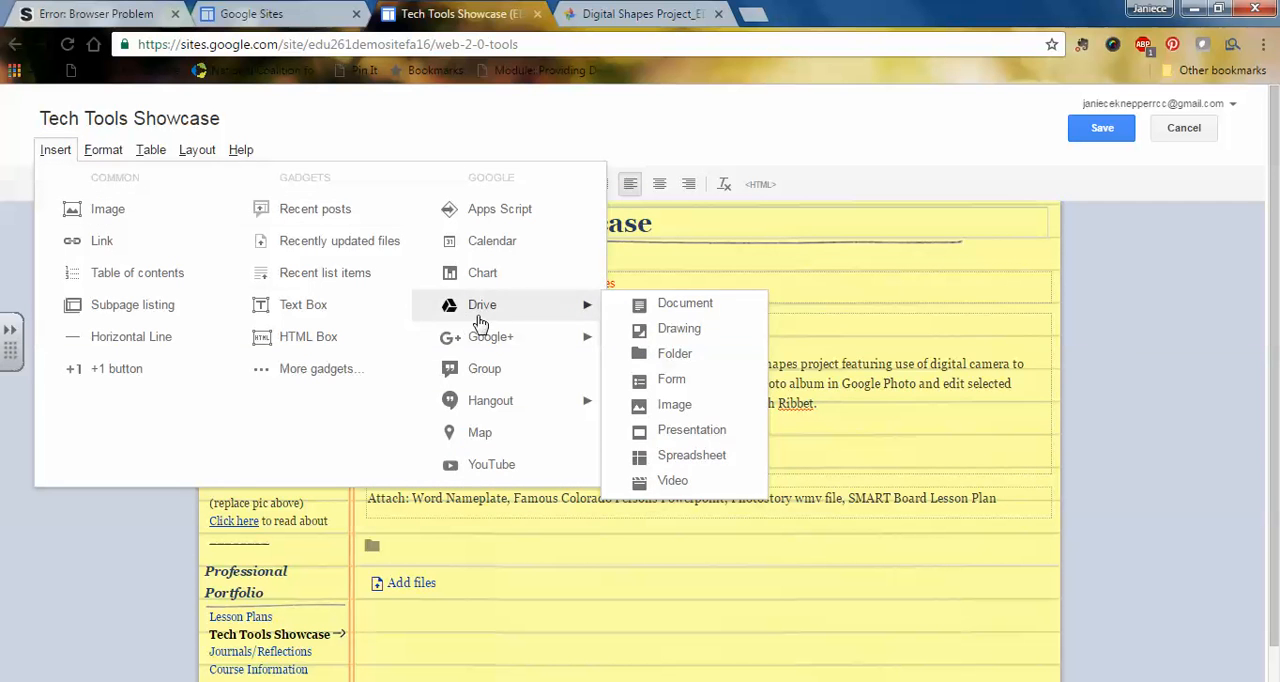
mouse_move(478, 345)
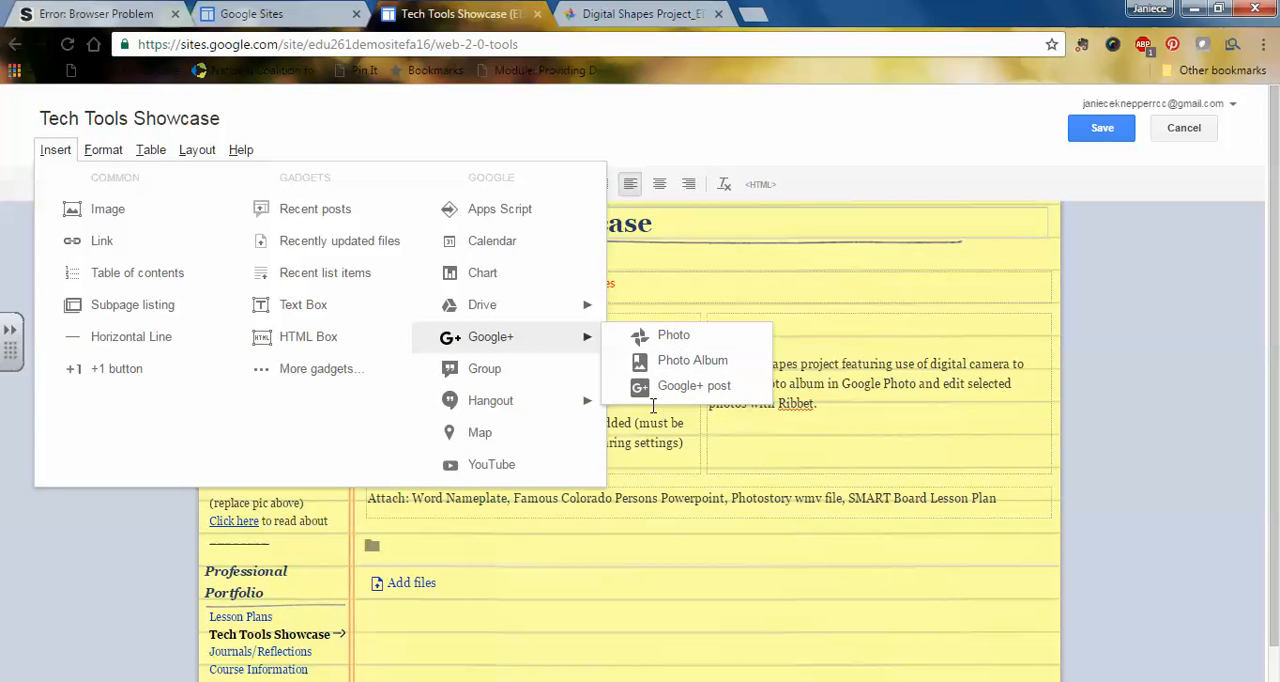
click(672, 366)
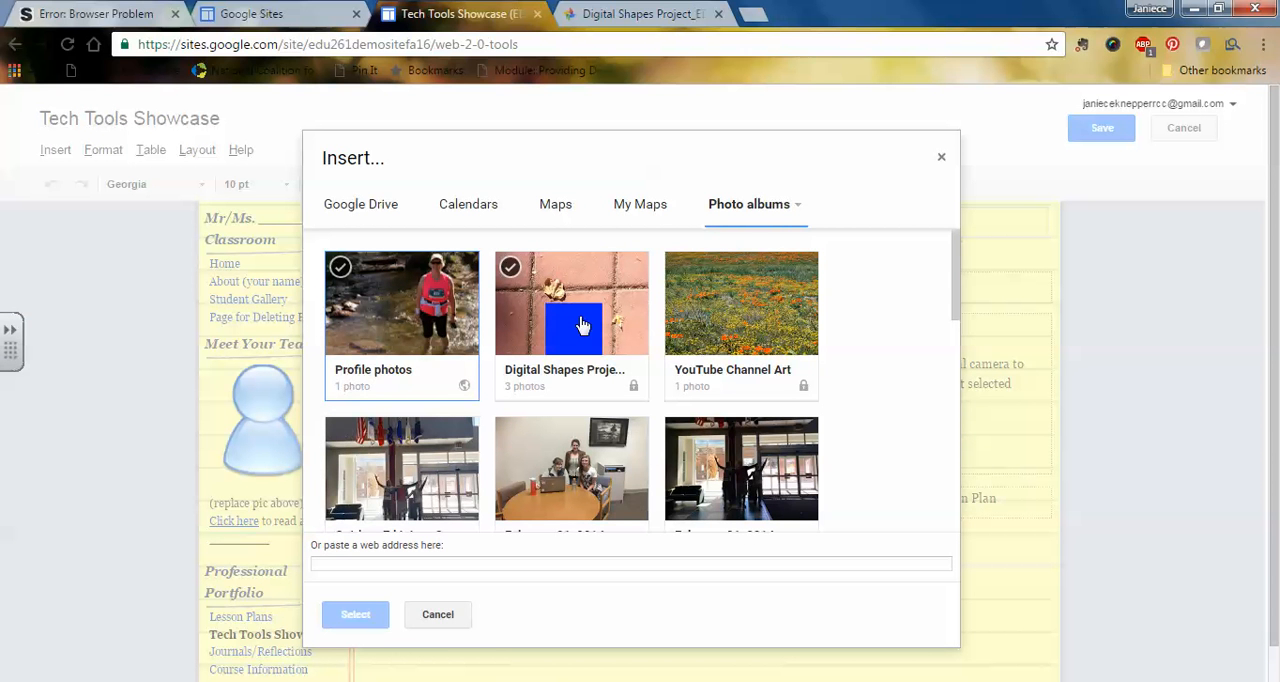
click(582, 325)
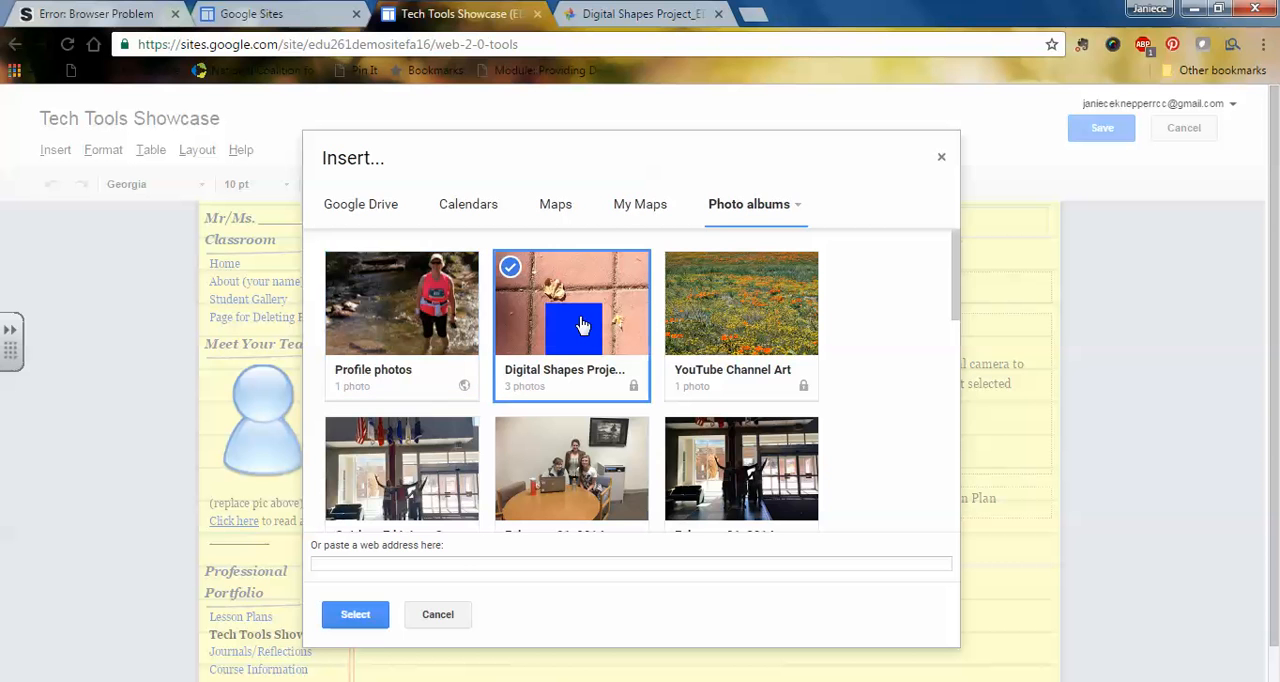
click(361, 620)
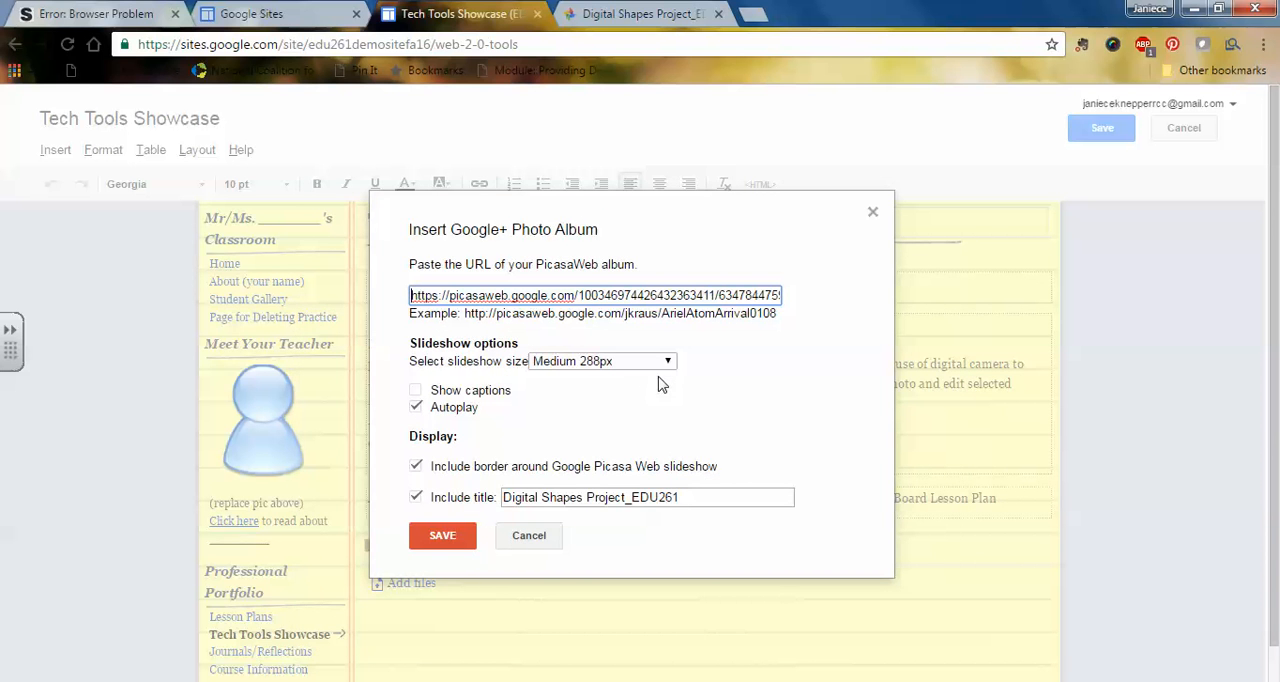
Step: Choose the Medium 288px slideshow size for the album and save its insert settings
click(668, 362)
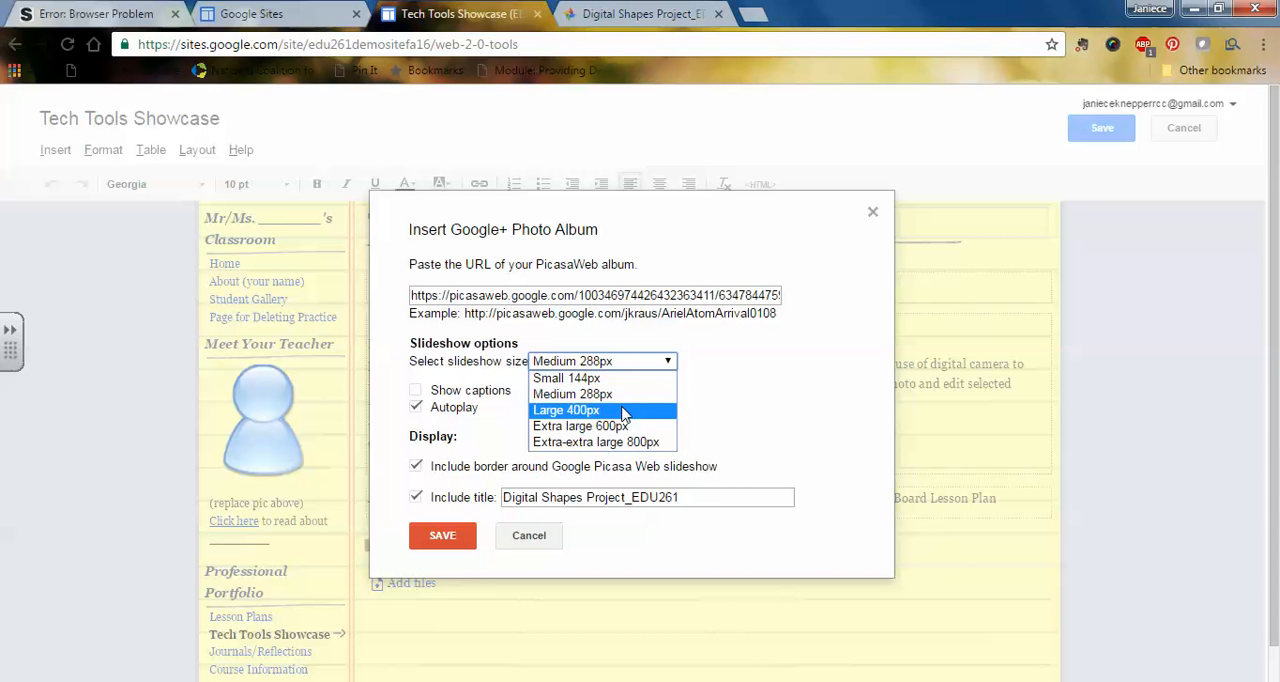
click(633, 396)
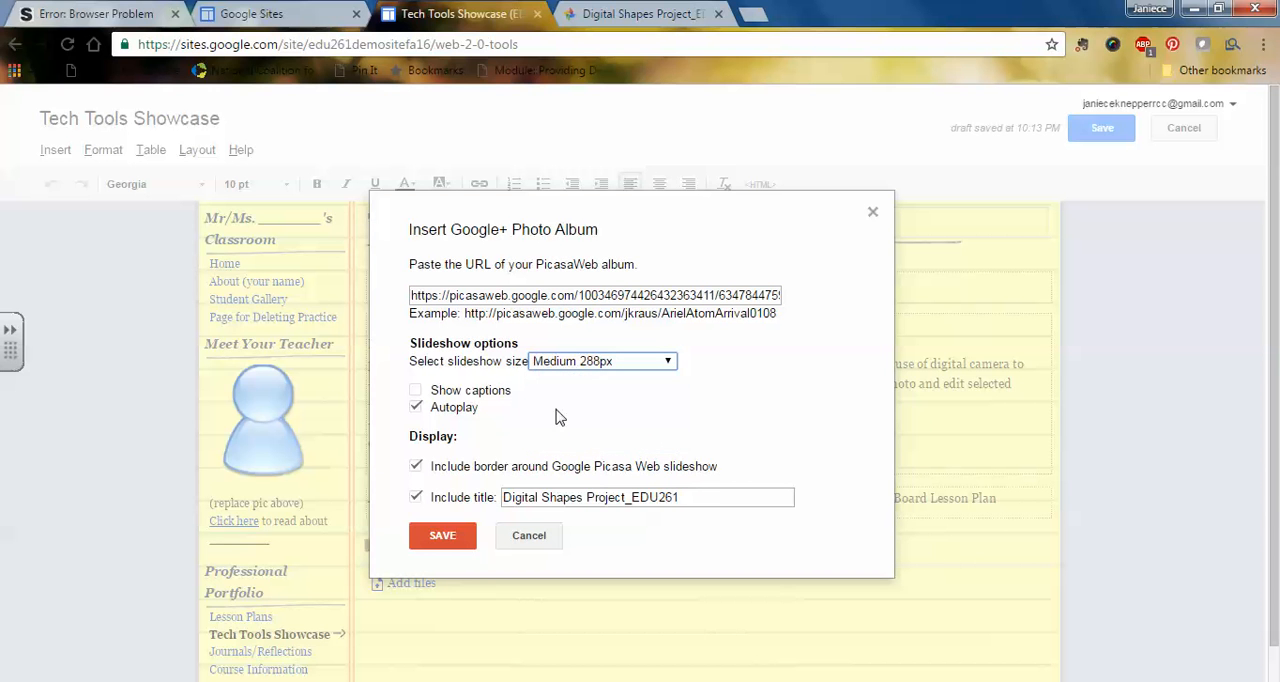
click(443, 538)
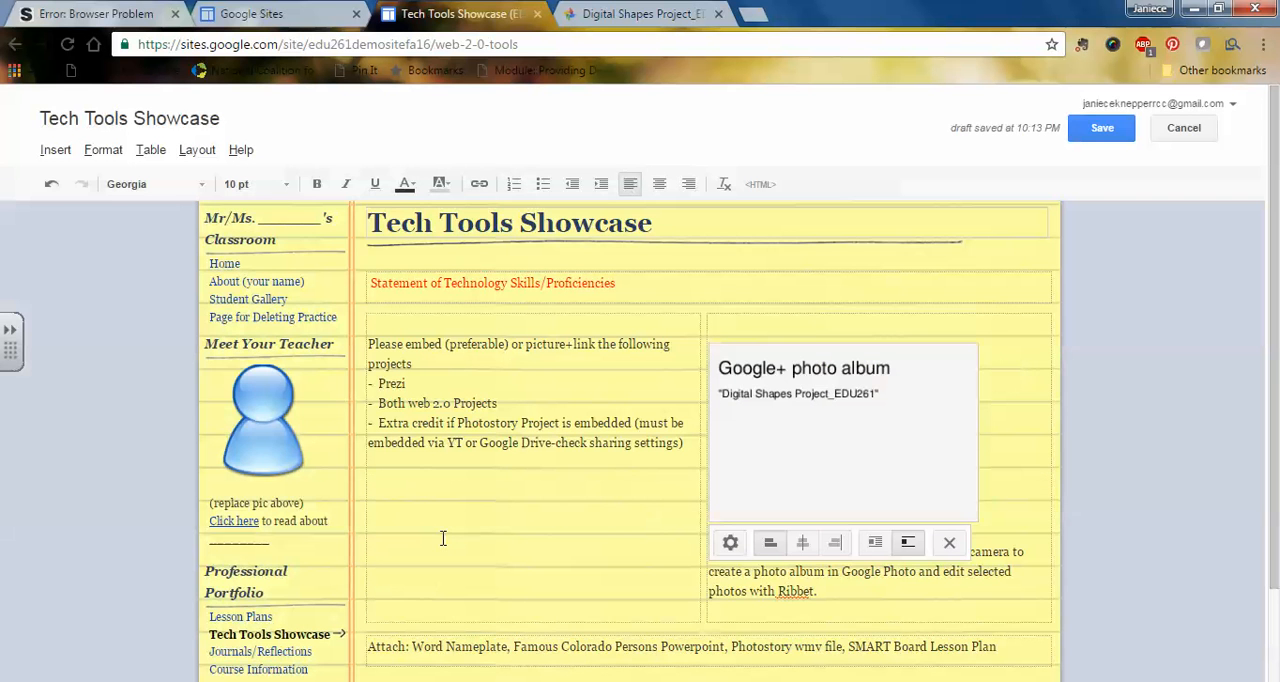
Step: Center the embedded photo album, add a blank line between it and the description, and save the page
click(802, 543)
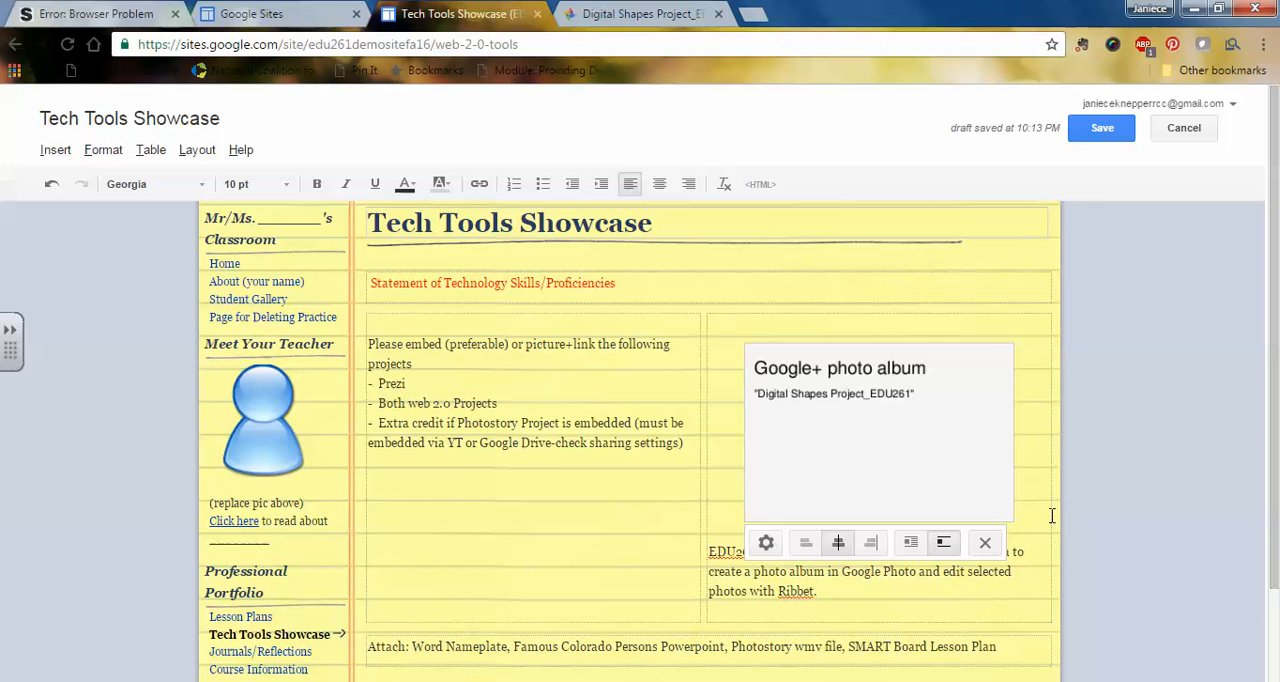
key(Return)
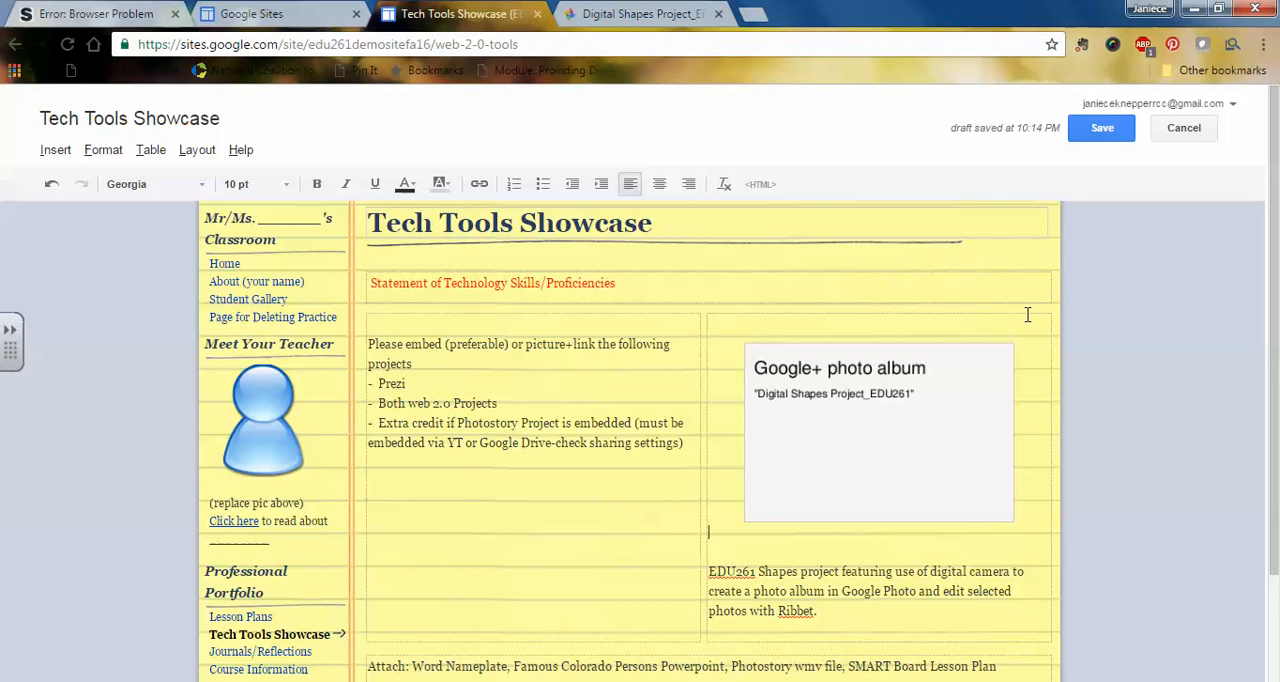
click(1100, 128)
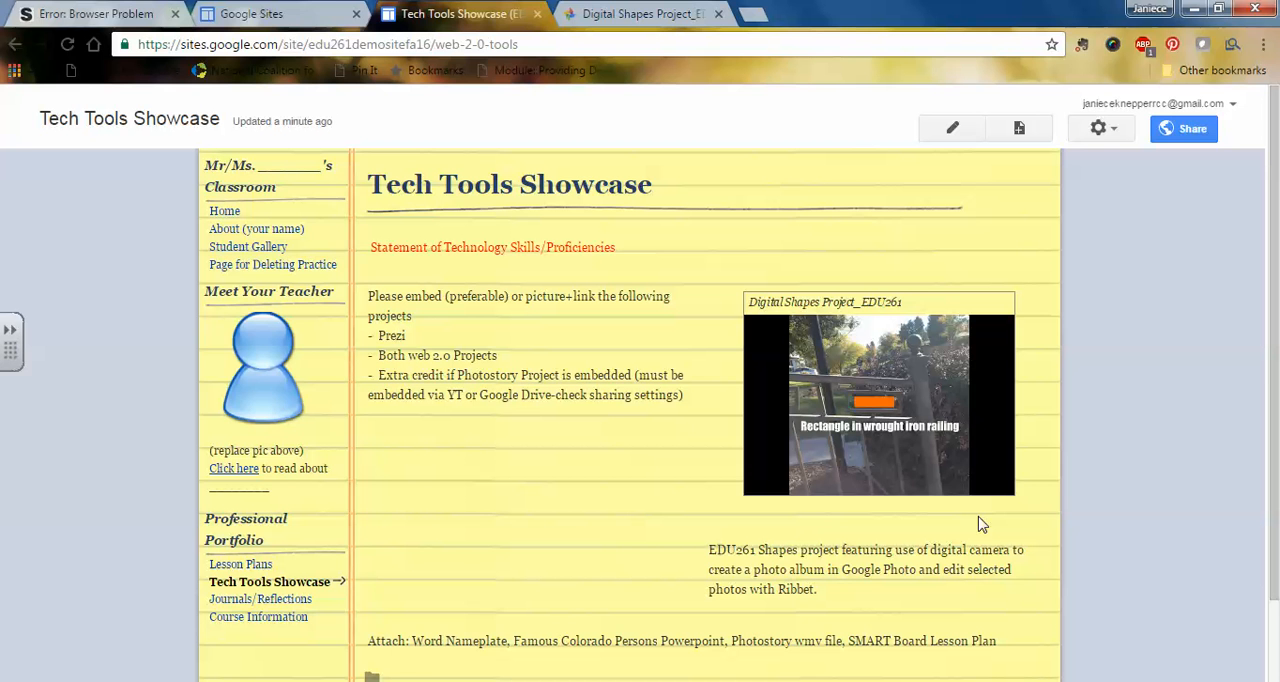
Step: Open the embedded slideshow's source album, check its photos and available options, and return to the Tech Tools Showcase page
click(884, 444)
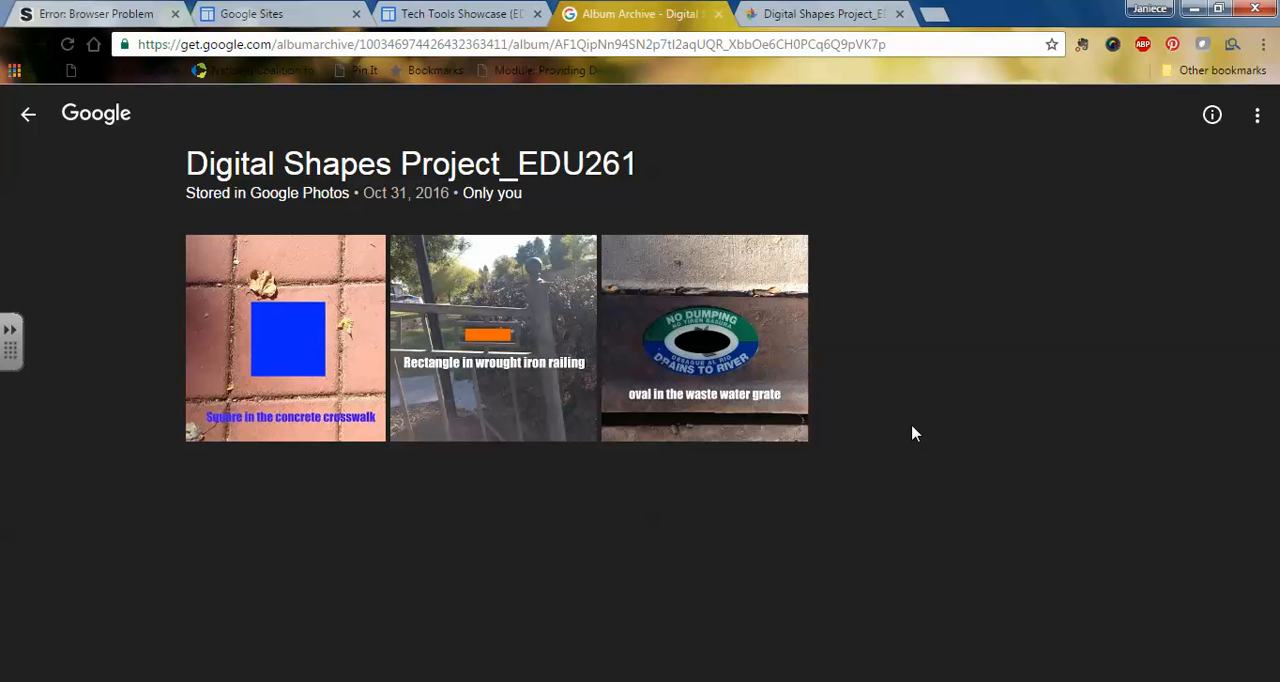
click(1257, 122)
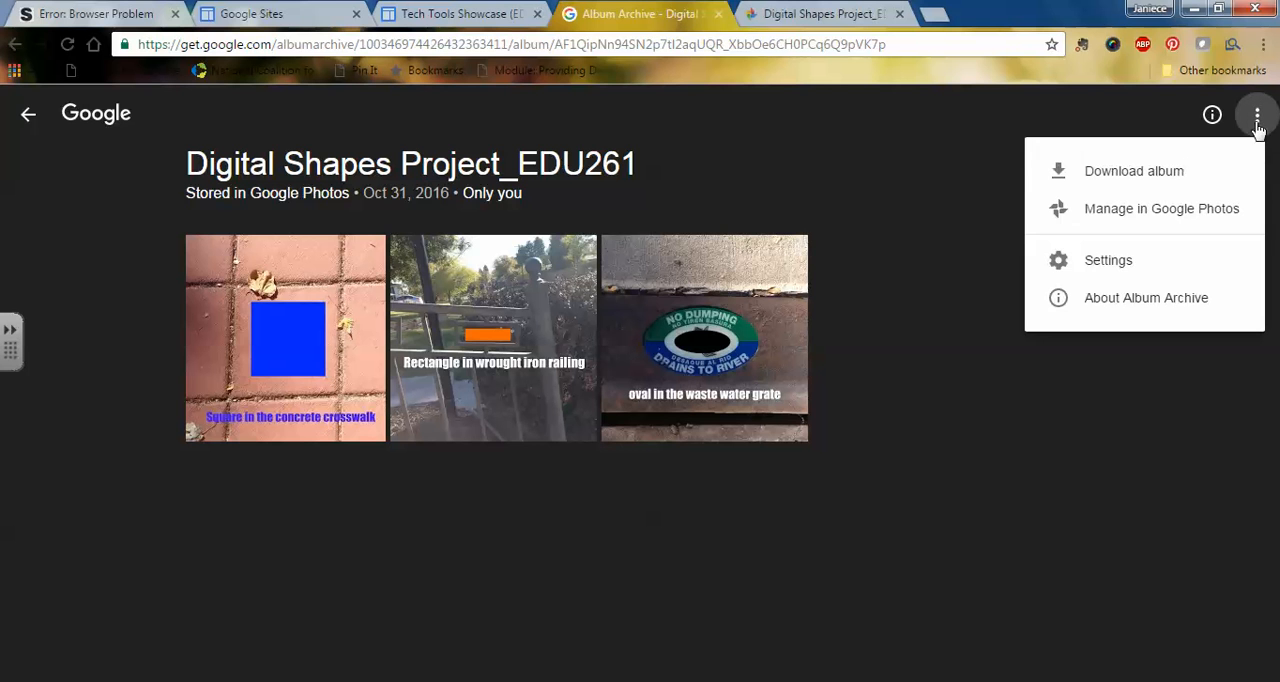
click(986, 189)
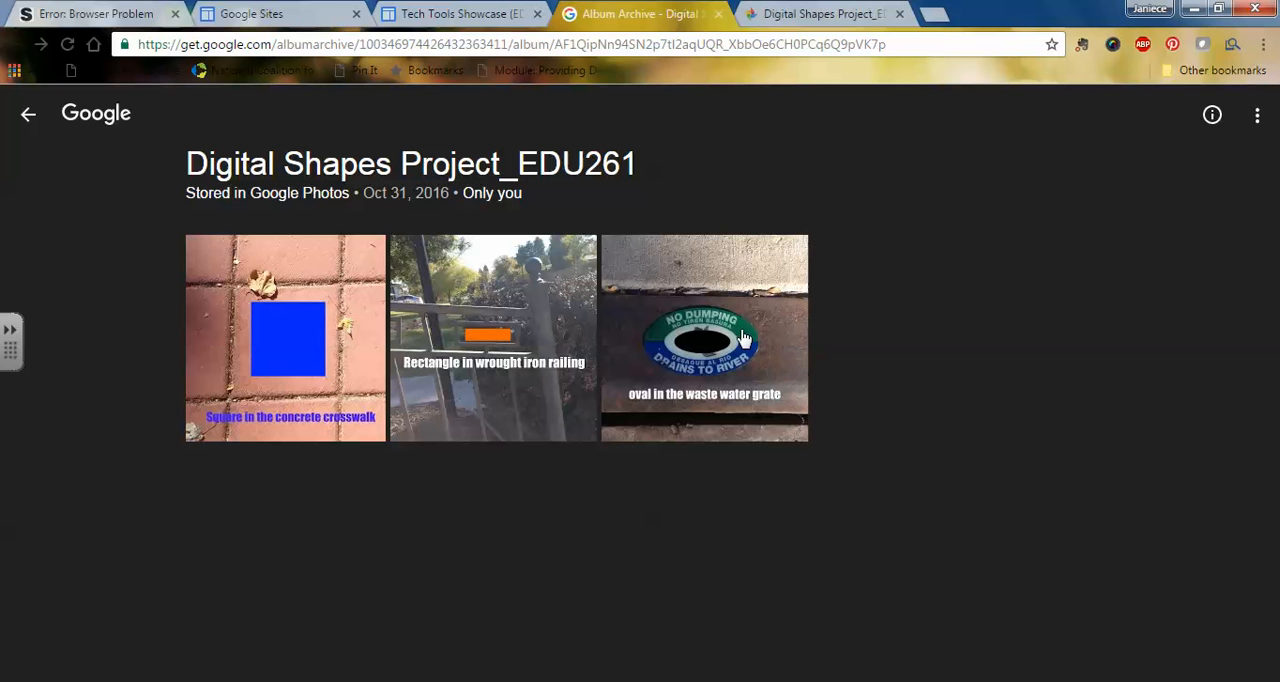
mouse_move(634, 407)
click(474, 14)
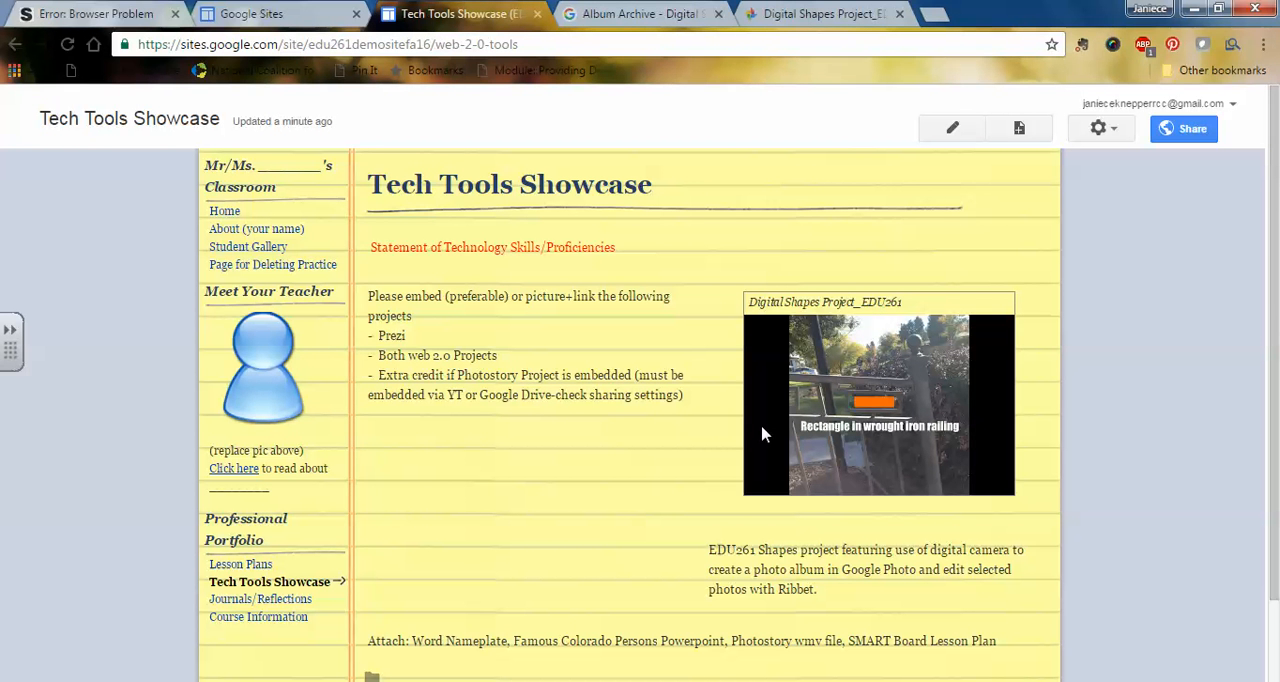